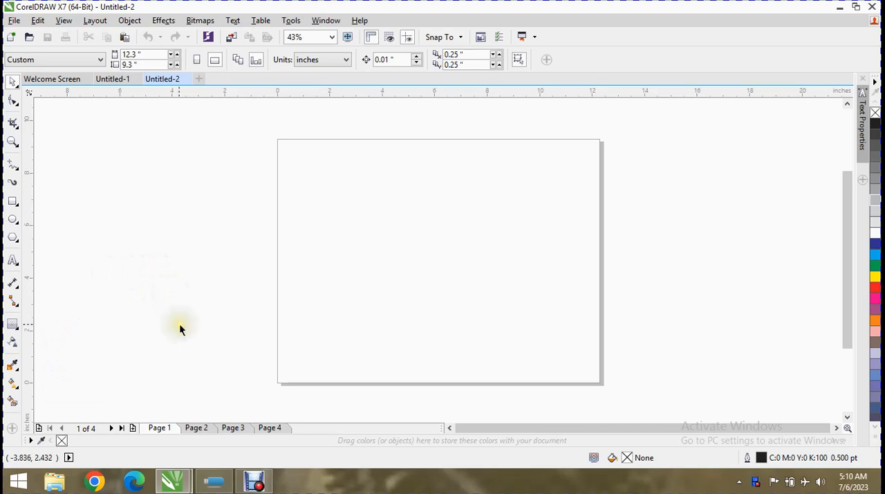
# Draw a rectangle about 4.26 by 2.48 inches in the page's upper-left area and fill it with green
pyautogui.click(13, 201)
pyautogui.moveTo(282, 164); pyautogui.dragTo(394, 230)
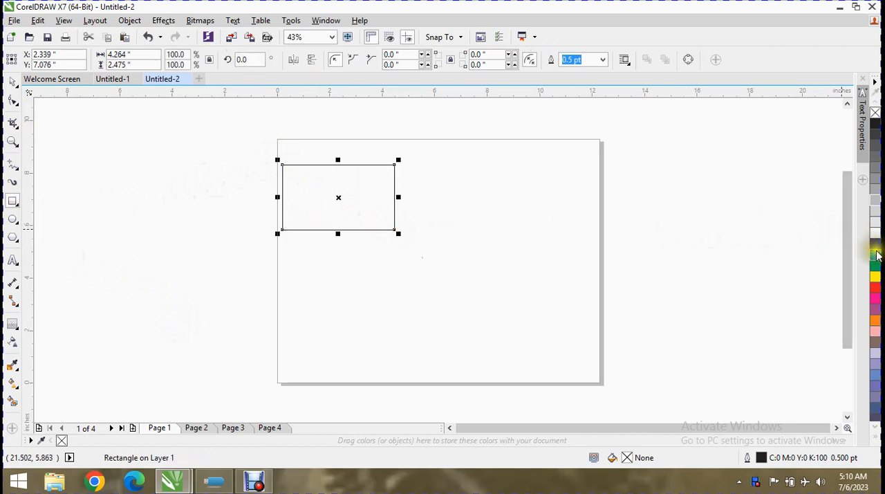
pyautogui.click(876, 266)
pyautogui.click(12, 329)
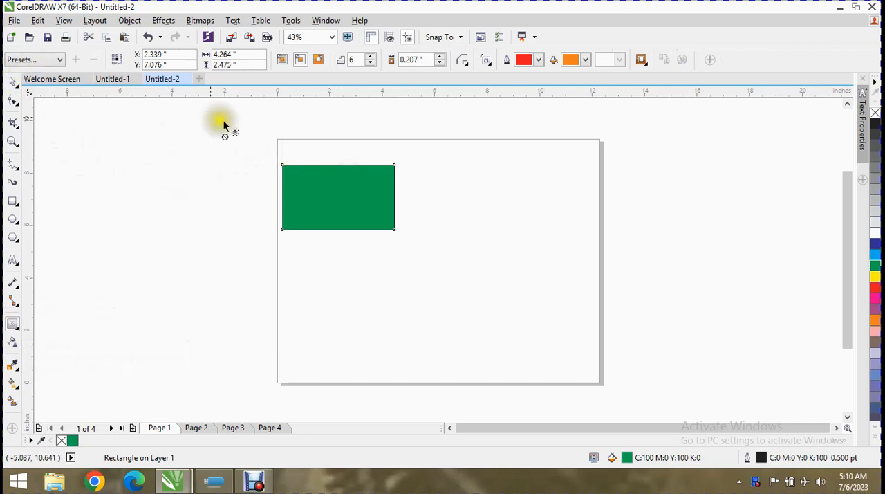
pyautogui.moveTo(333, 186); pyautogui.dragTo(336, 255)
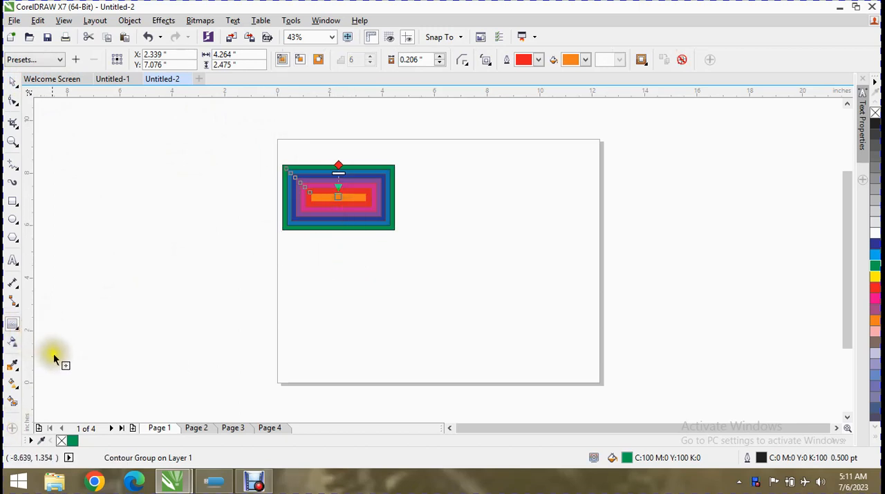
pyautogui.hotkey('ctrl', 'z')
# Add a drop shadow to the green rectangle, cast up and to the right with an offset of about 1.565 by 0.824 inches
pyautogui.click(14, 325)
pyautogui.click(61, 325)
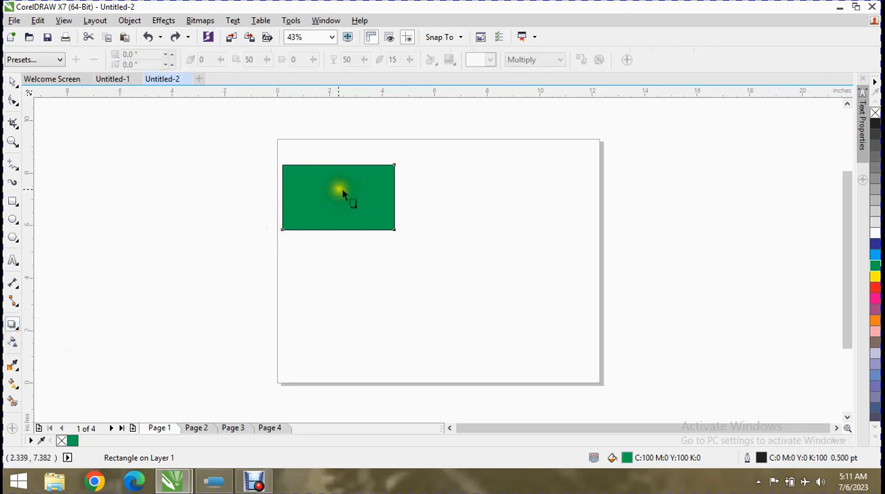
pyautogui.moveTo(333, 210); pyautogui.dragTo(439, 145)
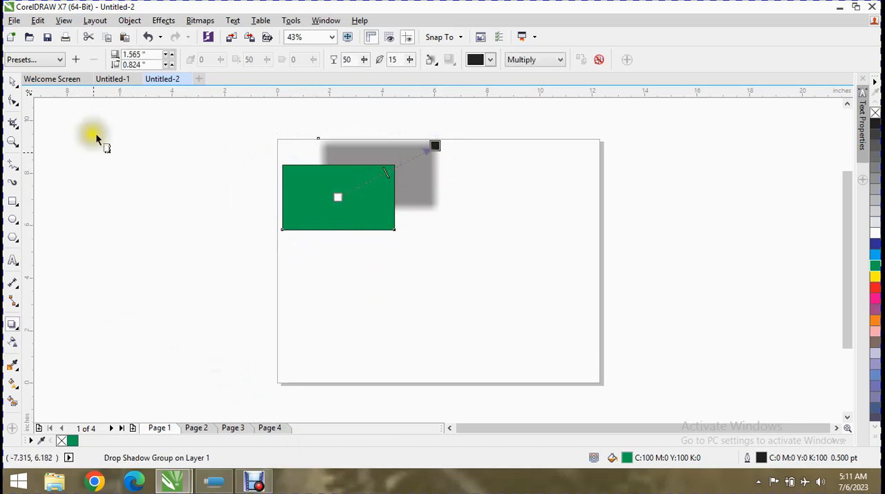
# Try the shadow presets Flat Top Right, Flat Bottom Right, Flat Bottom Left and Flat Top Left on the green rectangle
pyautogui.click(9, 60)
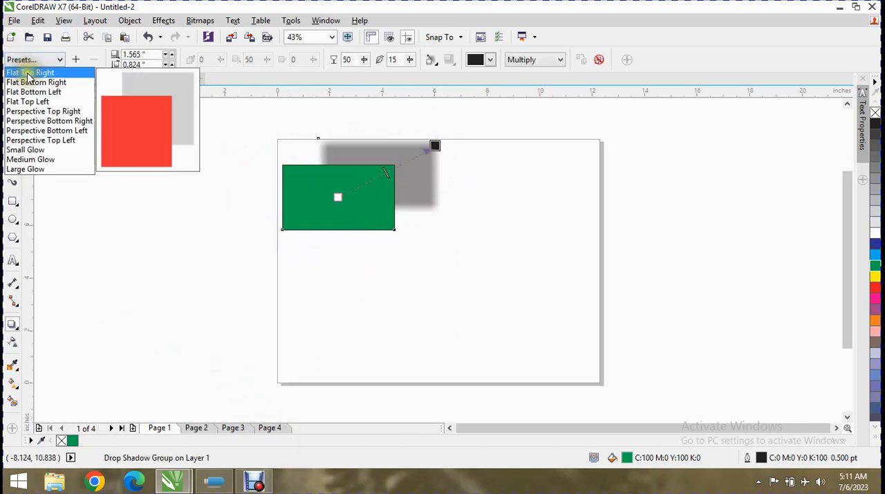
pyautogui.click(28, 73)
pyautogui.click(31, 60)
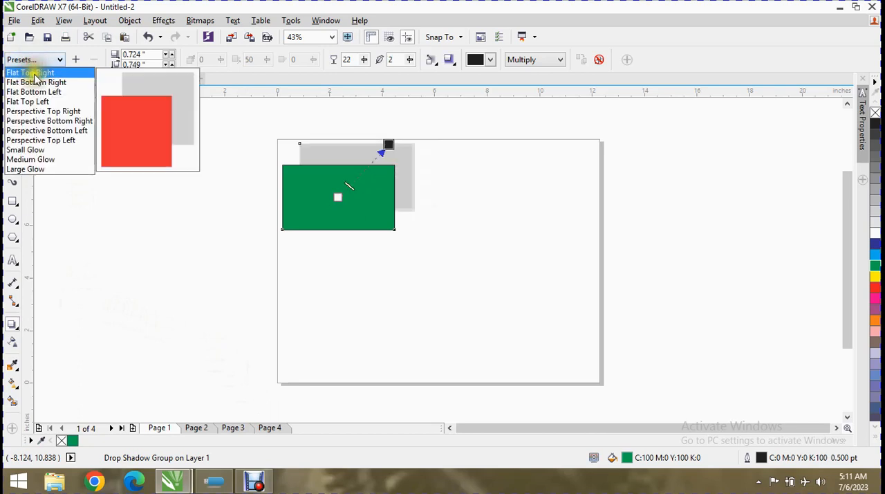
pyautogui.click(31, 82)
pyautogui.click(35, 61)
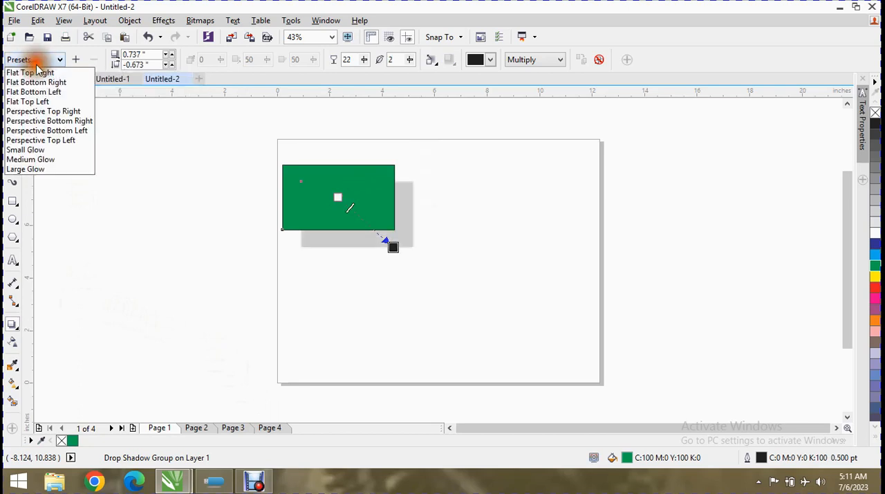
pyautogui.click(29, 91)
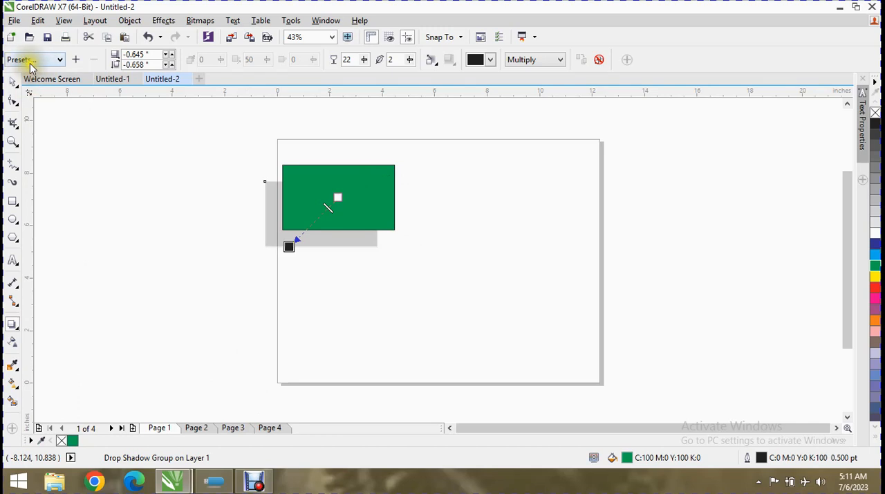
pyautogui.click(30, 62)
pyautogui.click(31, 102)
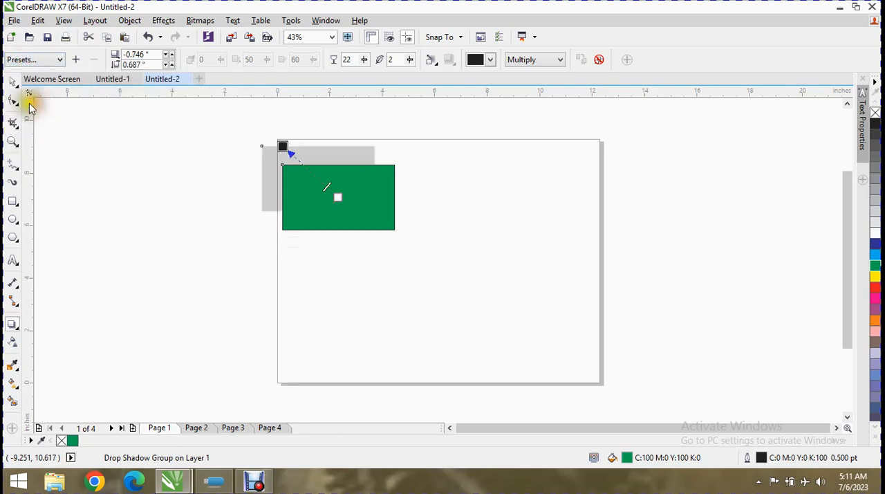
# Try the shadow presets Perspective Top Right, Perspective Bottom Right, Perspective Bottom Left and Perspective Top Left on the green rectangle
pyautogui.click(23, 62)
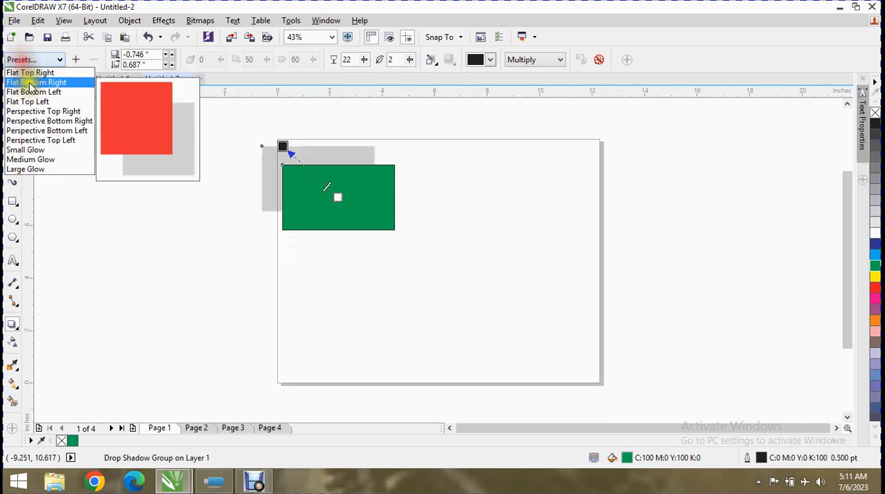
pyautogui.click(49, 118)
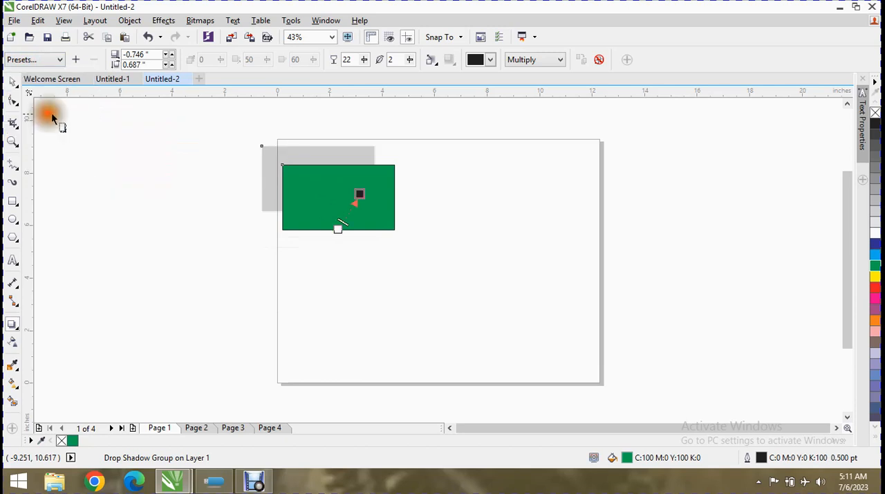
pyautogui.click(35, 63)
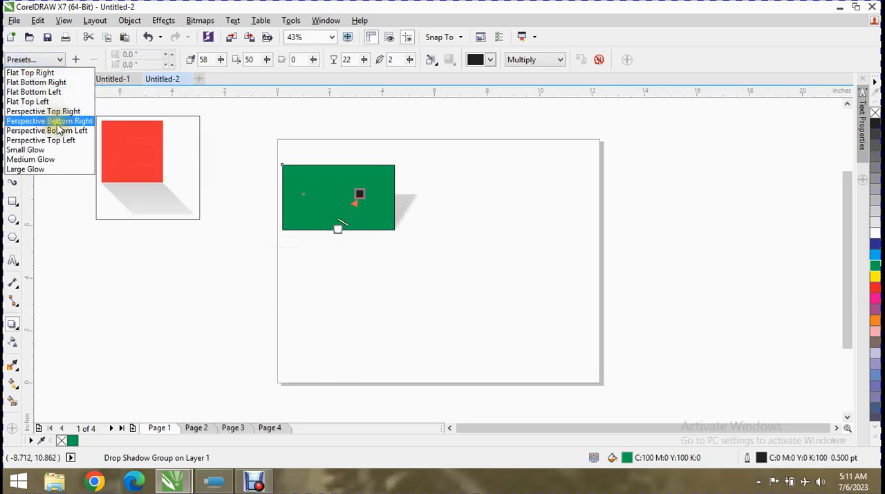
pyautogui.click(59, 127)
pyautogui.click(54, 60)
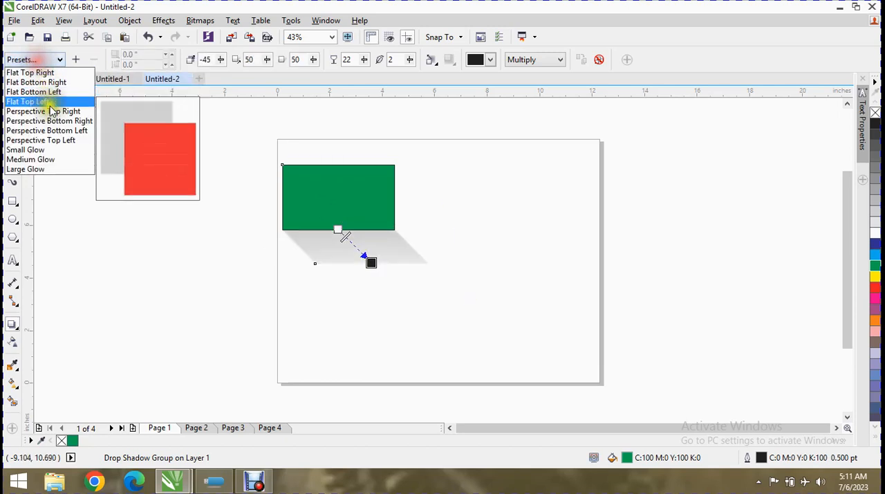
pyautogui.click(55, 130)
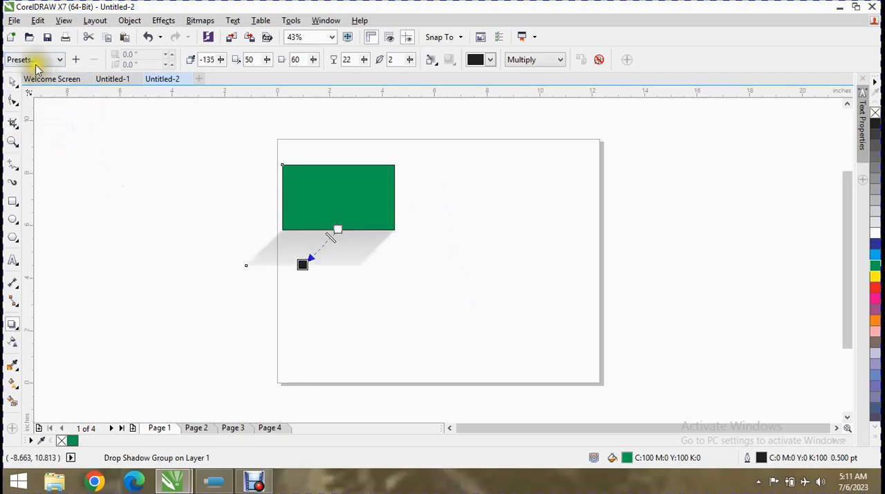
pyautogui.click(36, 62)
pyautogui.click(54, 138)
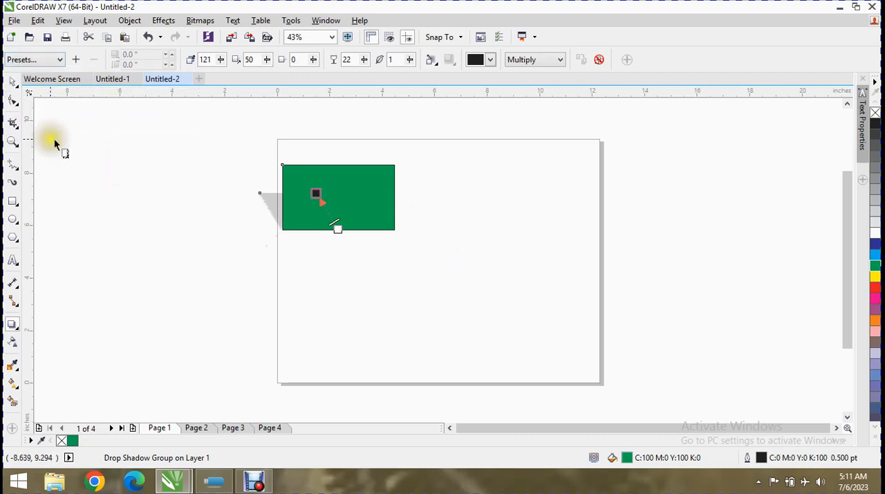
# Try the shadow presets Small Glow, Medium Glow and Large Glow on the green rectangle
pyautogui.click(20, 59)
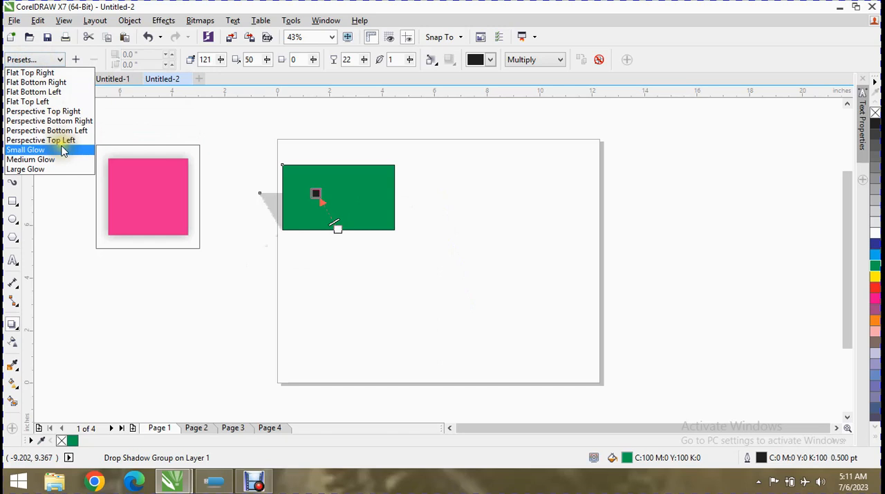
pyautogui.click(62, 150)
pyautogui.click(41, 60)
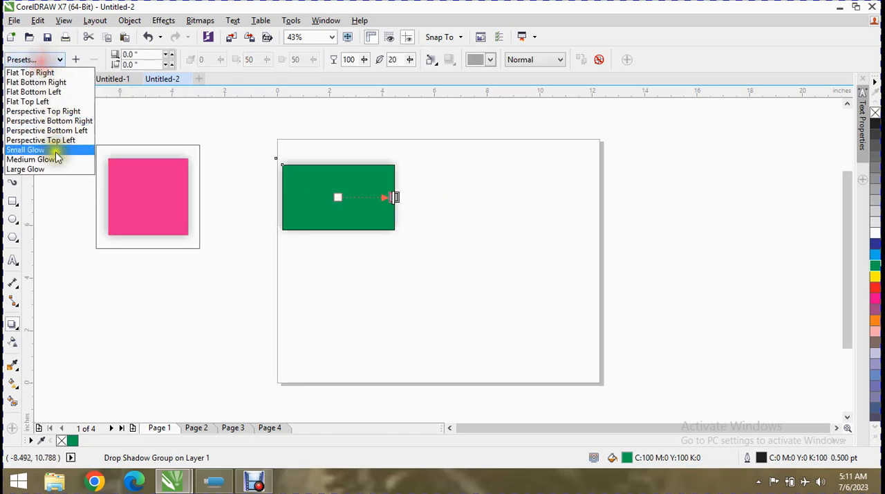
pyautogui.click(57, 159)
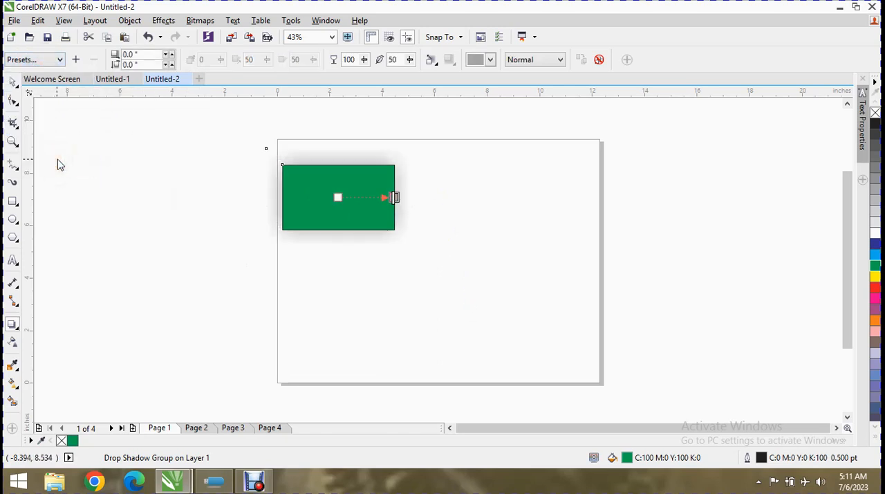
pyautogui.click(34, 59)
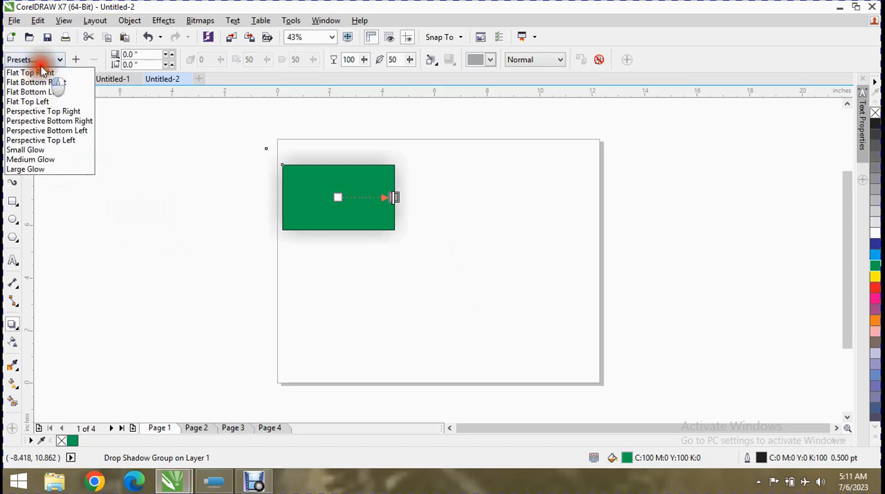
pyautogui.click(40, 168)
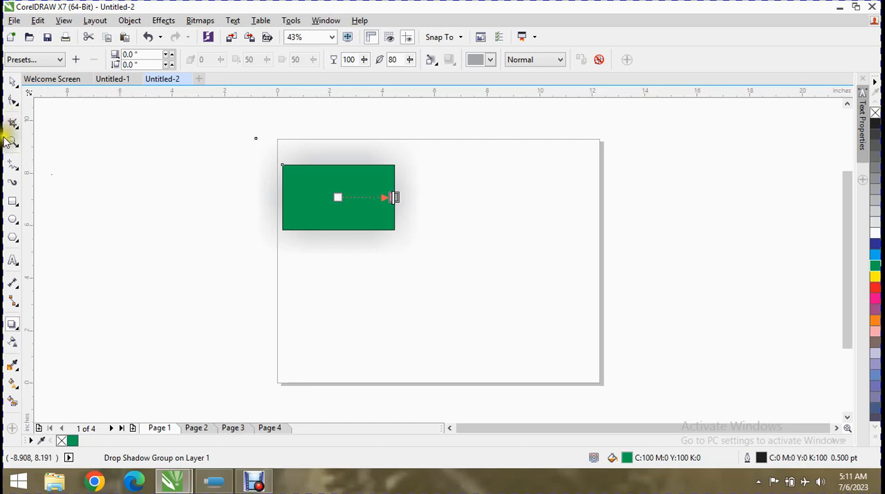
# Apply the Flat Top Right drop shadow preset to the green rectangle
pyautogui.click(43, 60)
pyautogui.click(46, 72)
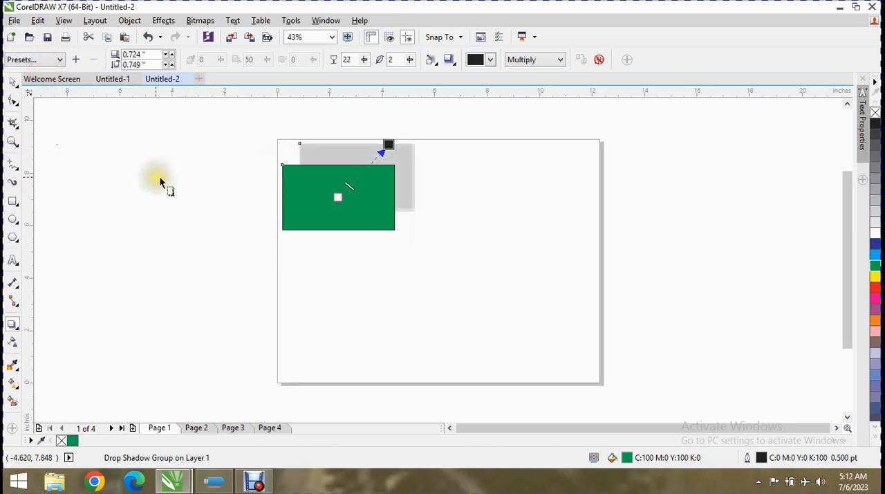
# Try to save the current drop shadow settings as a preset file named SDD, and dismiss the save dialog
pyautogui.click(77, 60)
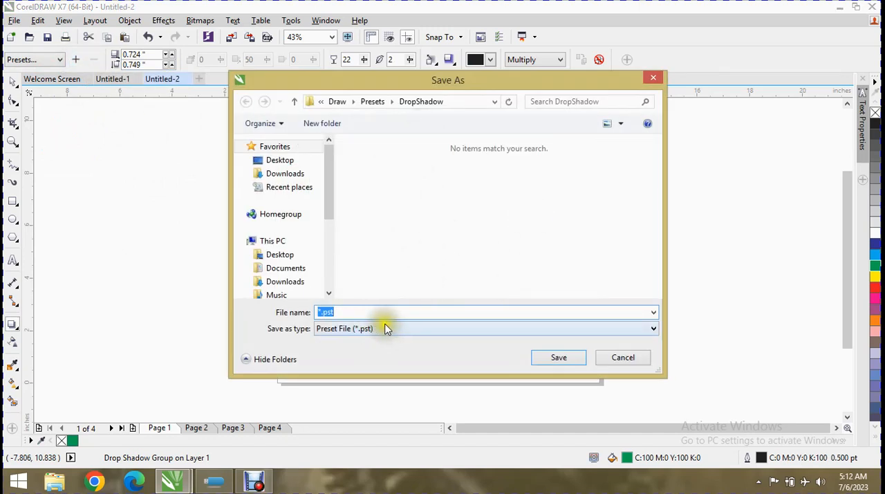
pyautogui.click(546, 357)
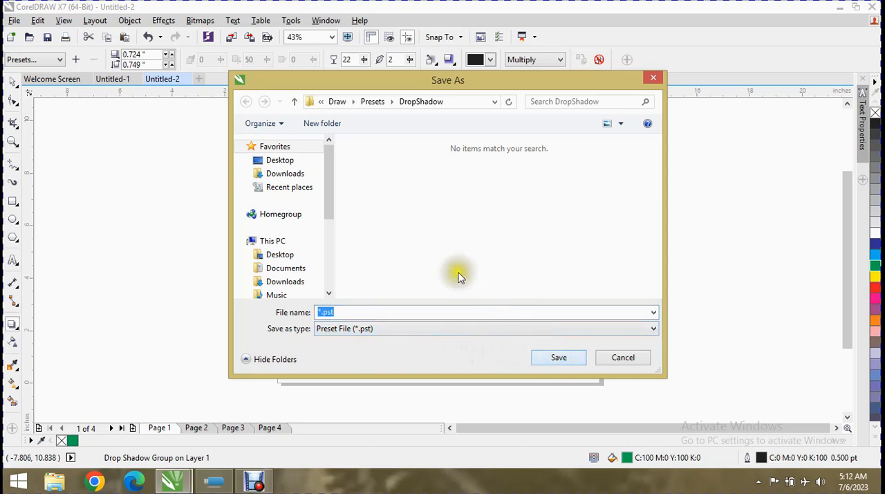
pyautogui.click(320, 312)
pyautogui.write('SDD')
pyautogui.click(549, 358)
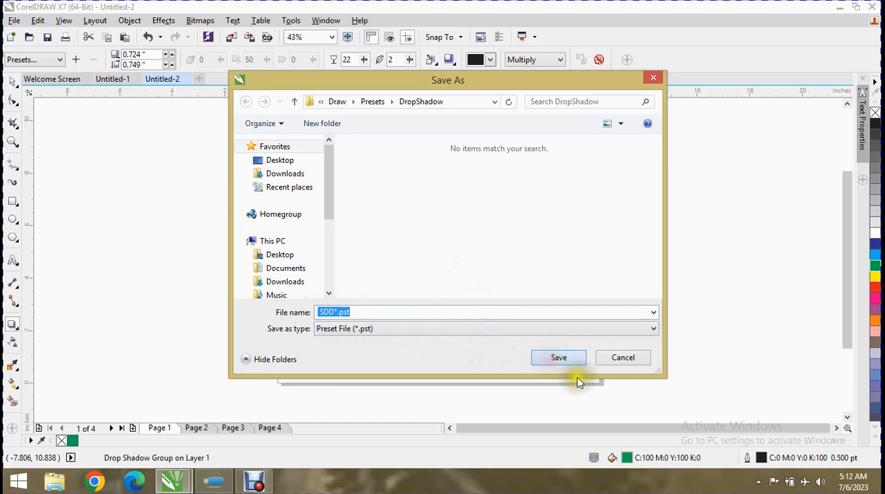
pyautogui.click(351, 329)
pyautogui.click(357, 338)
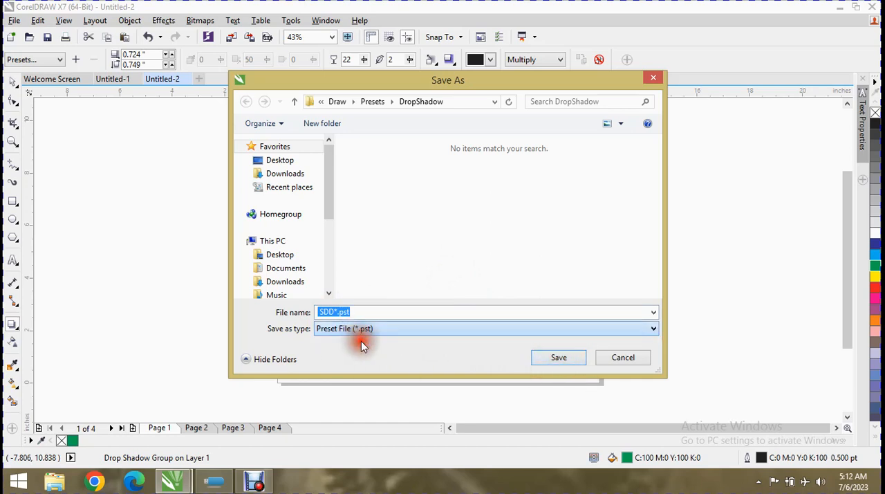
pyautogui.click(573, 356)
pyautogui.click(621, 357)
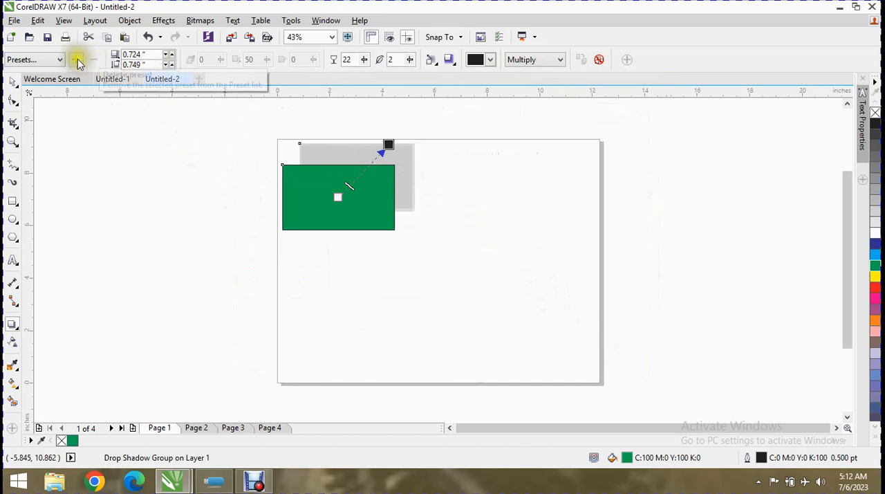
# Reduce the green rectangle's drop shadow offset to 0.584 inches horizontally and 0.599 inches vertically
pyautogui.click(168, 57)
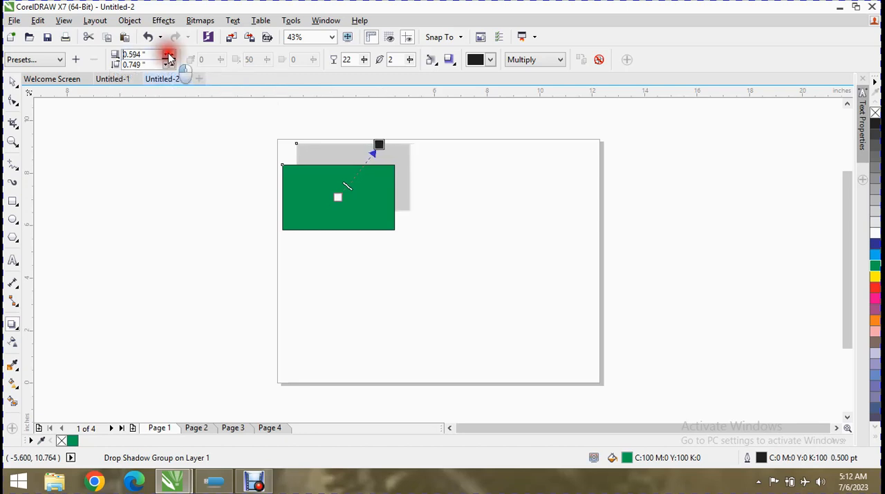
pyautogui.click(168, 56)
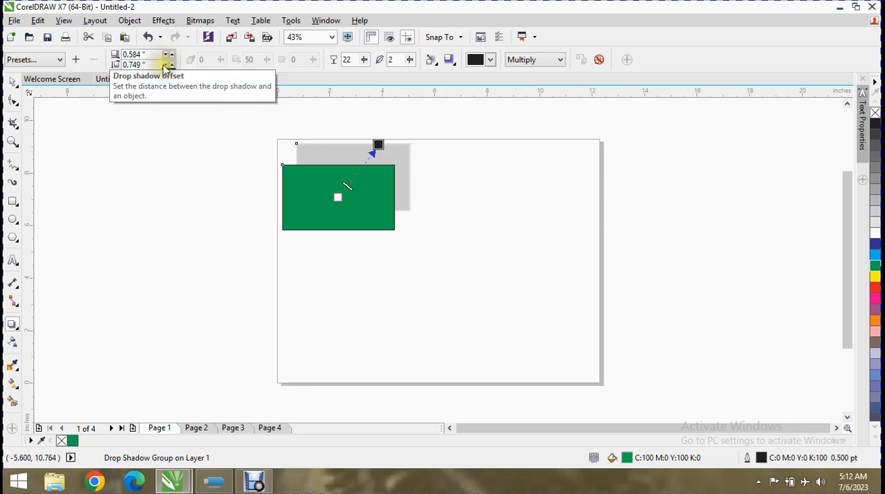
pyautogui.click(164, 65)
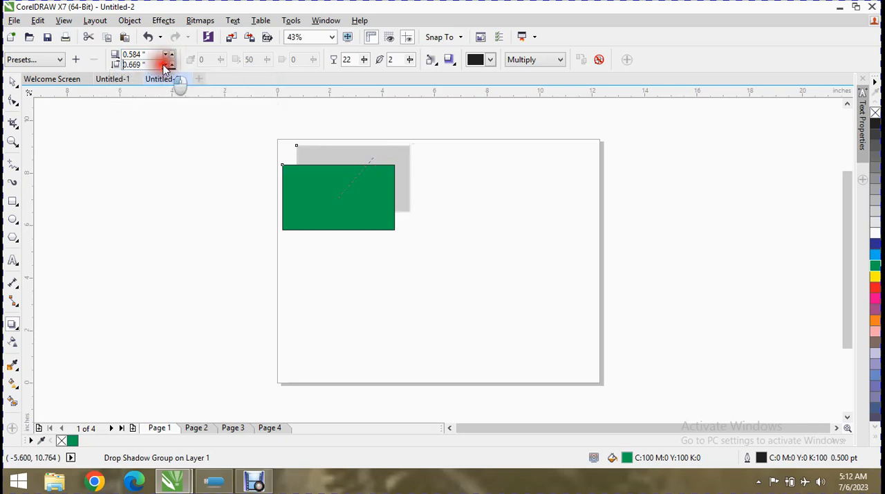
pyautogui.click(164, 66)
pyautogui.click(165, 66)
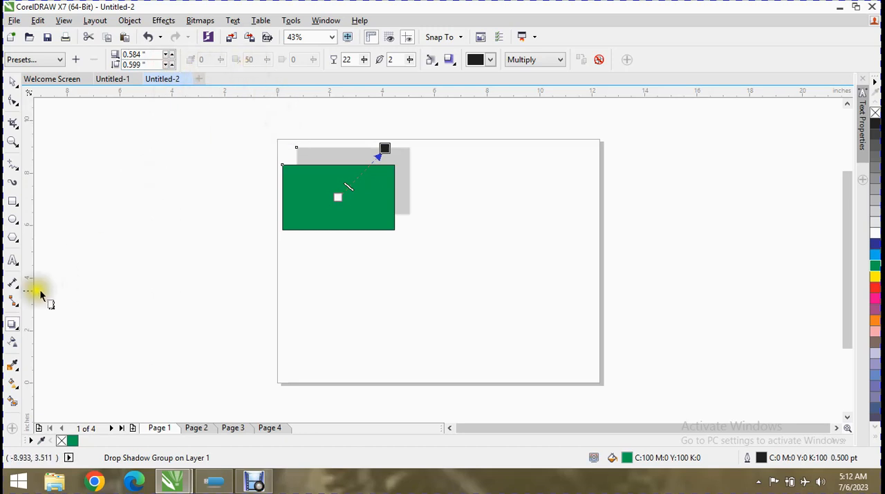
# Draw a second rectangle about 4.56 by 3.24 inches right of the green one and fill it with yellow
pyautogui.click(12, 200)
pyautogui.moveTo(466, 179); pyautogui.dragTo(587, 264)
pyautogui.click(875, 276)
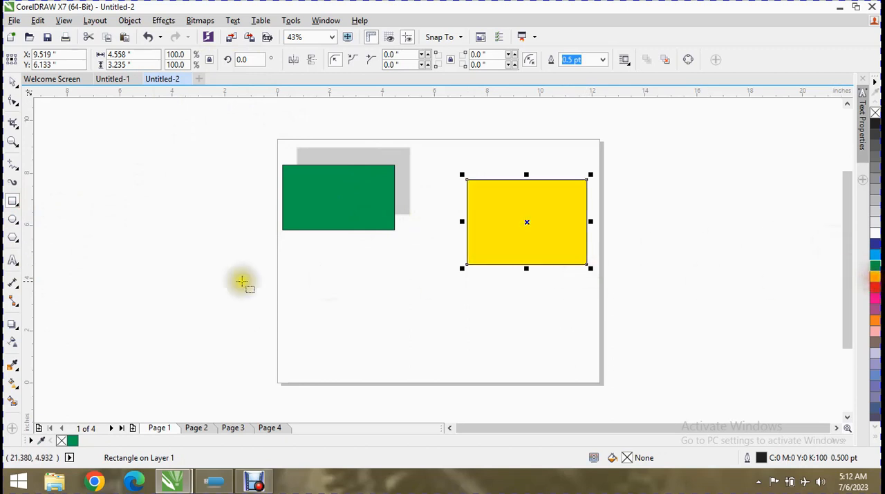
# Cast a perspective drop shadow from the yellow rectangle's right edge, with its angle set to -16 and its extent to 50
pyautogui.click(13, 324)
pyautogui.moveTo(592, 221); pyautogui.dragTo(631, 216)
pyautogui.moveTo(220, 64); pyautogui.dragTo(206, 78)
pyautogui.moveTo(268, 60)
pyautogui.mouseDown()
pyautogui.moveTo(266, 72)
pyautogui.moveTo(279, 73)
pyautogui.moveTo(267, 60)
pyautogui.moveTo(273, 81)
pyautogui.moveTo(262, 59)
pyautogui.moveTo(278, 63)
pyautogui.moveTo(279, 78)
pyautogui.mouseUp()
pyautogui.click(280, 74)
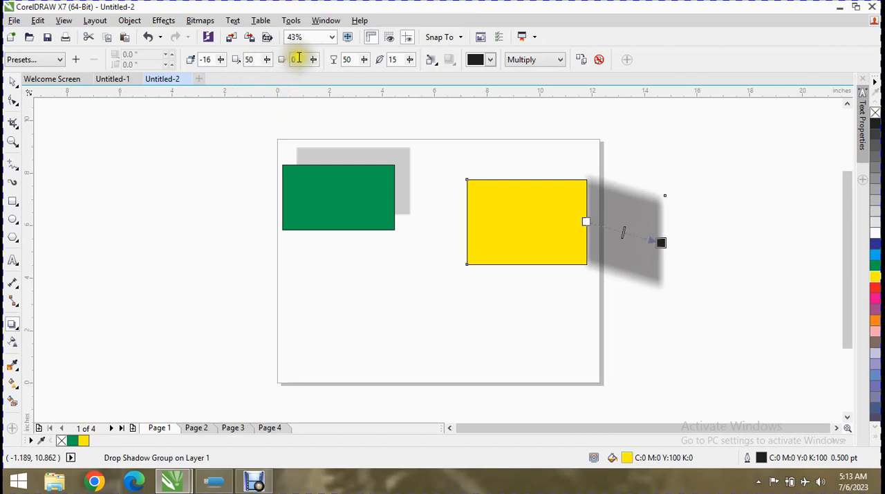
# Set the fade of the yellow rectangle's drop shadow to 31
pyautogui.click(314, 60)
pyautogui.moveTo(317, 72); pyautogui.dragTo(327, 74)
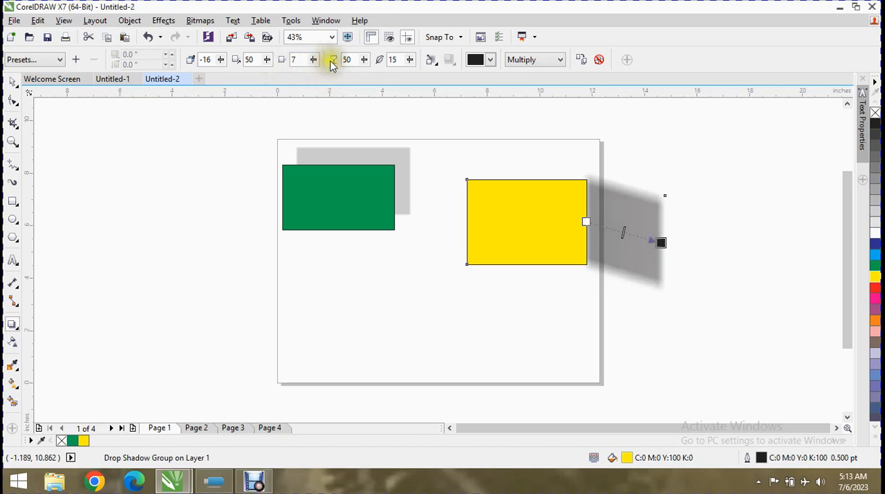
pyautogui.click(313, 62)
pyautogui.moveTo(325, 72); pyautogui.dragTo(325, 74)
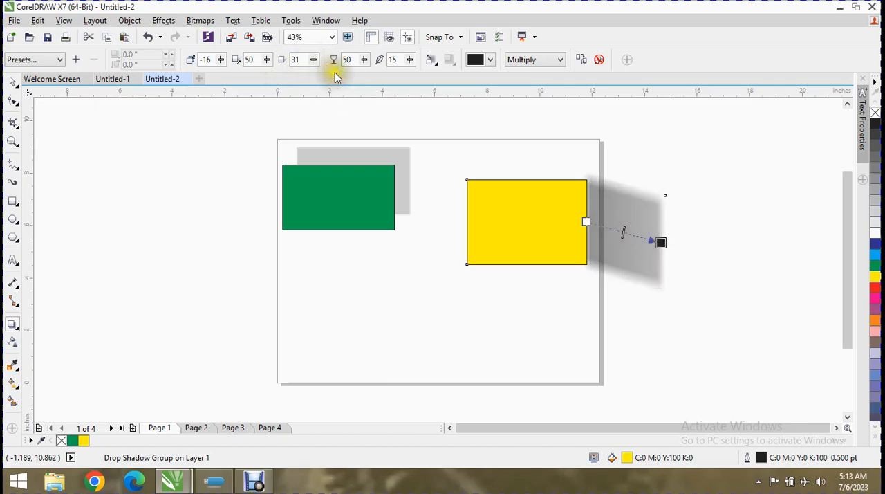
# Set the yellow rectangle's drop shadow opacity to 73 and its feathering to 48
pyautogui.click(369, 62)
pyautogui.moveTo(371, 72); pyautogui.dragTo(383, 75)
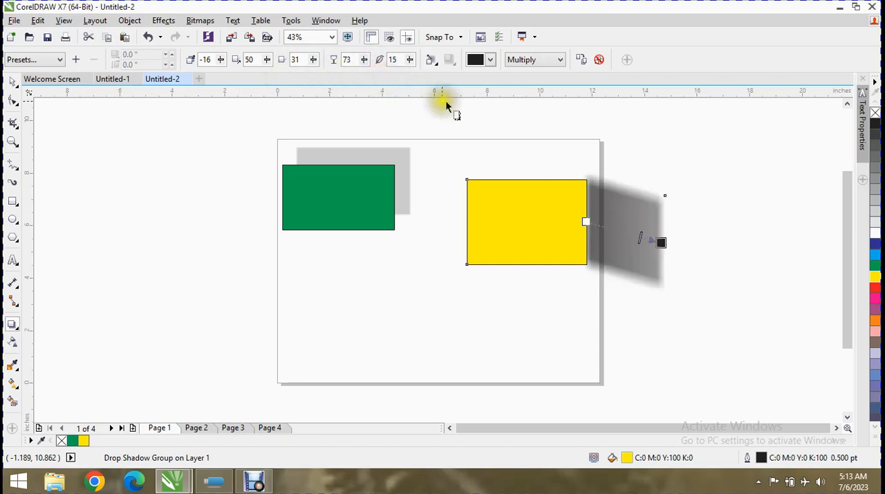
pyautogui.click(417, 59)
pyautogui.moveTo(407, 73); pyautogui.dragTo(430, 81)
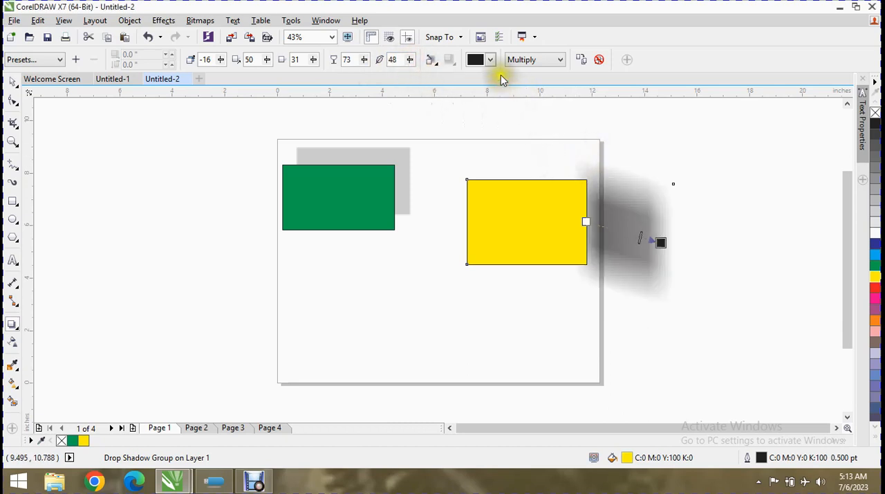
# Try the Inside, Middle, Outside and Average feathering directions on the yellow rectangle's shadow, finishing with Inside
pyautogui.click(431, 59)
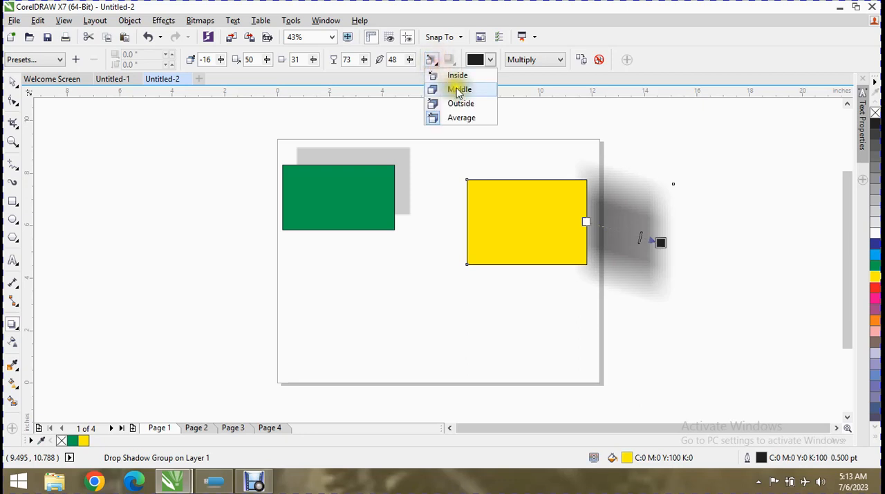
pyautogui.click(456, 76)
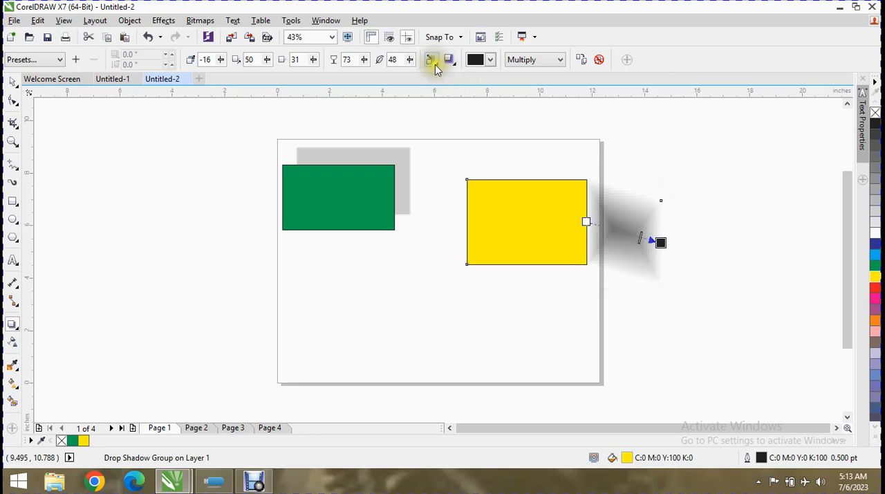
pyautogui.click(431, 61)
pyautogui.click(456, 90)
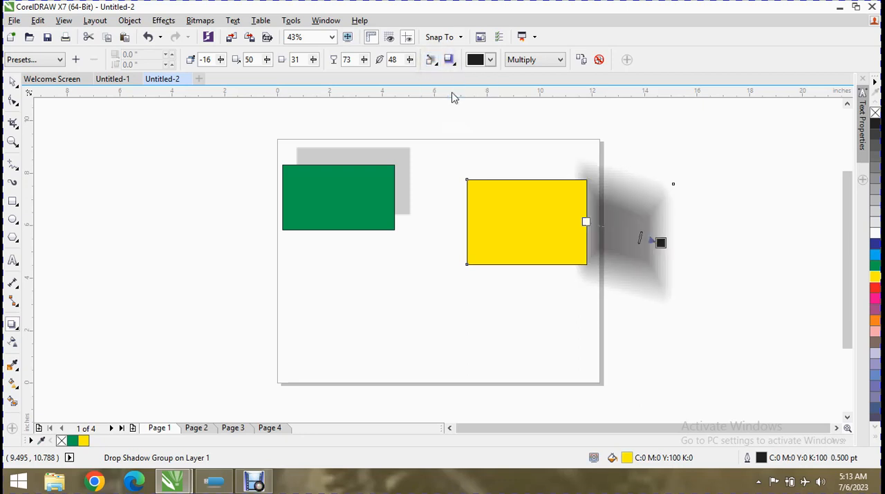
pyautogui.click(430, 60)
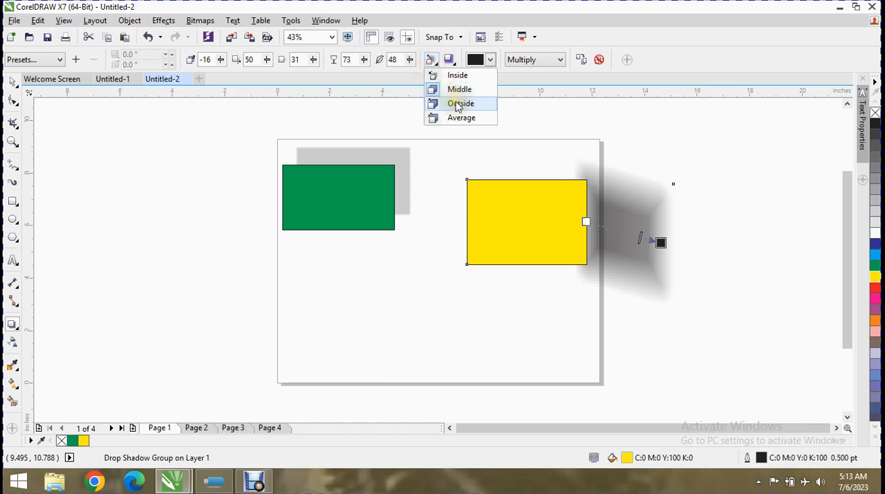
pyautogui.click(456, 104)
pyautogui.click(431, 61)
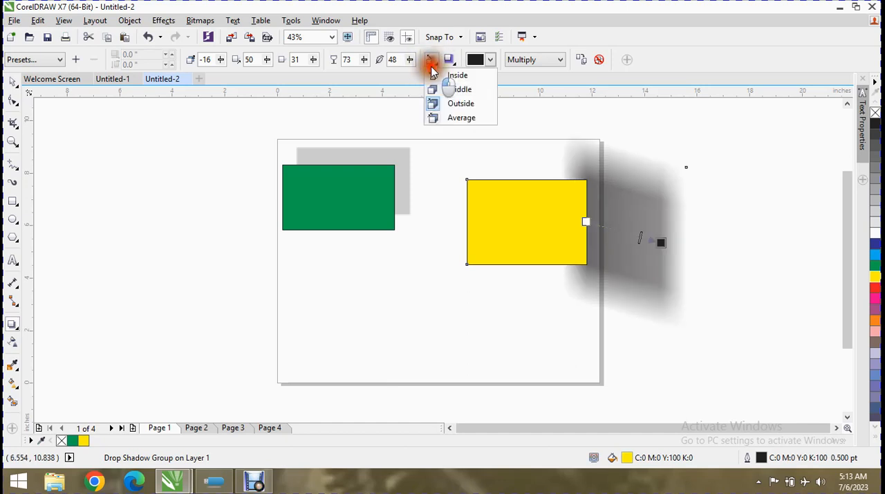
pyautogui.click(461, 118)
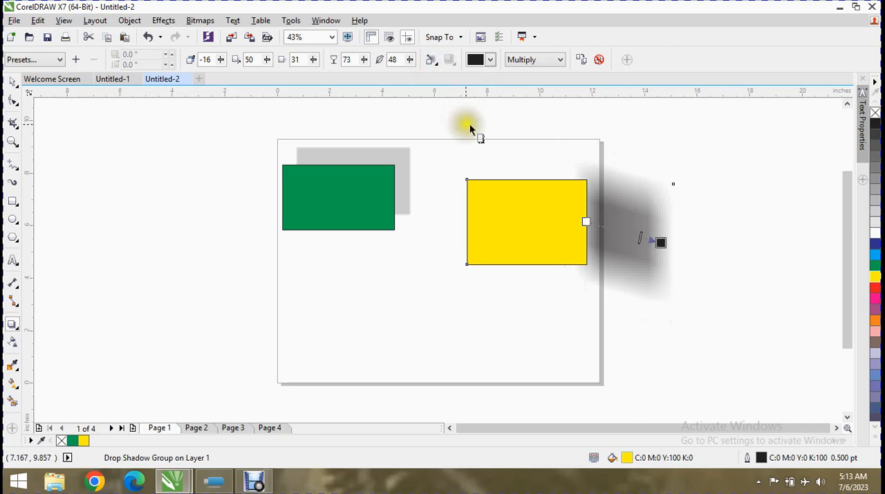
pyautogui.click(431, 59)
pyautogui.click(456, 89)
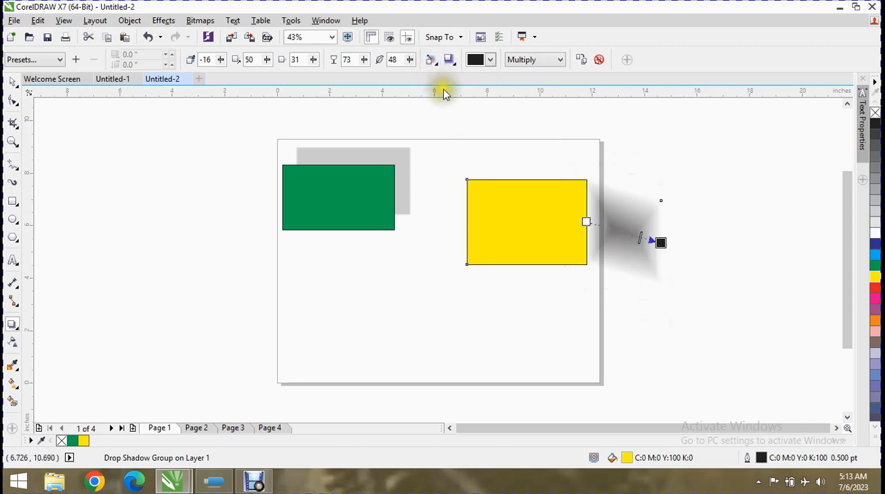
# Try the Squared, Inverse Squared and Flat feathering edges on the yellow rectangle's shadow, then return to Linear
pyautogui.click(449, 60)
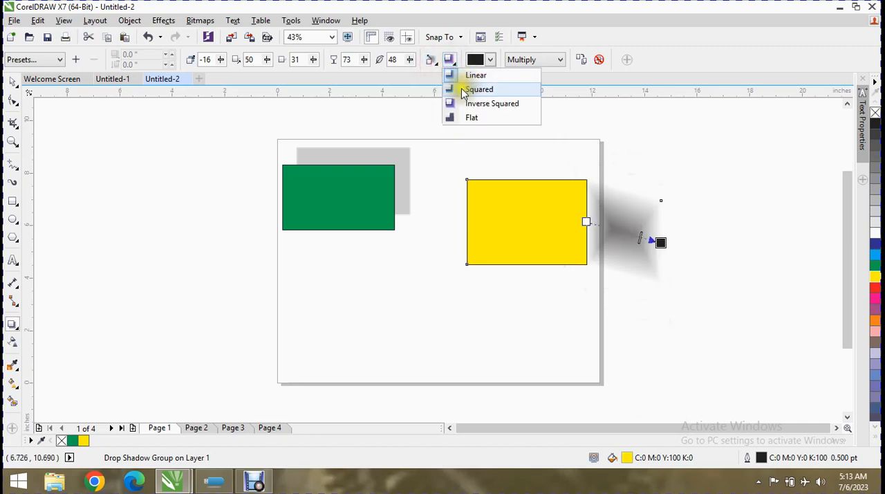
pyautogui.click(462, 90)
pyautogui.click(449, 59)
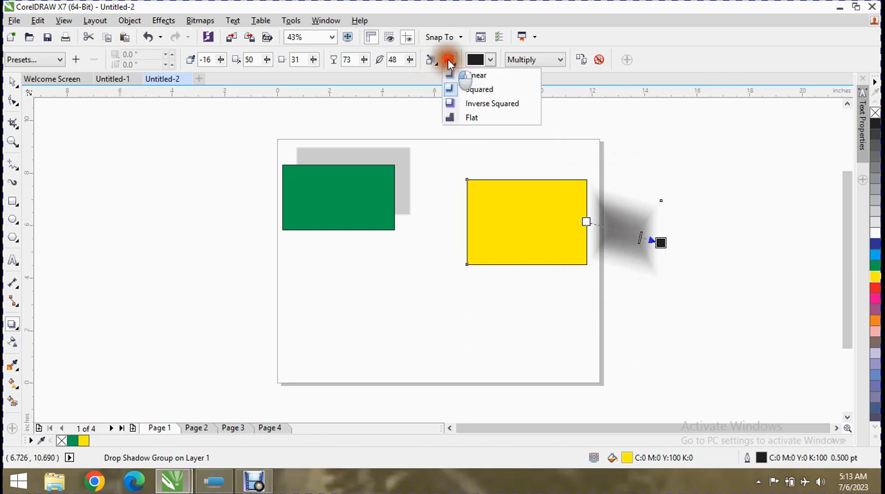
pyautogui.click(468, 104)
pyautogui.click(450, 59)
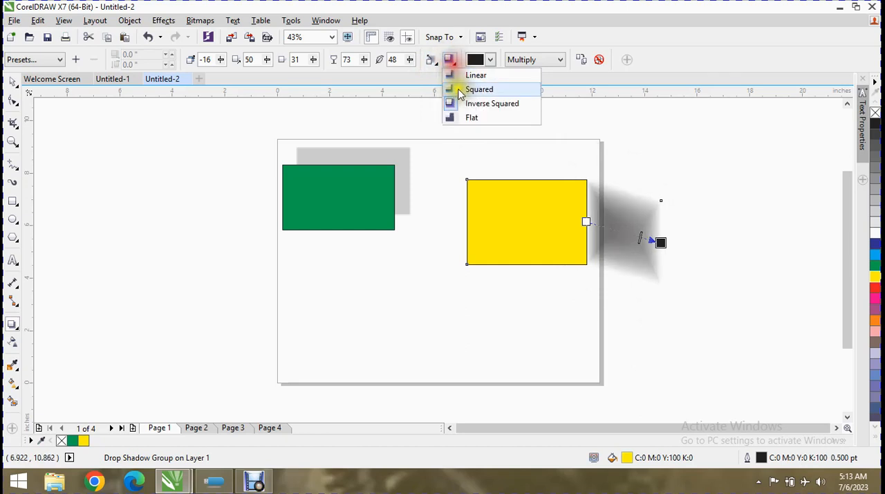
pyautogui.click(468, 119)
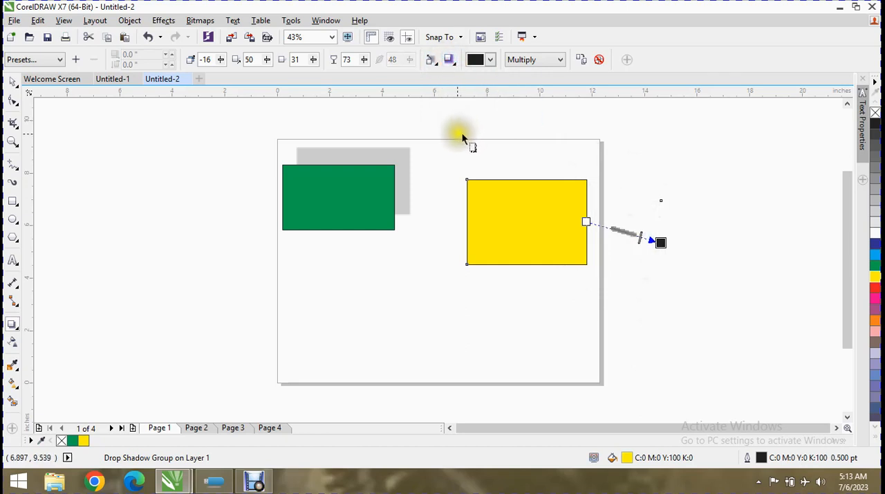
pyautogui.click(449, 59)
pyautogui.click(464, 76)
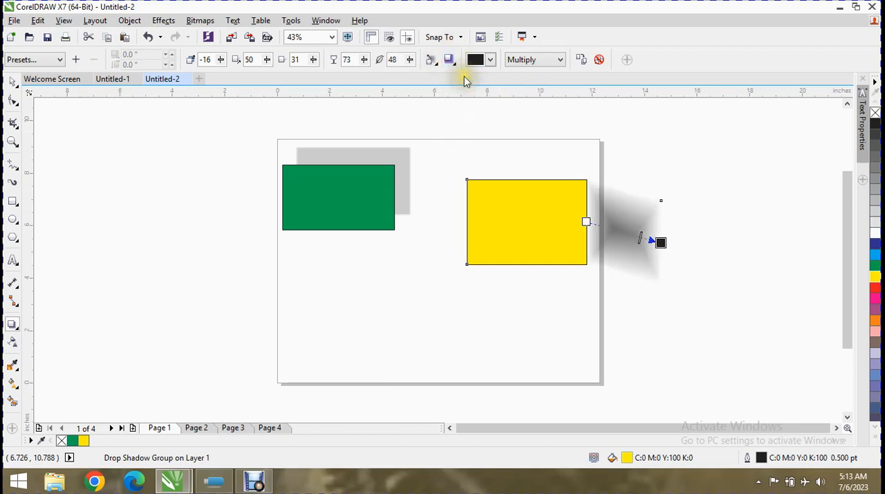
# Try yellow, pale blue, coral, pink and mauve as the colour of the yellow rectangle's drop shadow
pyautogui.click(489, 59)
pyautogui.click(489, 95)
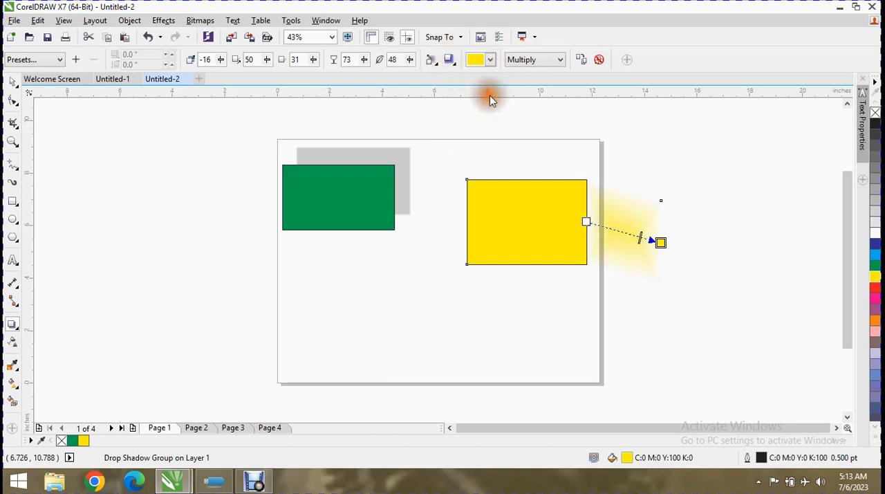
pyautogui.click(490, 60)
pyautogui.click(484, 102)
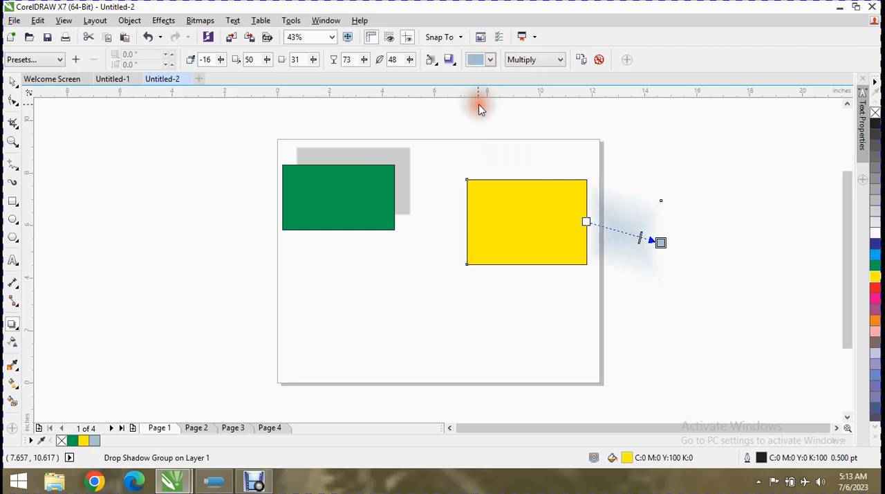
pyautogui.click(491, 60)
pyautogui.click(515, 142)
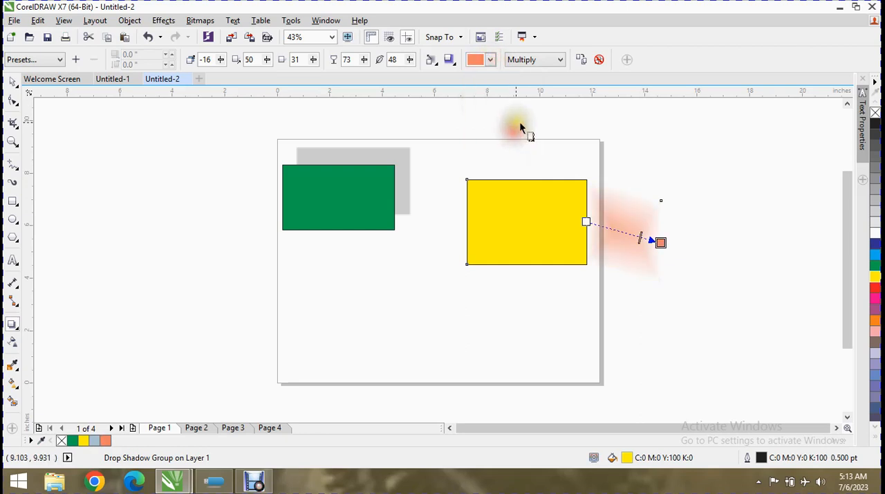
pyautogui.click(489, 60)
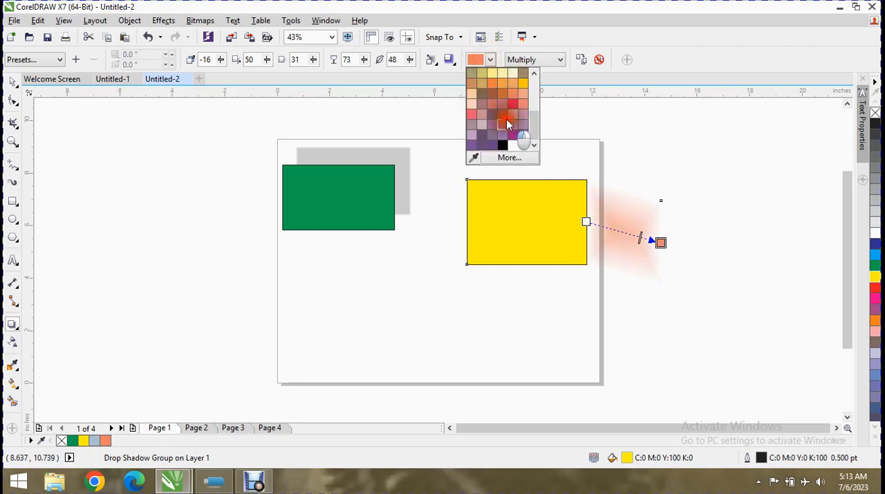
pyautogui.click(506, 121)
pyautogui.click(489, 60)
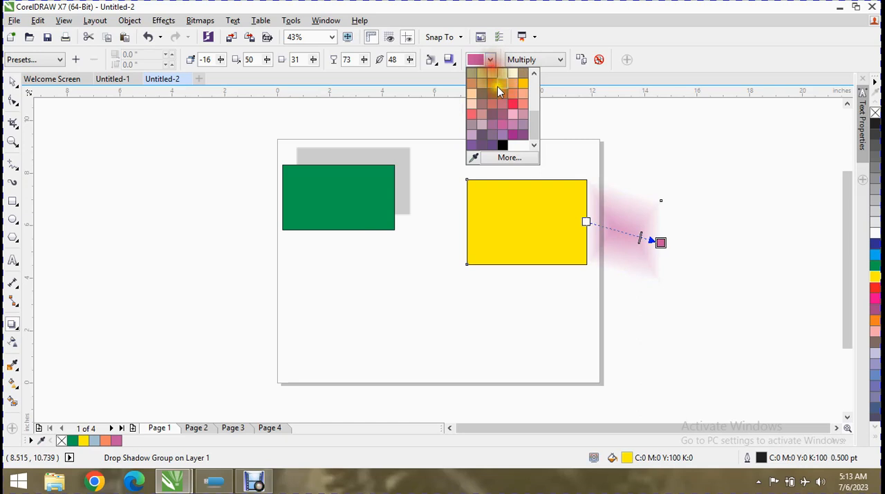
pyautogui.click(521, 127)
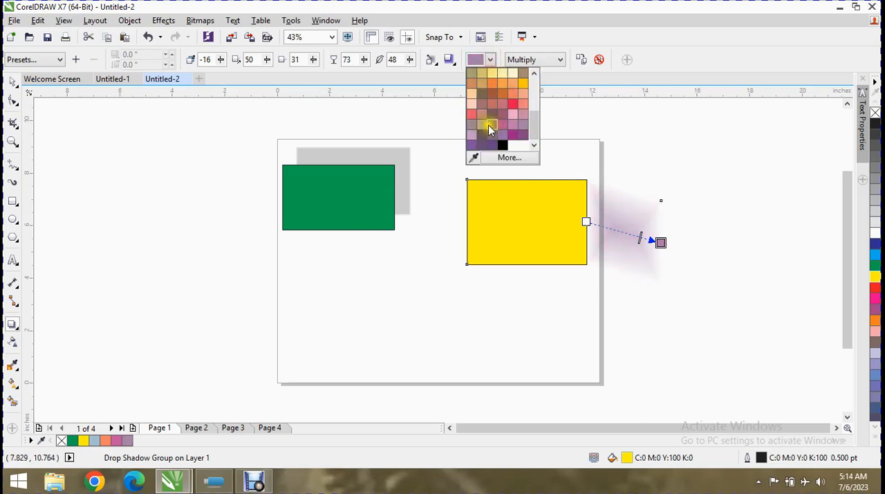
# Try pale pink, rust, peach and brown as the colour of the yellow rectangle's drop shadow
pyautogui.click(483, 125)
pyautogui.click(487, 62)
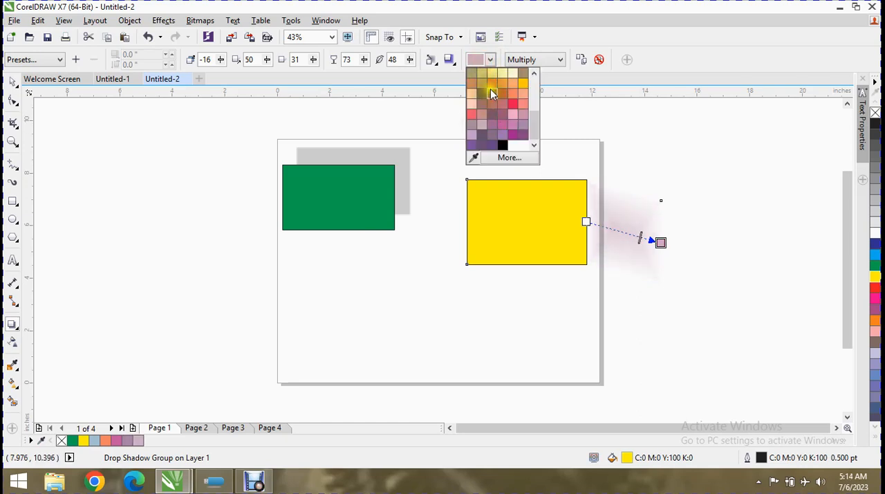
pyautogui.click(490, 88)
pyautogui.click(490, 60)
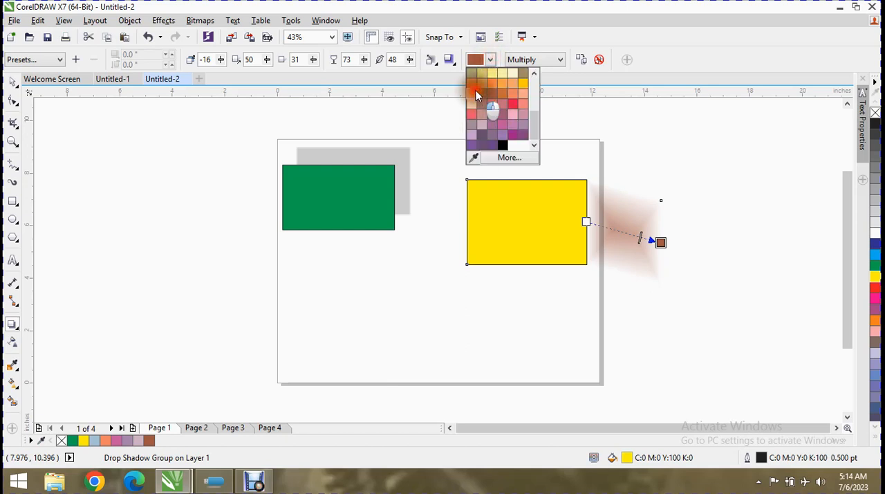
pyautogui.click(475, 91)
pyautogui.click(490, 60)
pyautogui.click(492, 89)
pyautogui.click(493, 61)
pyautogui.click(482, 92)
# Set the yellow rectangle's drop shadow colour to black
pyautogui.click(548, 61)
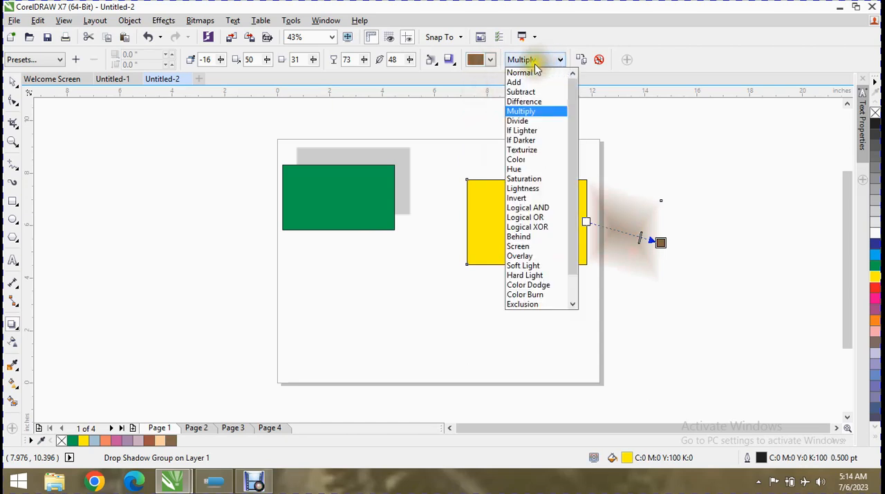
pyautogui.click(490, 63)
pyautogui.click(490, 63)
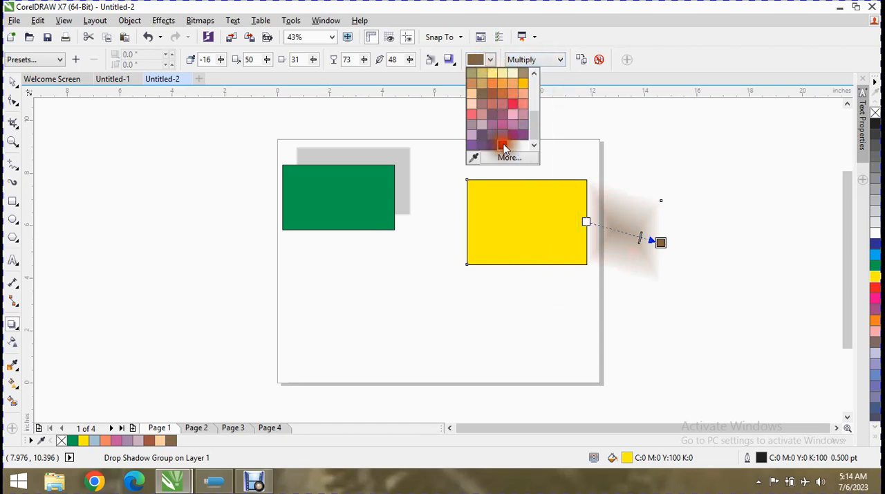
pyautogui.click(504, 147)
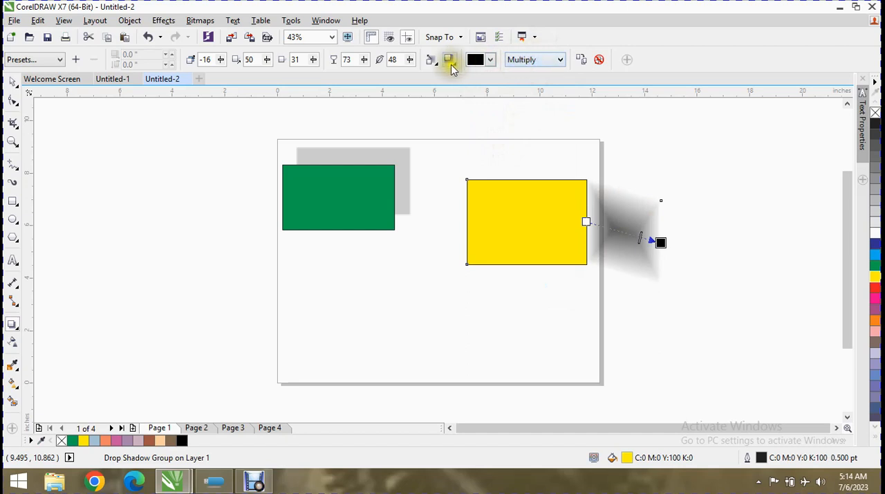
# Set the feathering direction of the yellow rectangle's shadow to Middle
pyautogui.click(430, 61)
pyautogui.click(430, 61)
pyautogui.click(430, 60)
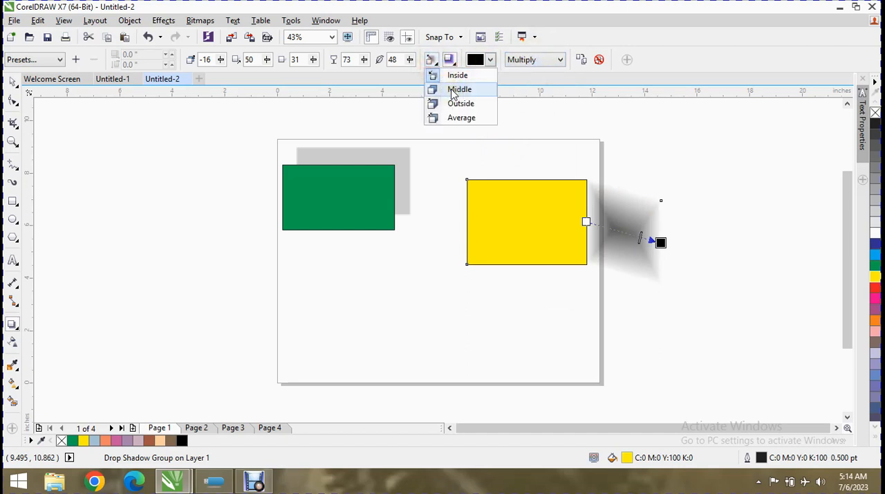
pyautogui.click(453, 92)
# Try the Normal, Add, Subtract and Difference merge modes on the yellow rectangle's drop shadow
pyautogui.click(523, 60)
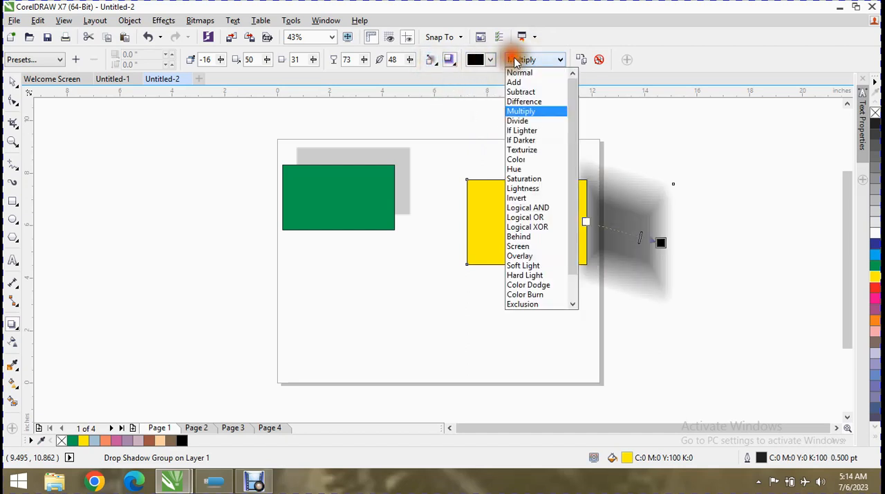
pyautogui.click(517, 74)
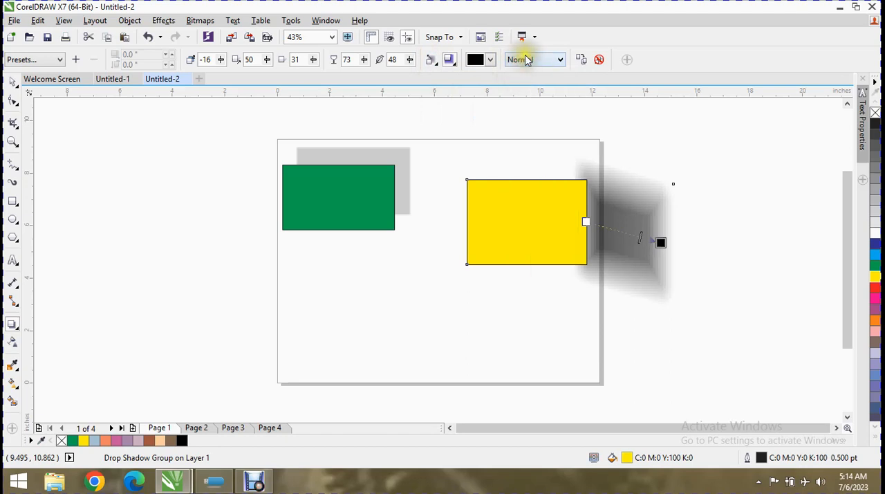
pyautogui.click(525, 60)
pyautogui.click(517, 81)
pyautogui.click(524, 61)
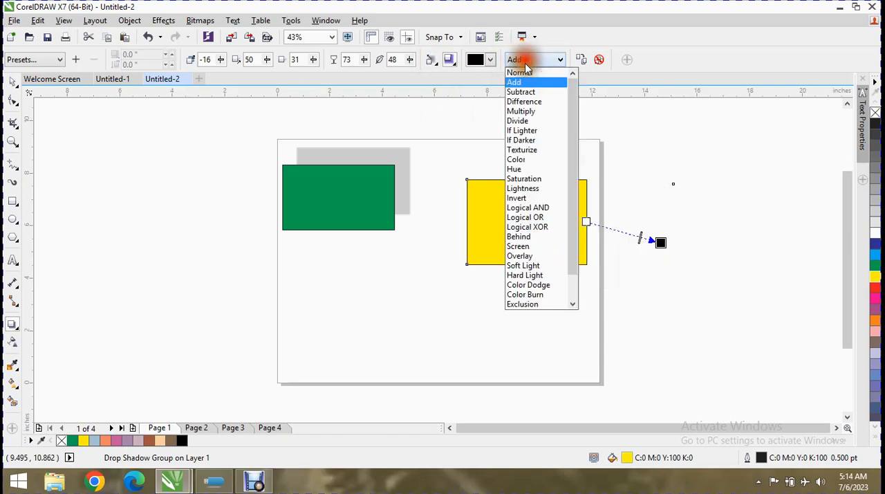
pyautogui.click(519, 91)
pyautogui.click(532, 61)
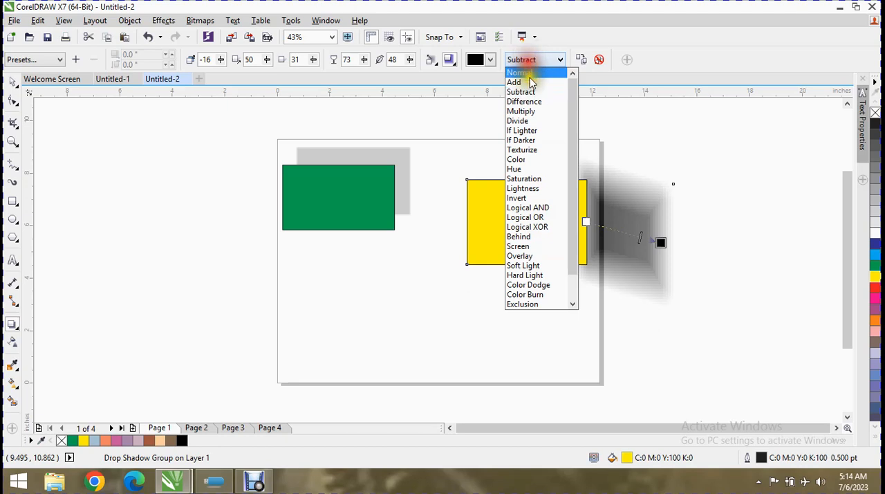
pyautogui.click(527, 101)
# Switch the shadow's merge mode through Divide, If Lighter and If Darker, finishing with Color
pyautogui.click(532, 60)
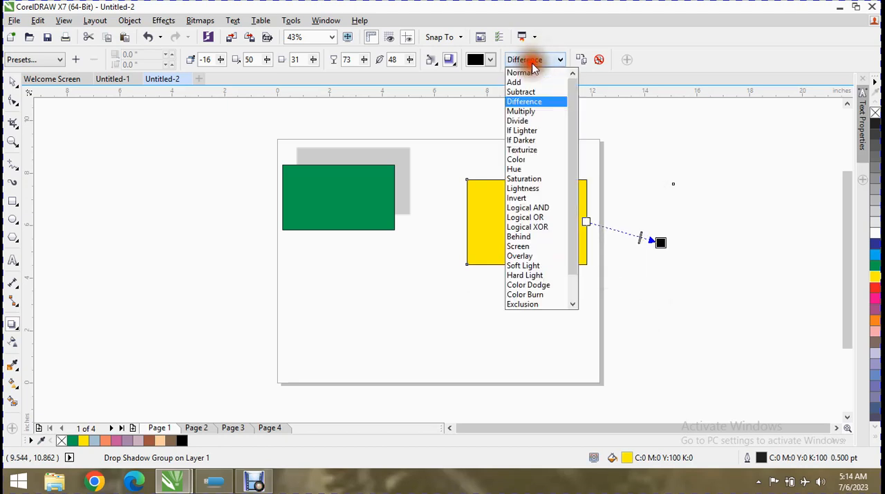
pyautogui.click(521, 121)
pyautogui.click(526, 60)
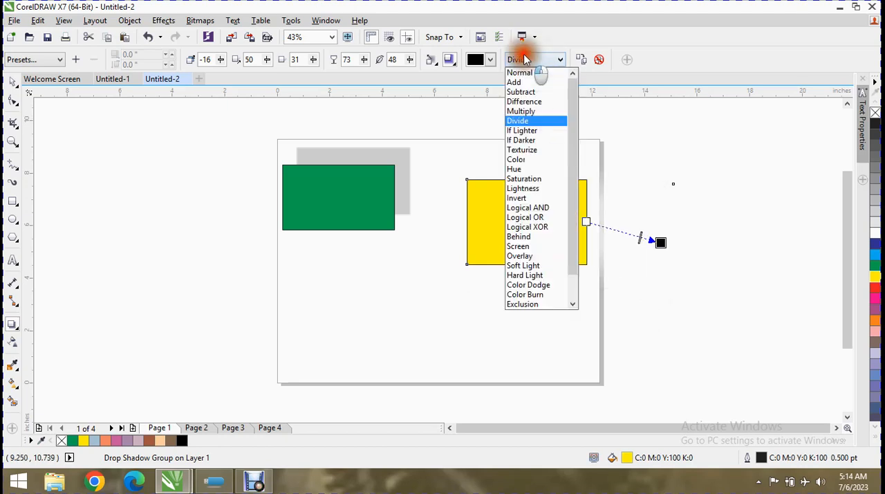
pyautogui.click(527, 130)
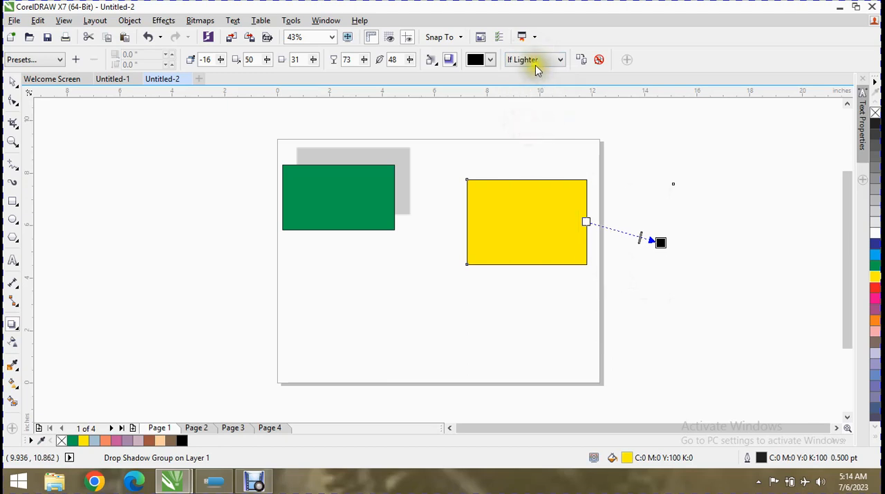
pyautogui.click(535, 62)
pyautogui.click(542, 141)
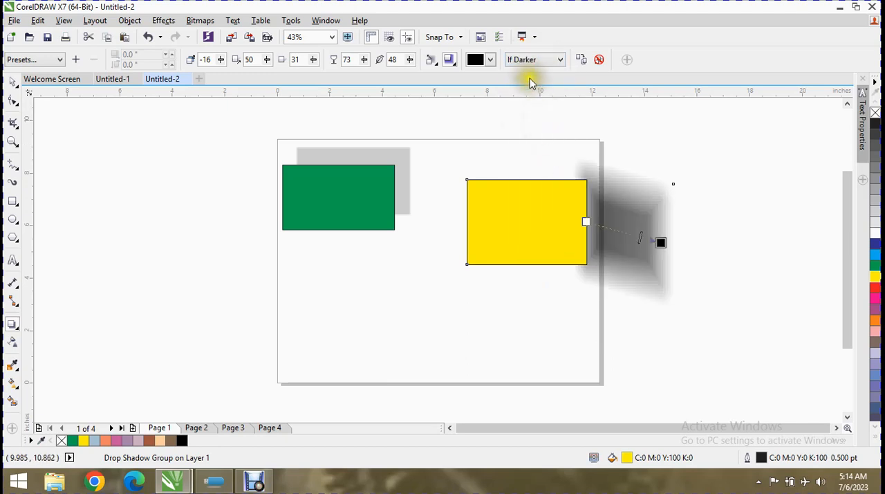
pyautogui.click(527, 62)
pyautogui.click(541, 162)
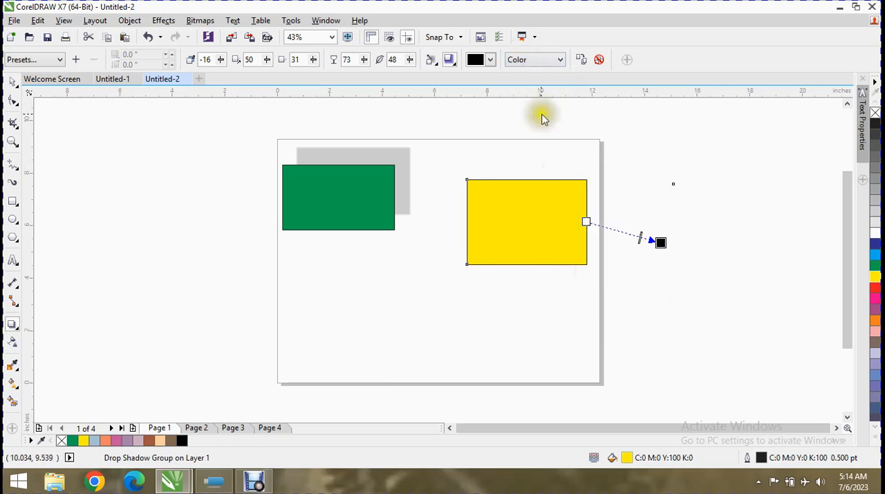
# Try the Hue, Color, Invert and Logical XOR merge modes on the yellow rectangle's drop shadow, finishing with Subtract
pyautogui.click(529, 61)
pyautogui.click(531, 165)
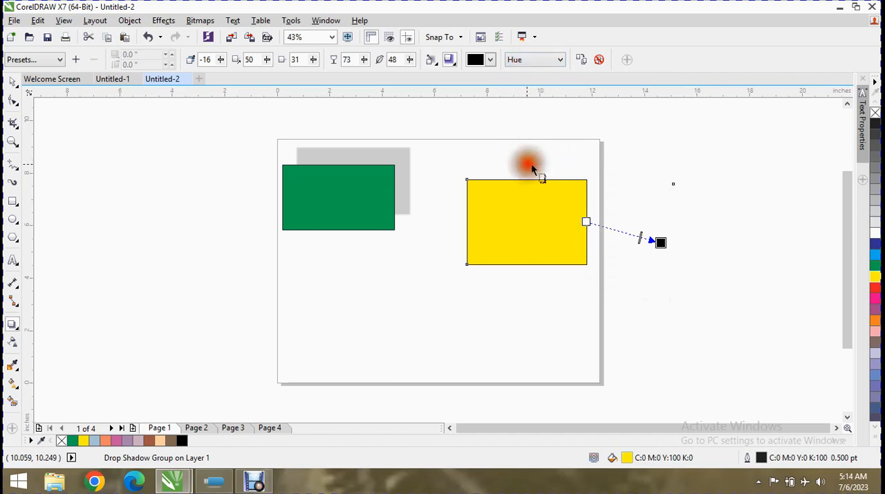
pyautogui.click(529, 60)
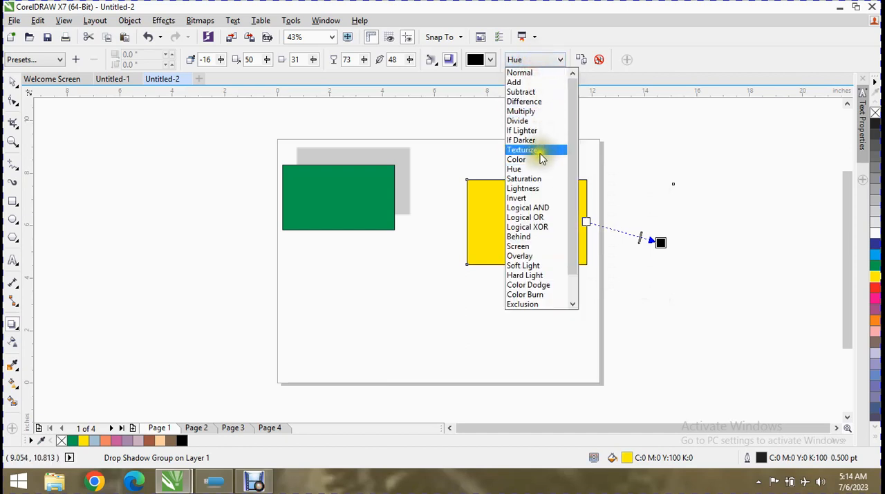
pyautogui.click(537, 158)
pyautogui.click(529, 60)
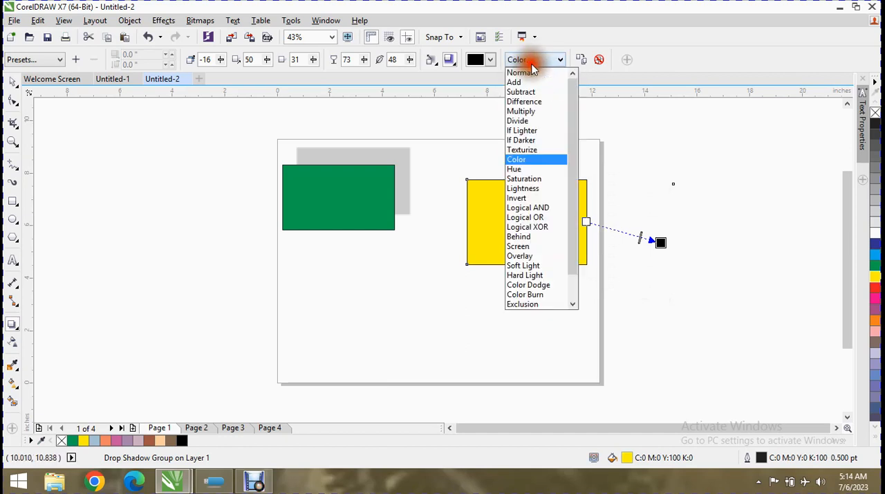
pyautogui.click(534, 199)
pyautogui.click(527, 61)
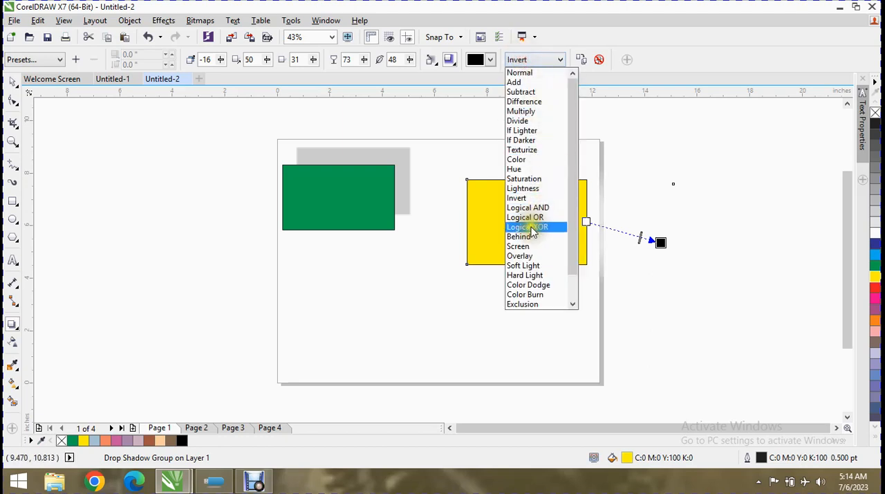
pyautogui.click(533, 226)
pyautogui.click(526, 59)
pyautogui.click(537, 92)
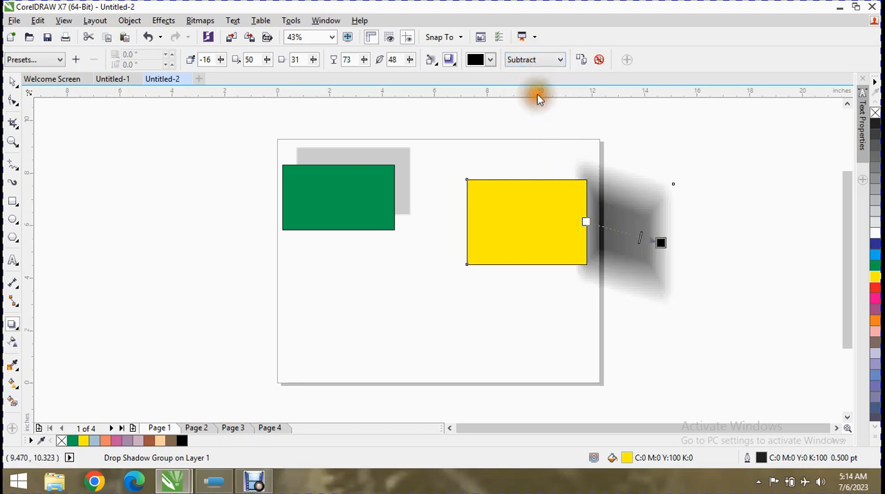
pyautogui.click(579, 60)
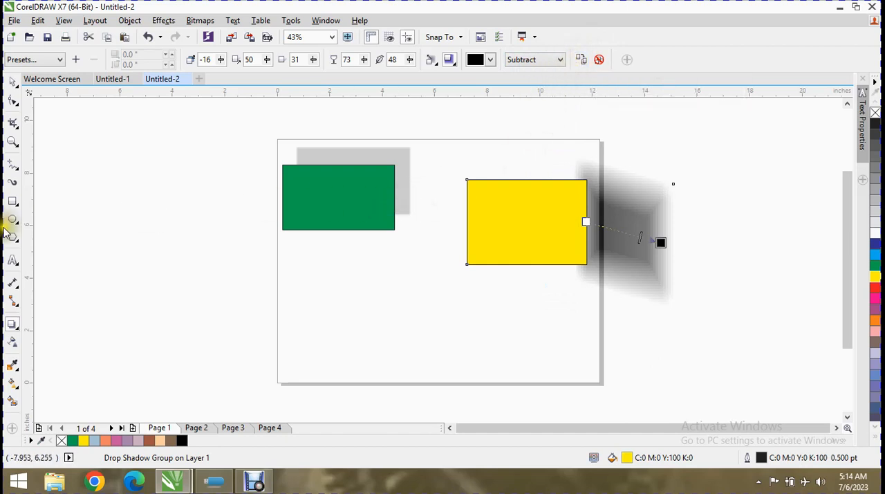
# Draw a rectangle about 3.4 by 2.1 inches beside the page, left of the green rectangle, and fill it yellow
pyautogui.click(14, 200)
pyautogui.moveTo(103, 196); pyautogui.dragTo(193, 251)
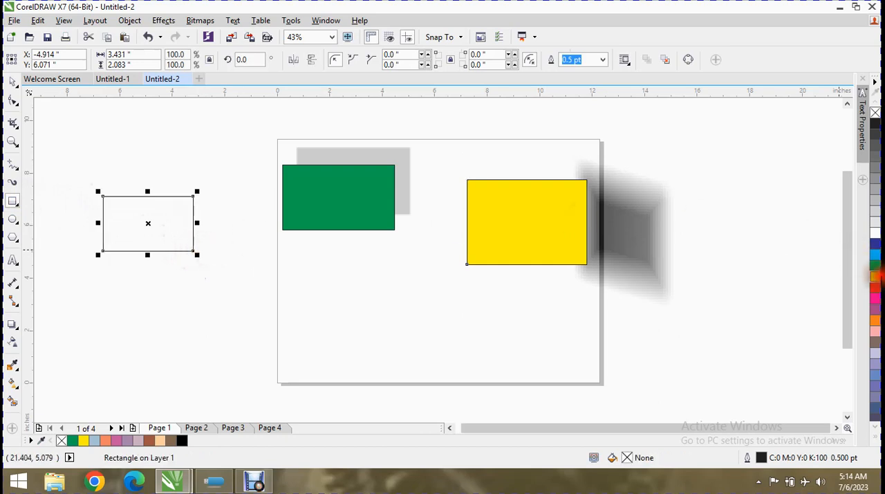
pyautogui.click(874, 275)
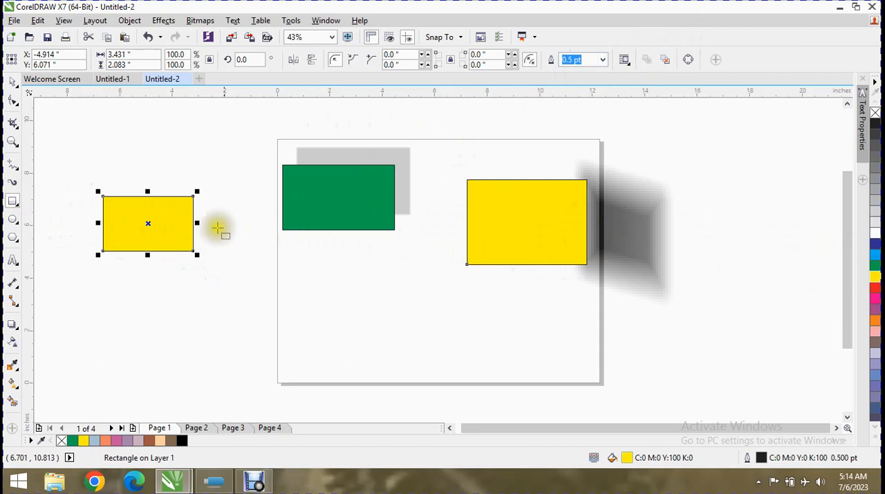
# Copy the large yellow rectangle's drop shadow properties onto the small yellow rectangle, and clear the copied shadow
pyautogui.click(12, 324)
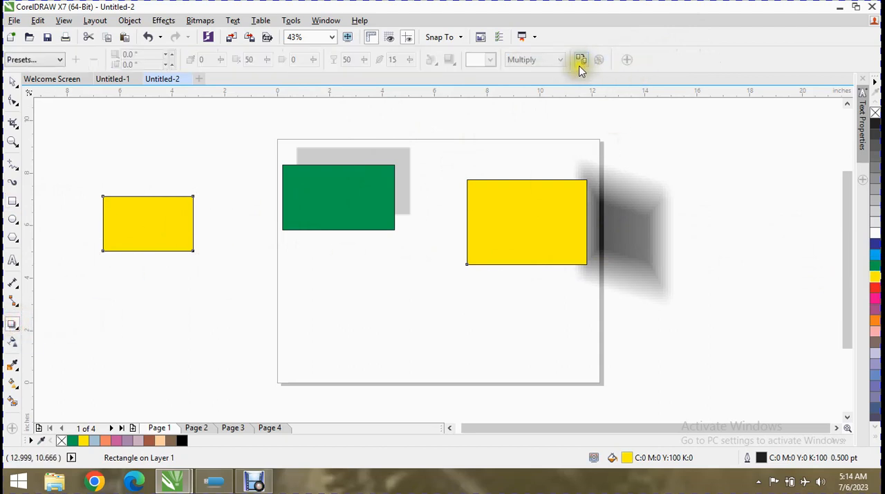
pyautogui.click(163, 219)
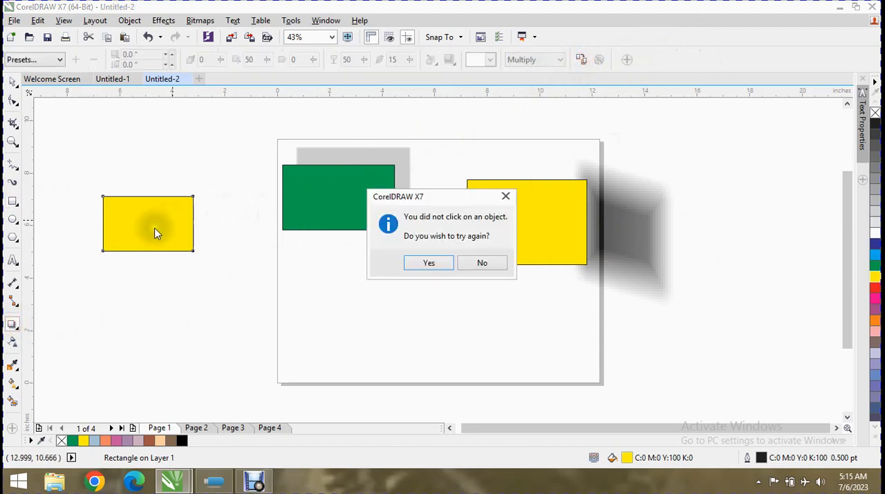
pyautogui.click(474, 258)
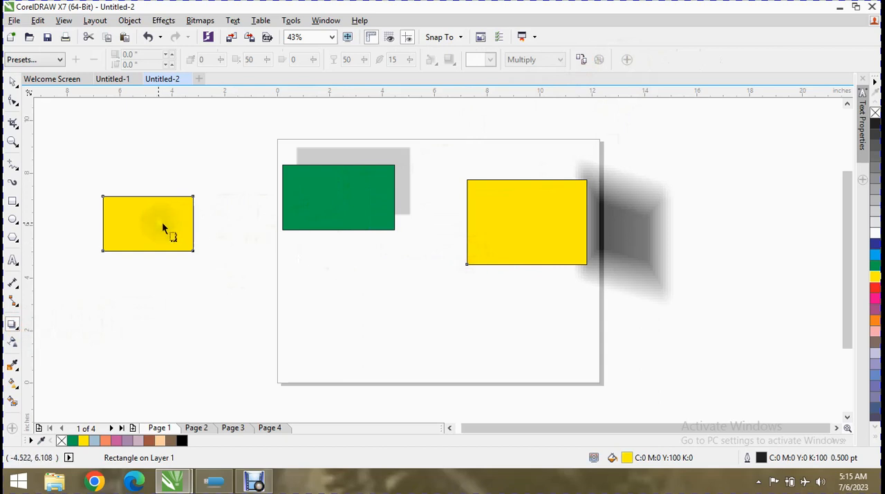
pyautogui.click(582, 60)
pyautogui.click(625, 210)
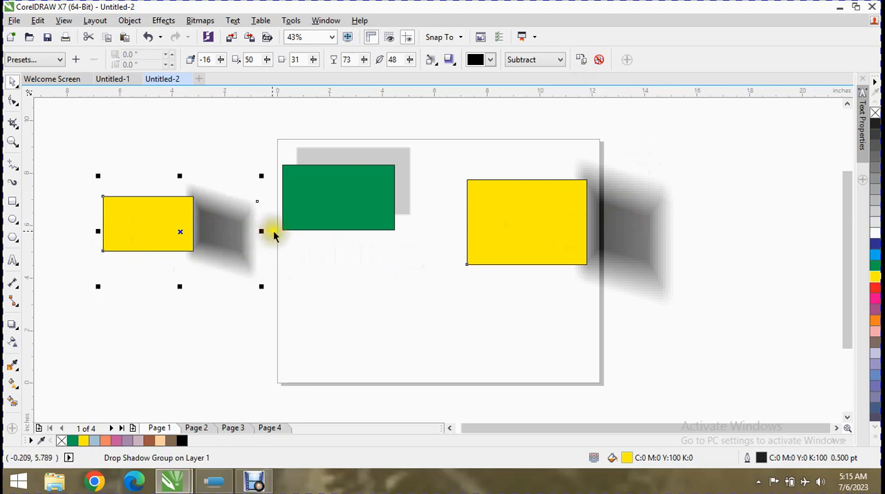
pyautogui.click(600, 60)
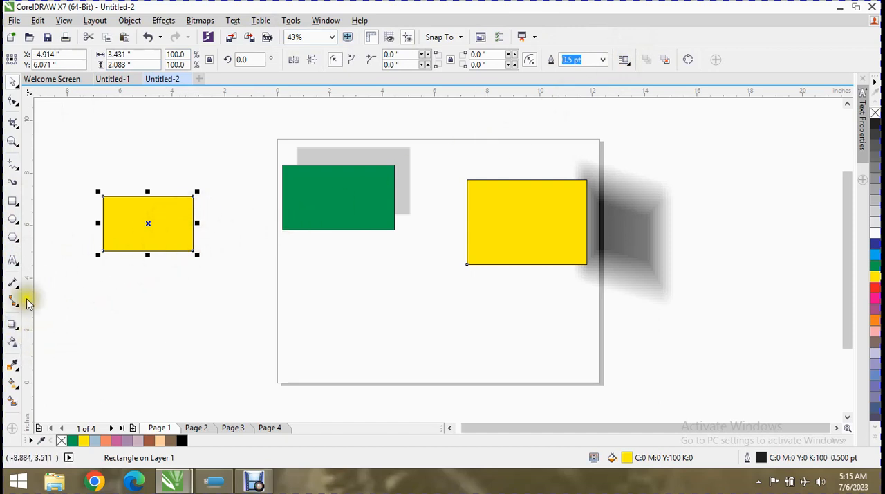
# Copy the large yellow rectangle's shadow onto the small one a second time and remove it again
pyautogui.click(13, 322)
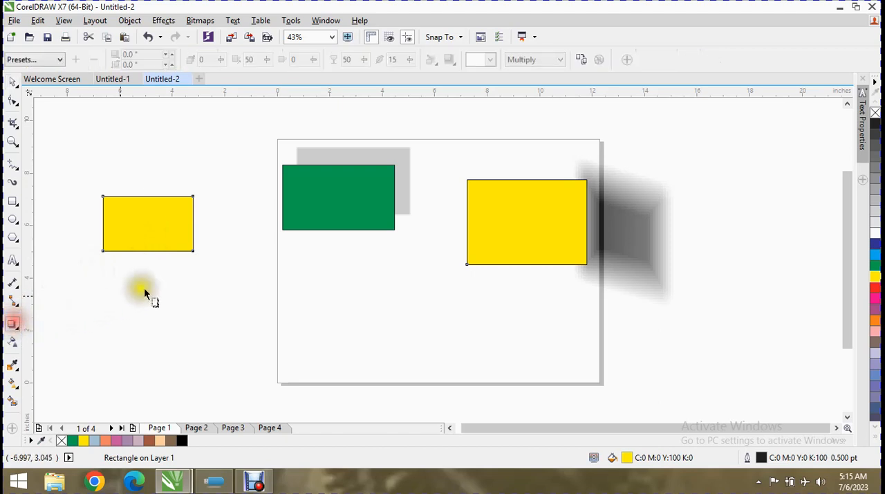
pyautogui.click(581, 59)
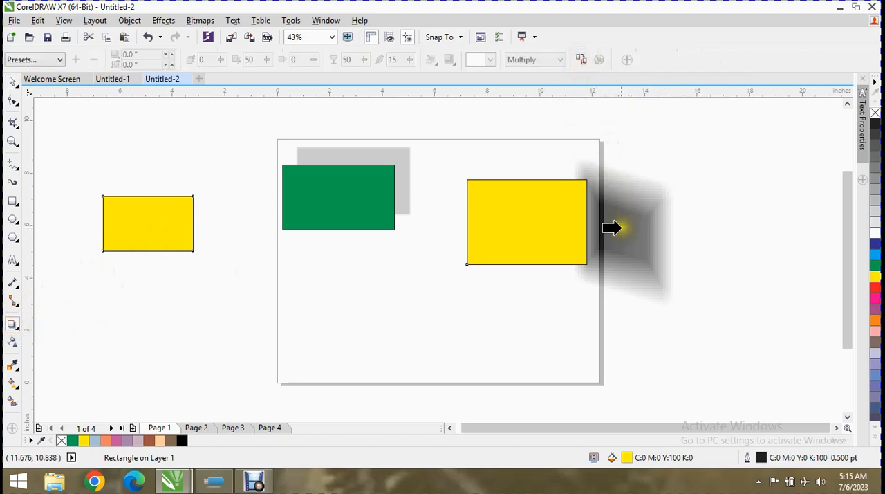
pyautogui.click(637, 231)
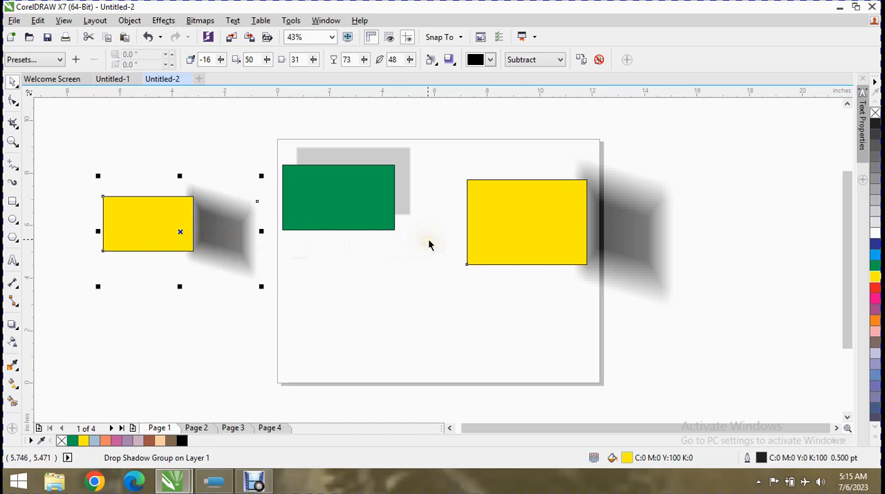
pyautogui.click(599, 61)
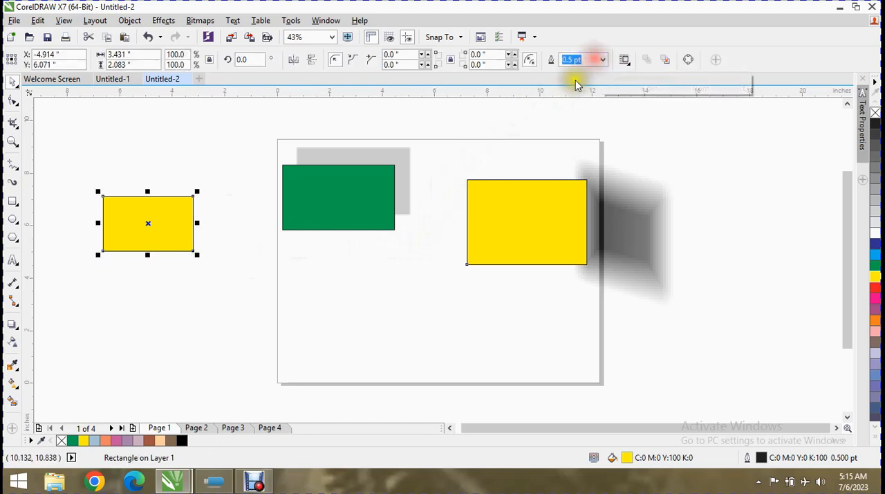
# Draw a rectangle about 5.3 by 3.1 inches overlapping the page's lower left edge and fill it green
pyautogui.click(18, 331)
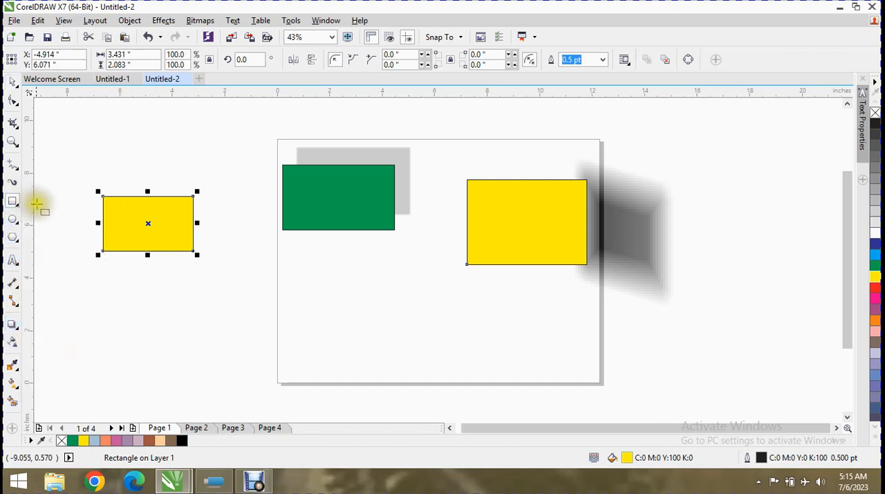
pyautogui.click(13, 201)
pyautogui.moveTo(225, 277); pyautogui.dragTo(364, 359)
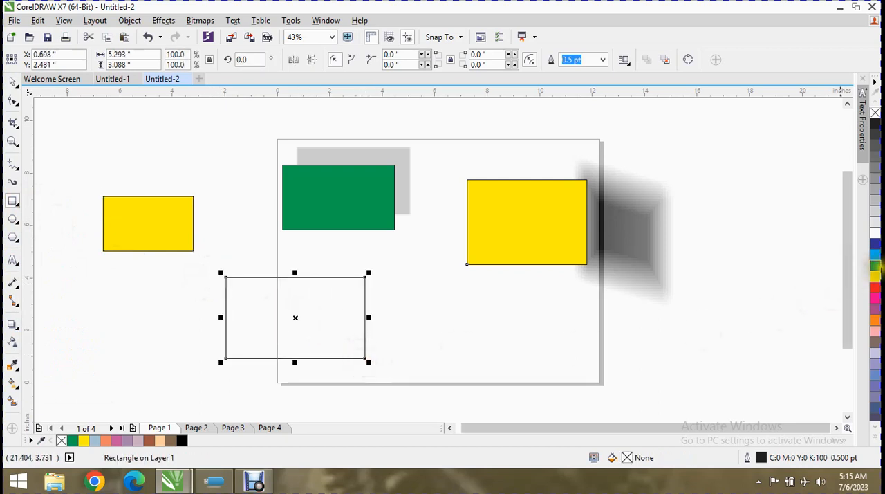
pyautogui.click(875, 266)
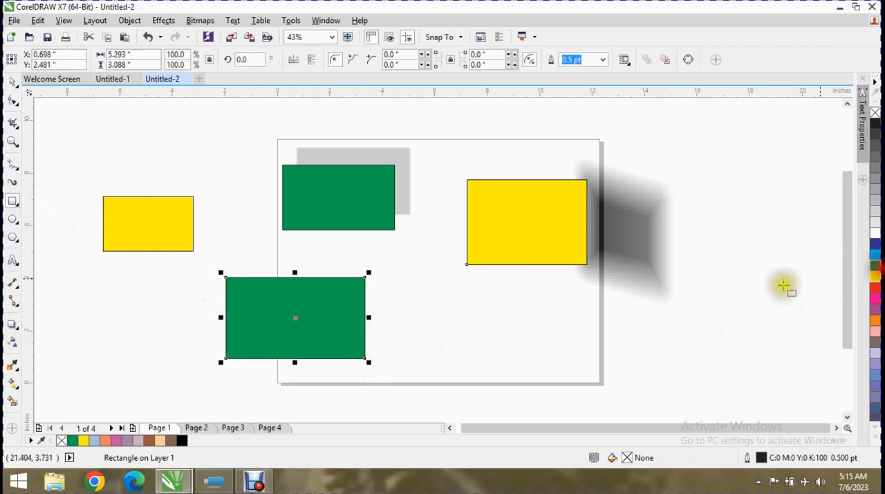
# Apply an inward contour to the lower green rectangle with the Contour tool, at an offset of about 0.15 inches
pyautogui.click(19, 334)
pyautogui.click(61, 339)
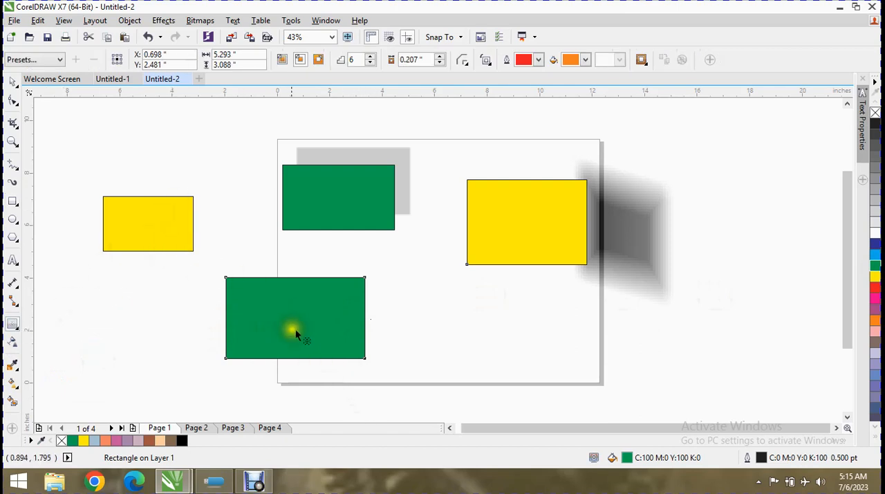
pyautogui.moveTo(291, 321); pyautogui.dragTo(275, 340)
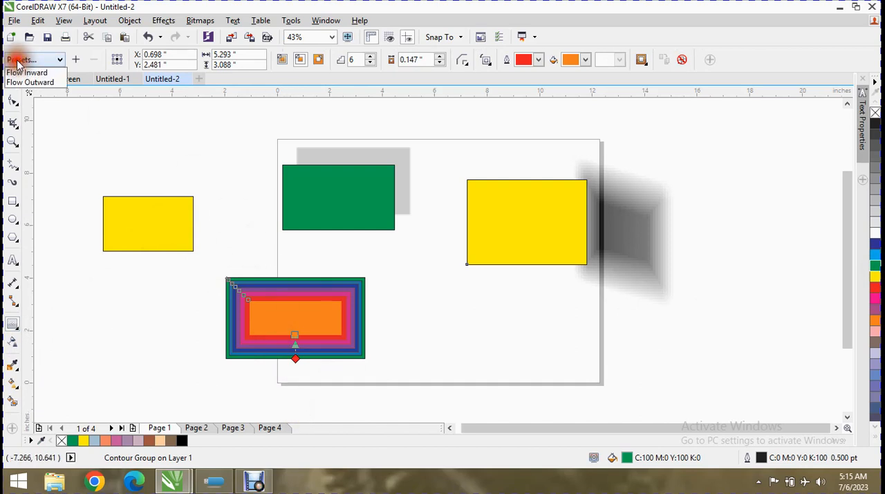
# Apply the Flow Inward and then the Flow Outward contour preset to the lower green rectangle, and open the preset save dialog without saving
pyautogui.click(21, 59)
pyautogui.click(26, 73)
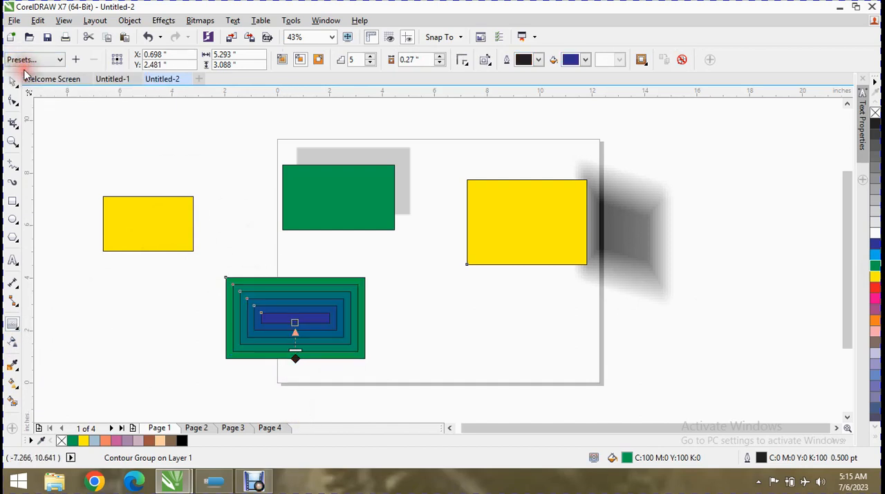
pyautogui.click(38, 59)
pyautogui.click(32, 83)
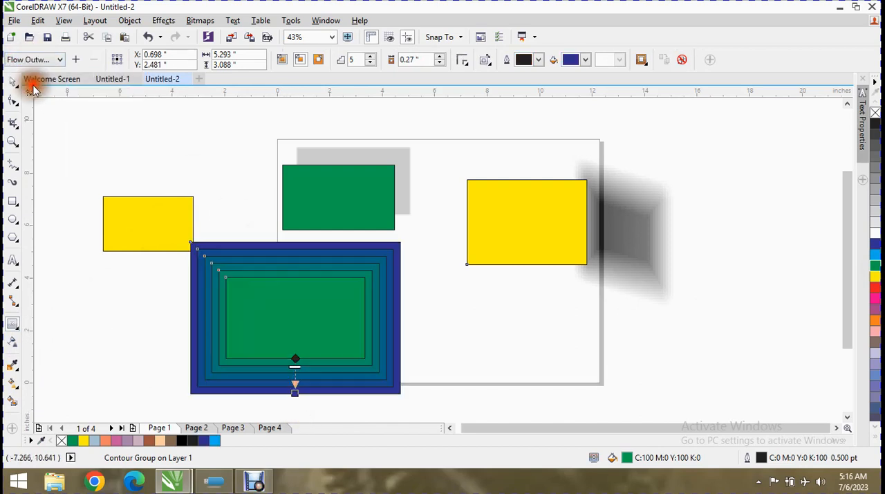
pyautogui.click(76, 59)
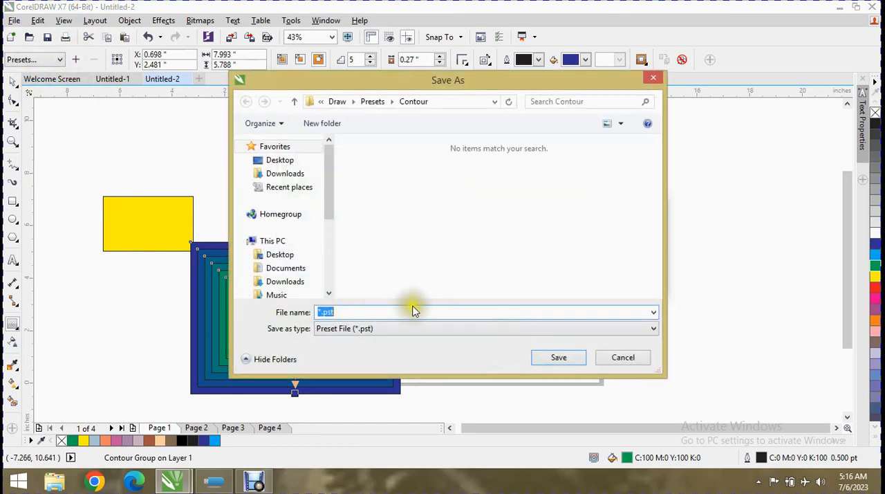
pyautogui.click(626, 358)
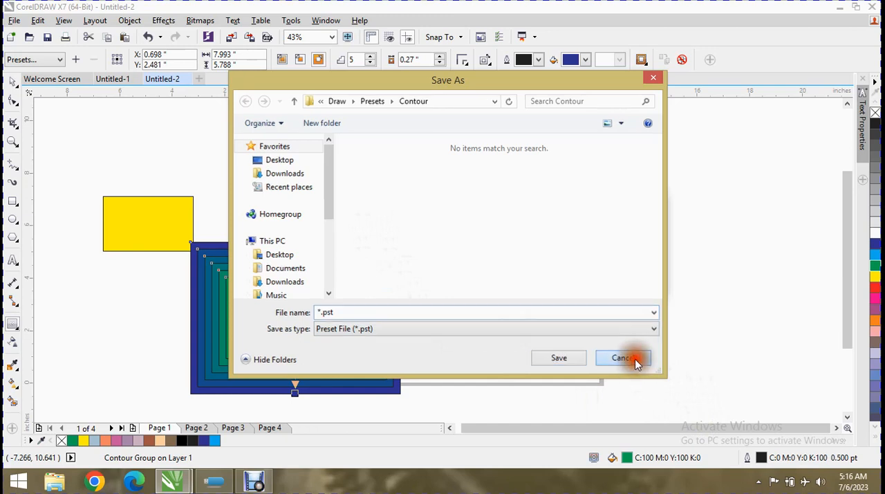
# Set the contour group's object origin to middle-right, bottom-left and finally top-centre, and review its position and size fields
pyautogui.click(121, 54)
pyautogui.click(121, 58)
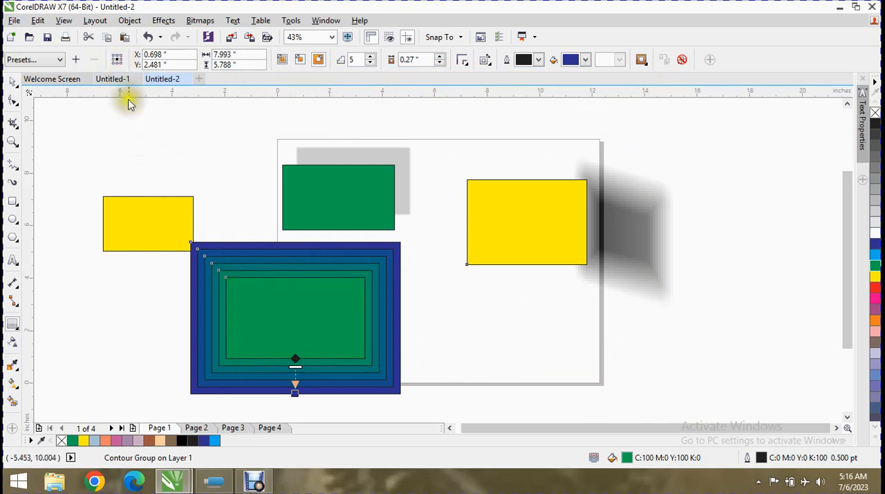
pyautogui.click(116, 64)
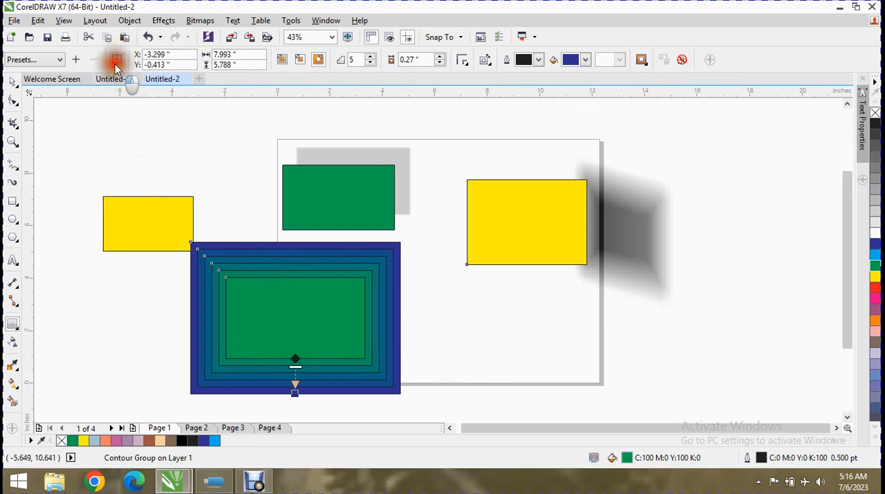
pyautogui.click(119, 62)
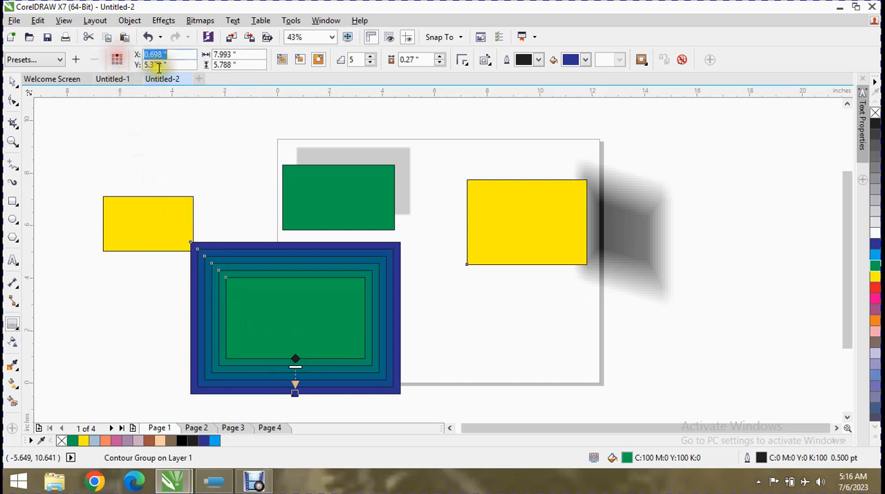
pyautogui.click(126, 64)
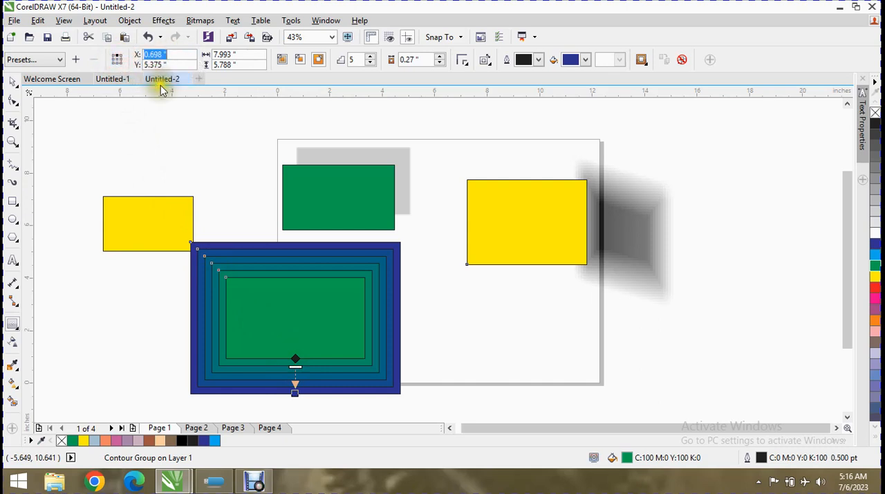
pyautogui.click(138, 66)
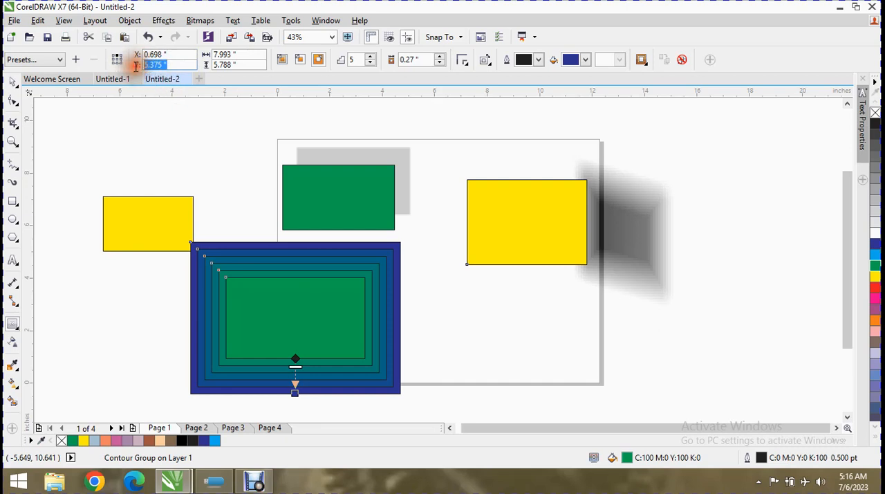
pyautogui.click(222, 55)
pyautogui.click(233, 64)
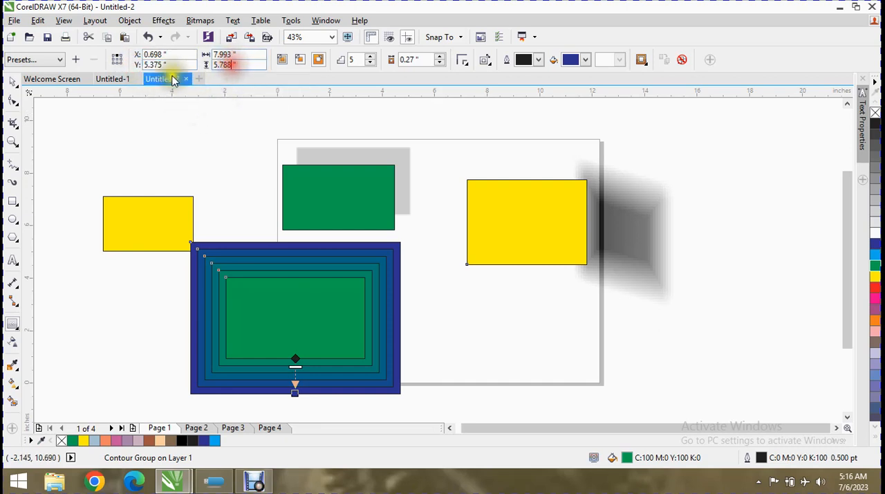
# Try the To Center and Inside contour directions on the lower green rectangle and return to Outside contour
pyautogui.click(282, 61)
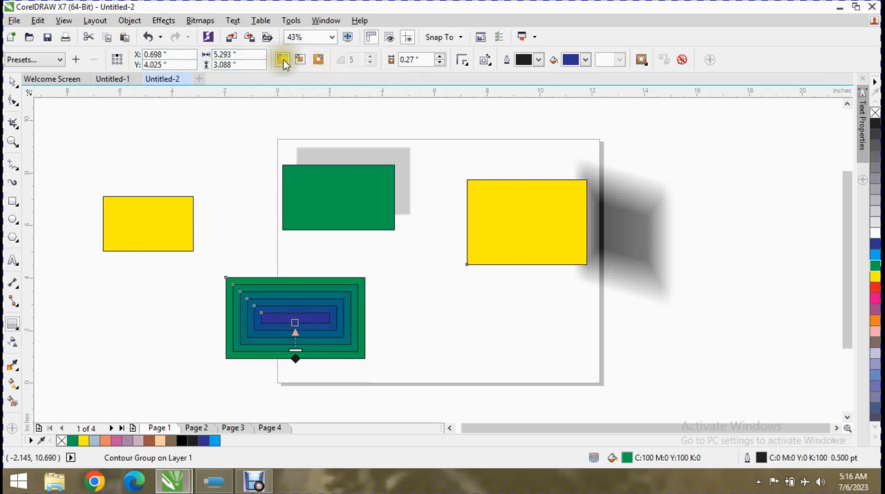
pyautogui.click(298, 60)
pyautogui.click(317, 60)
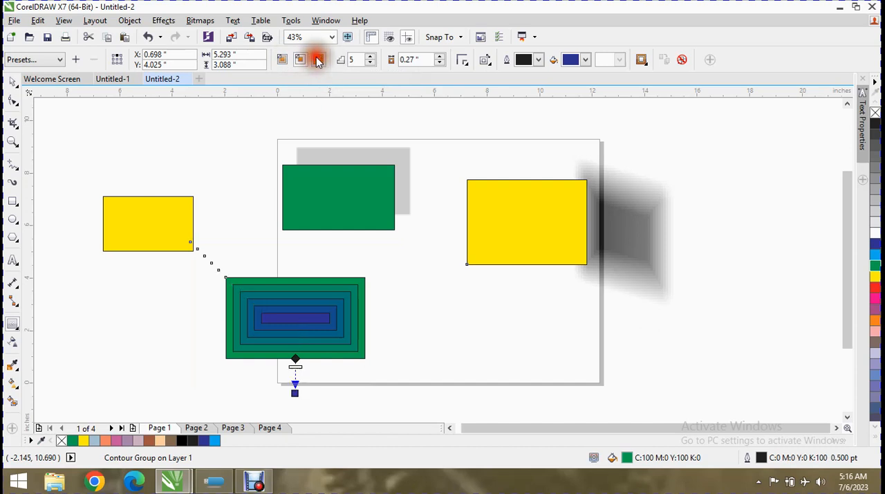
# Increase the number of contour steps on the lower green rectangle to 15
pyautogui.click(371, 56)
pyautogui.click(371, 56)
pyautogui.click(371, 57)
pyautogui.click(370, 57)
pyautogui.click(371, 56)
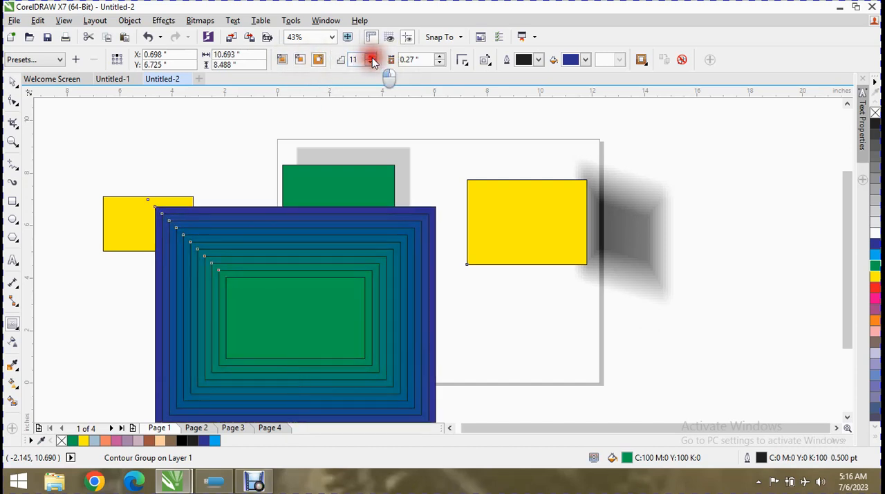
pyautogui.click(371, 57)
pyautogui.click(370, 56)
pyautogui.click(370, 57)
pyautogui.click(370, 57)
pyautogui.click(370, 56)
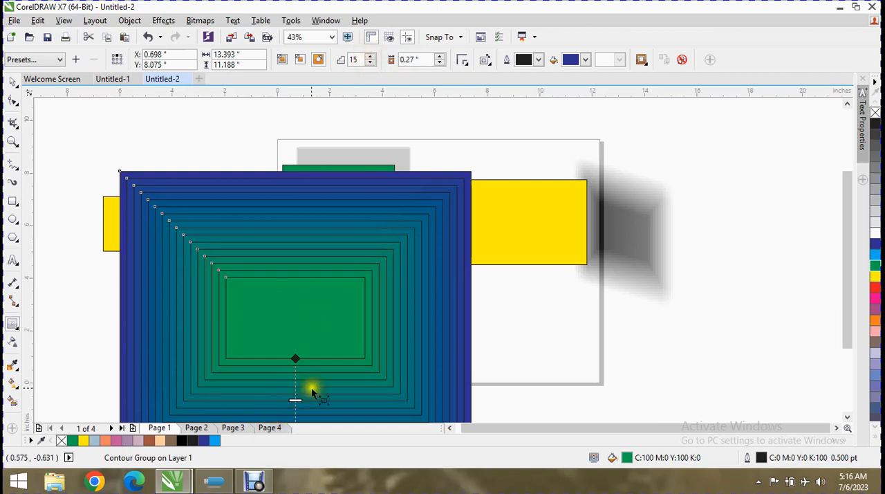
# Increase the number of contour steps on the lower green rectangle to 20
pyautogui.scroll(-2, 378, 278)
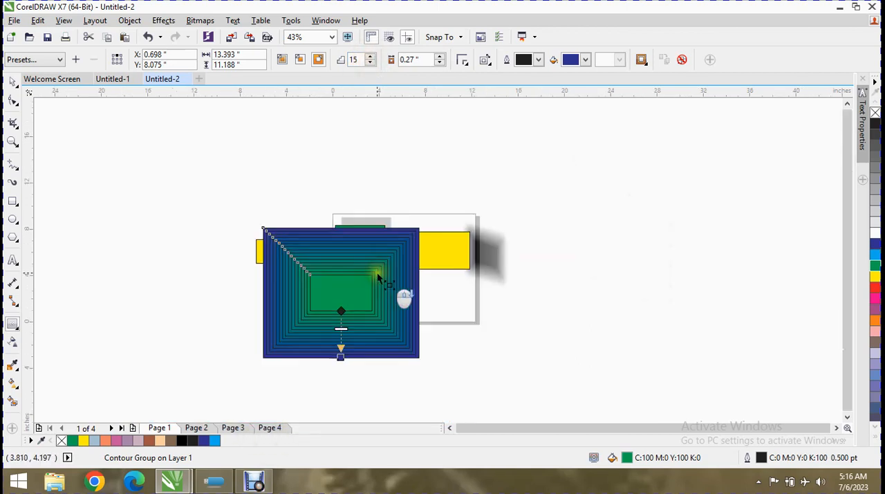
pyautogui.scroll(4, 378, 278)
pyautogui.scroll(-2, 378, 278)
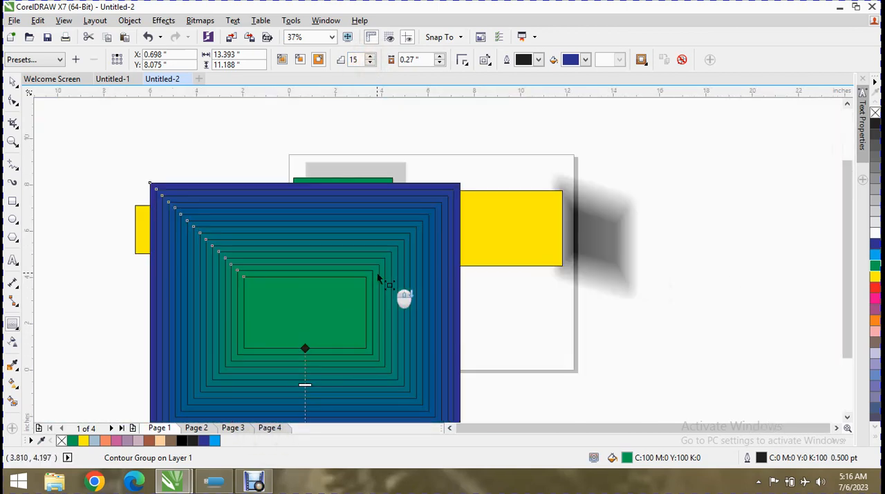
pyautogui.click(369, 57)
pyautogui.click(370, 57)
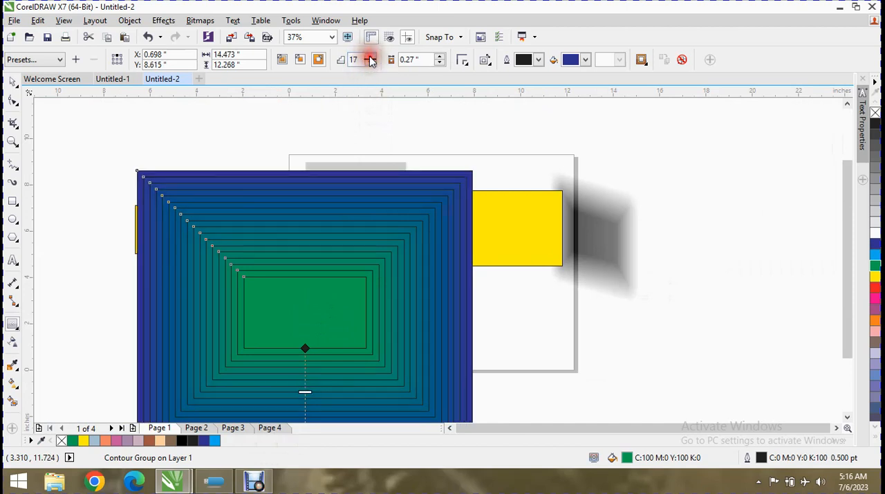
pyautogui.click(369, 58)
pyautogui.click(370, 57)
pyautogui.click(370, 57)
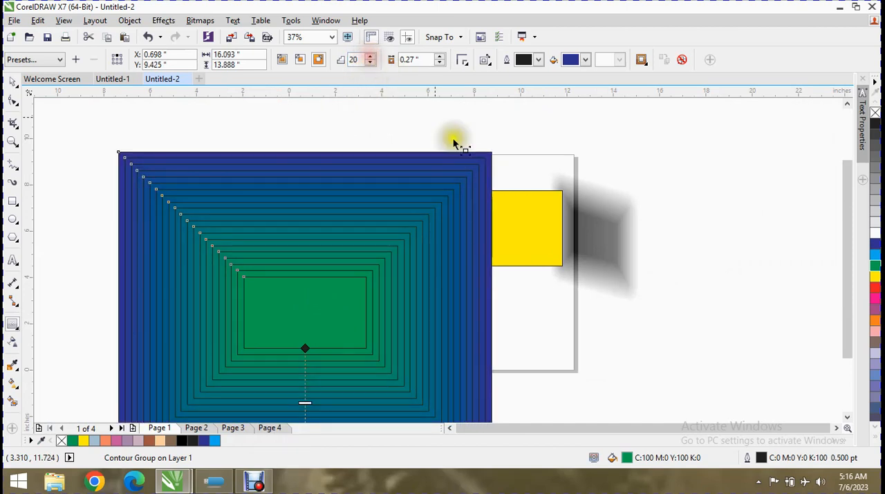
# Try the Round and Bevel contour corners on the green rectangle's contour and return to Mitered corners
pyautogui.click(467, 68)
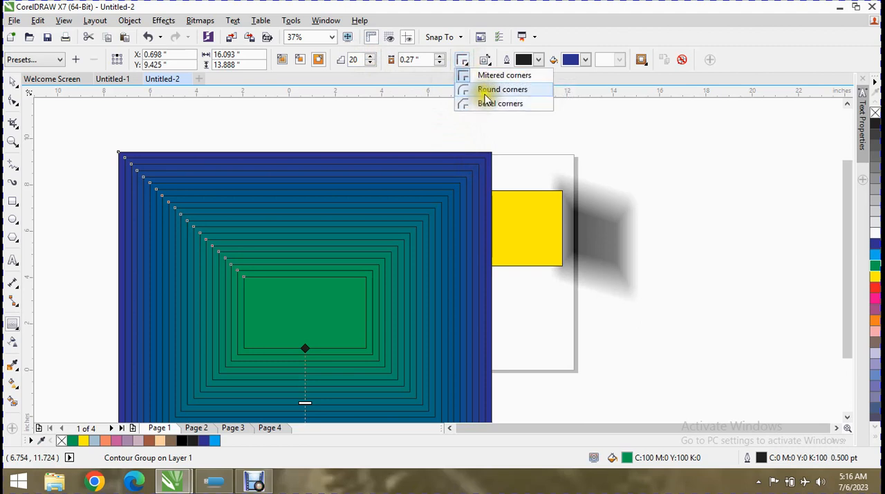
pyautogui.click(484, 88)
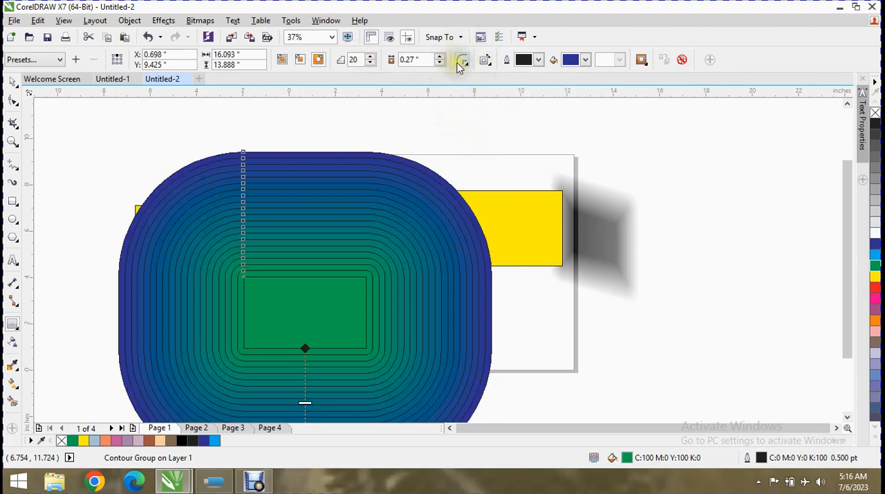
pyautogui.click(461, 62)
pyautogui.click(486, 104)
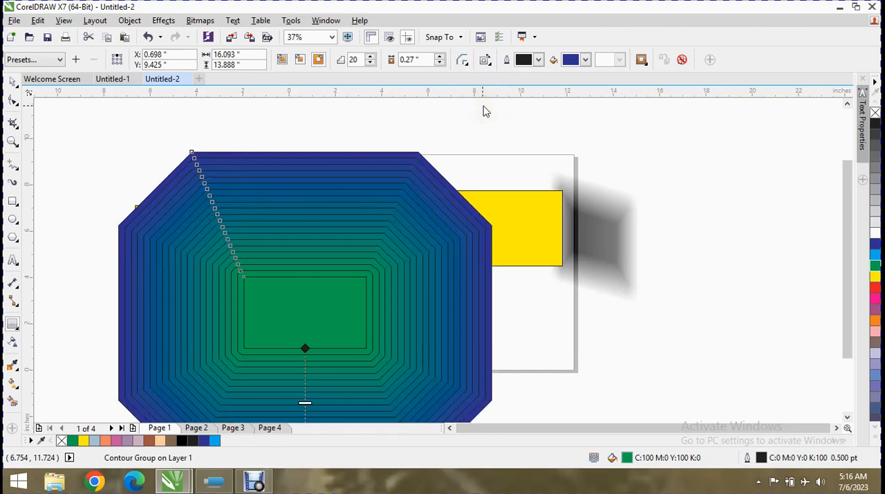
pyautogui.click(461, 61)
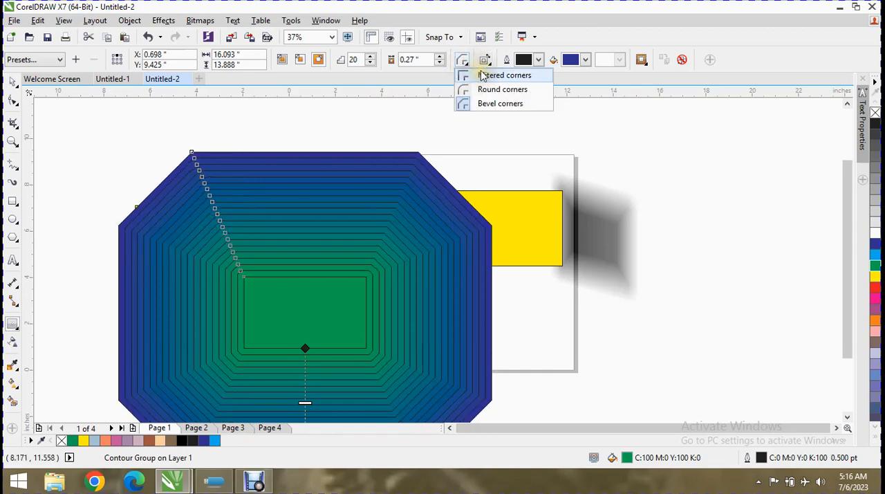
pyautogui.click(484, 75)
# Compare clockwise, counterclockwise and linear contour colors on the green rectangle's contour, ending on Clockwise Contour Colors
pyautogui.click(484, 61)
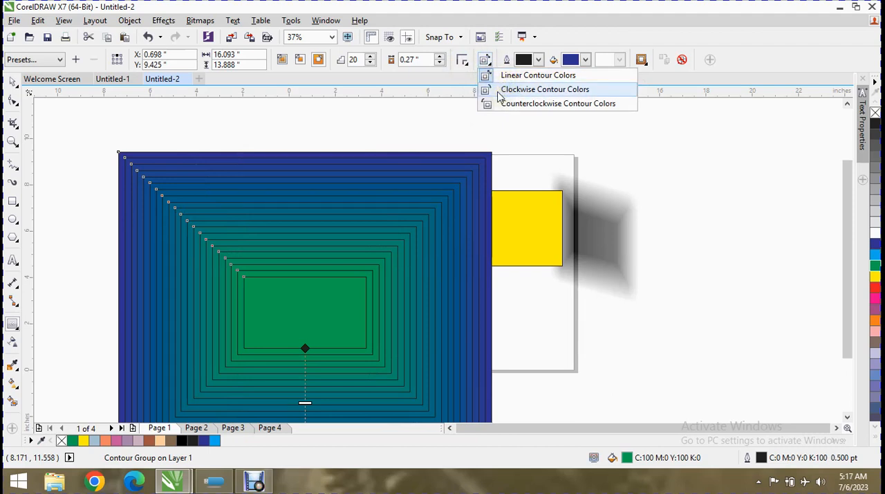
pyautogui.click(499, 91)
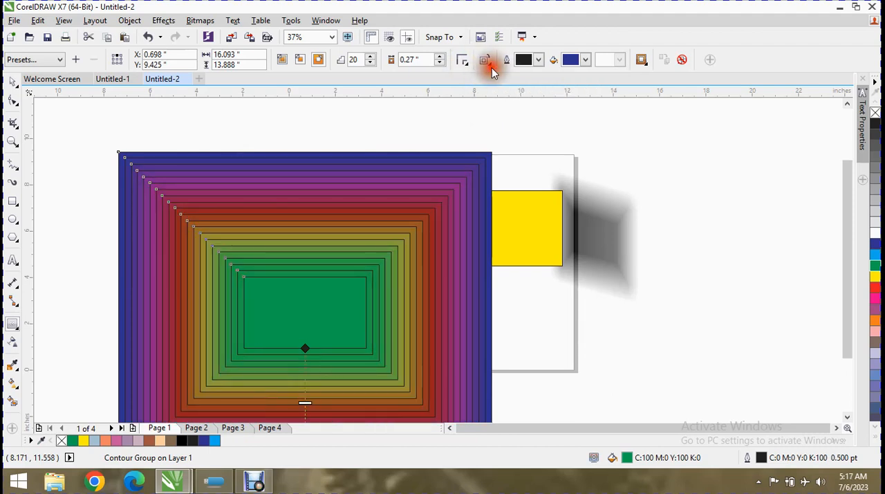
pyautogui.click(484, 60)
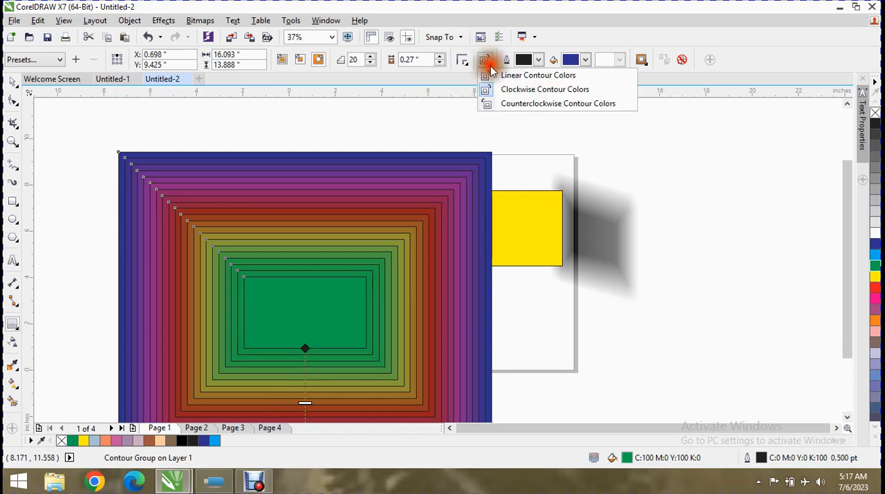
pyautogui.click(504, 104)
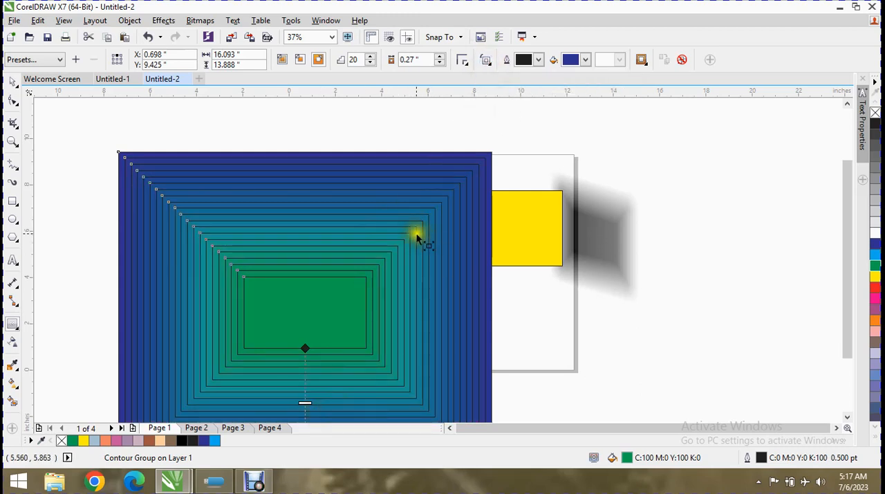
pyautogui.click(484, 61)
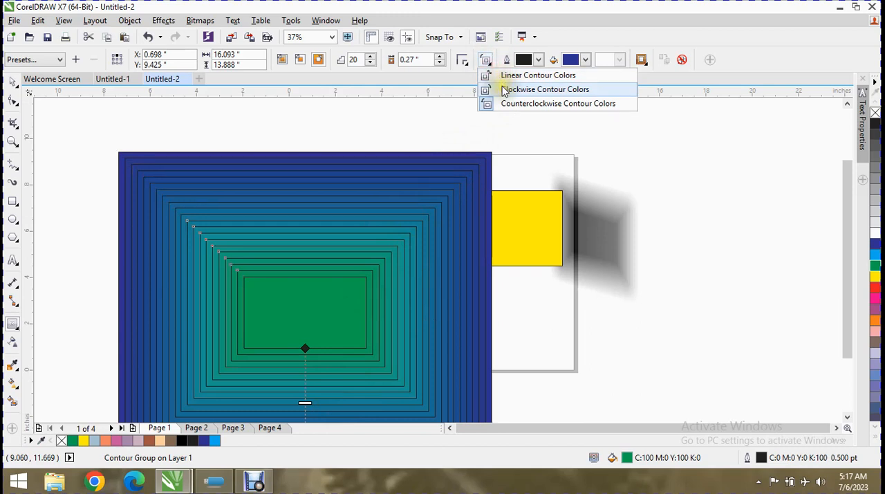
pyautogui.click(503, 91)
pyautogui.click(484, 61)
pyautogui.click(504, 75)
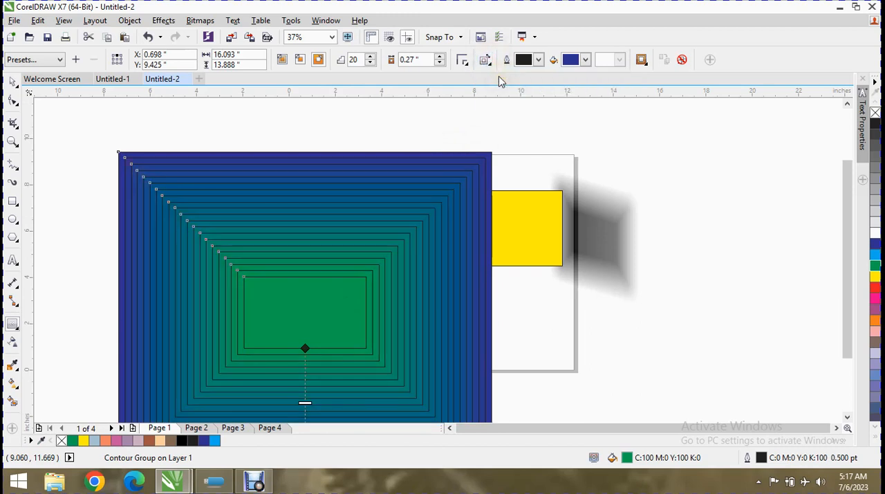
pyautogui.click(484, 61)
pyautogui.click(505, 91)
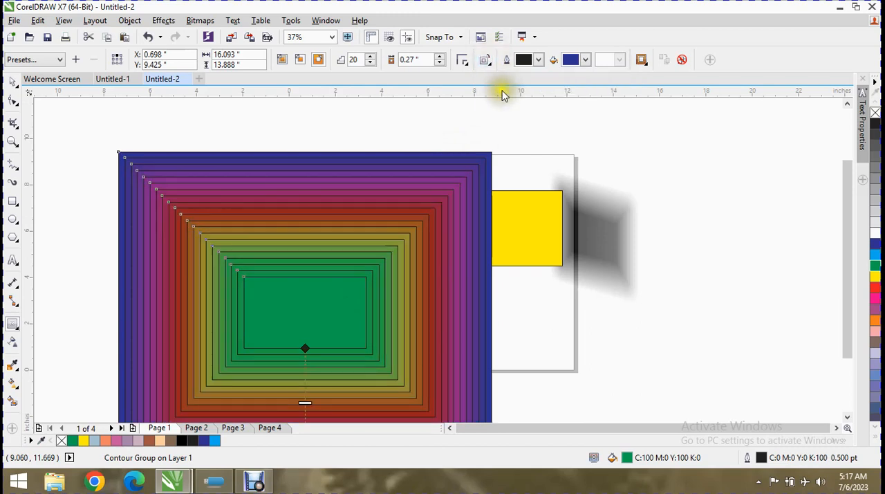
# Change the contour's outline color to yellow and finally to a muted grey-olive
pyautogui.click(538, 59)
pyautogui.click(540, 96)
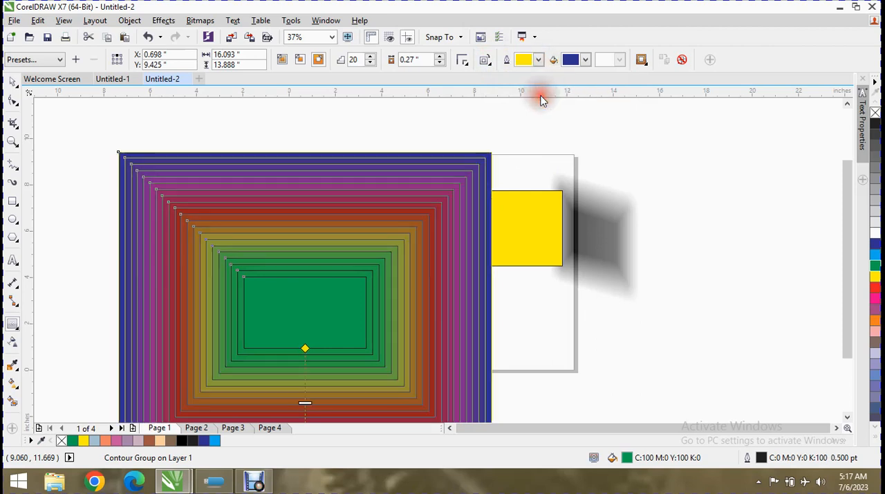
pyautogui.click(542, 60)
pyautogui.scroll(-2, 567, 132)
pyautogui.click(568, 132)
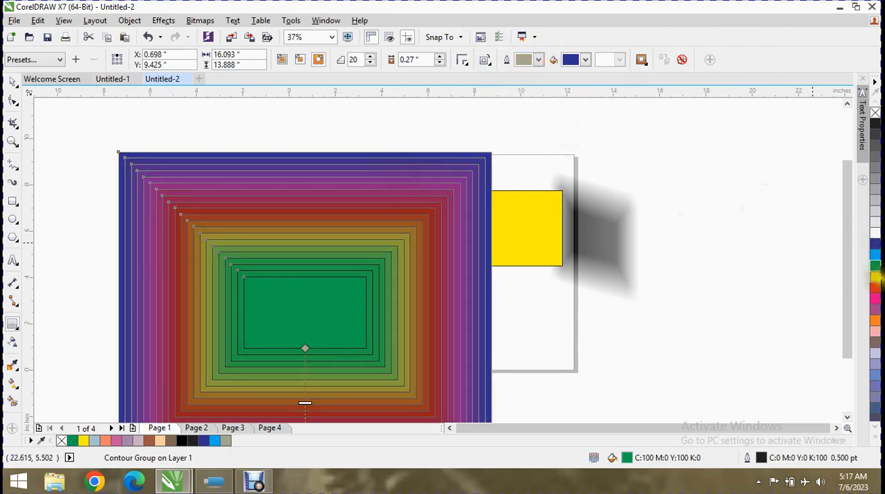
# Fill the contour group's inner rectangle with 10% black and finally with yellow
pyautogui.click(875, 275)
pyautogui.click(875, 224)
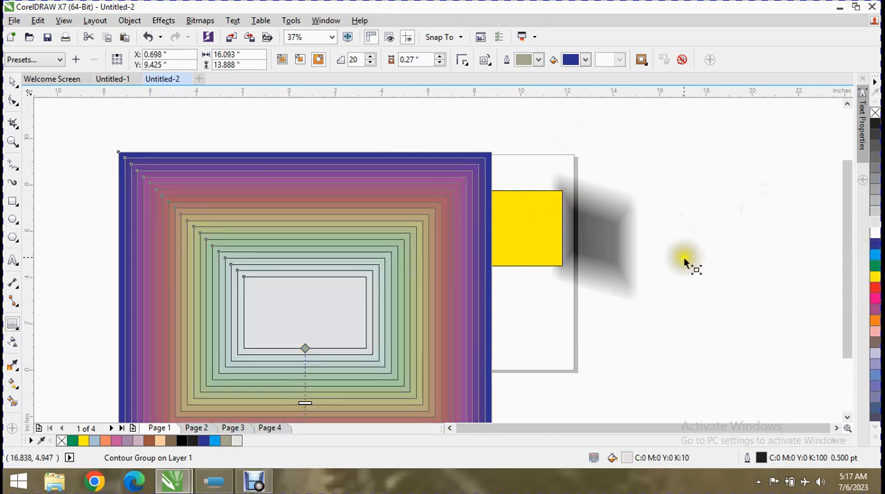
pyautogui.click(874, 279)
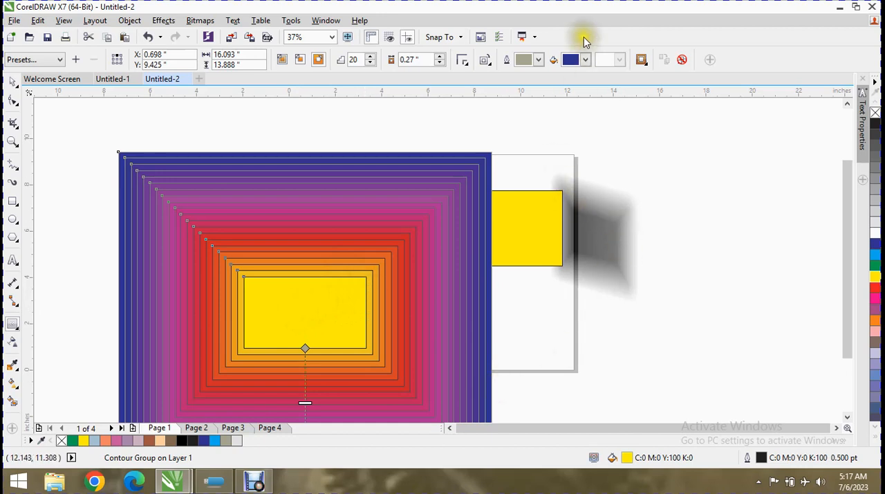
# Try red and pale yellow as the contour's end fill color and settle on magenta-purple
pyautogui.click(584, 59)
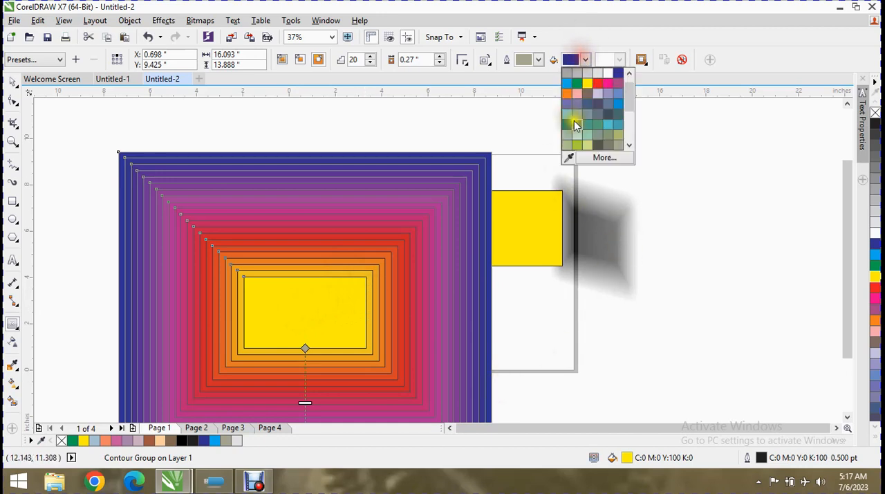
pyautogui.click(597, 83)
pyautogui.click(588, 60)
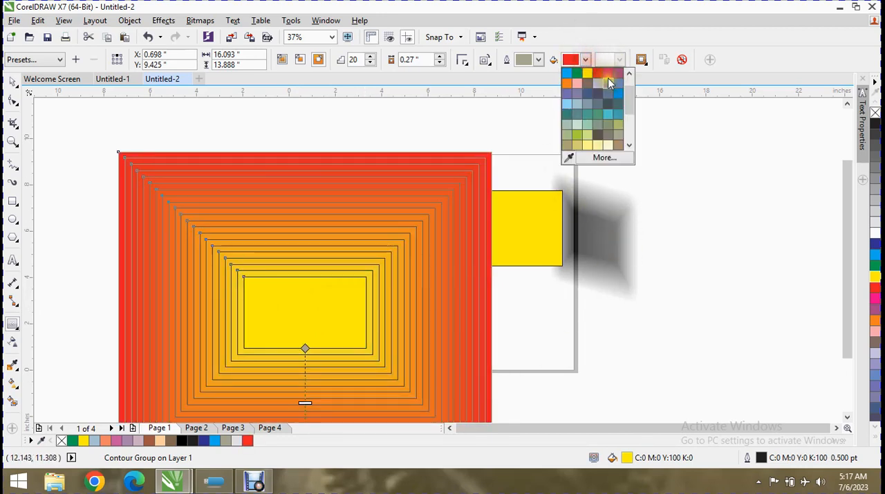
pyautogui.click(596, 147)
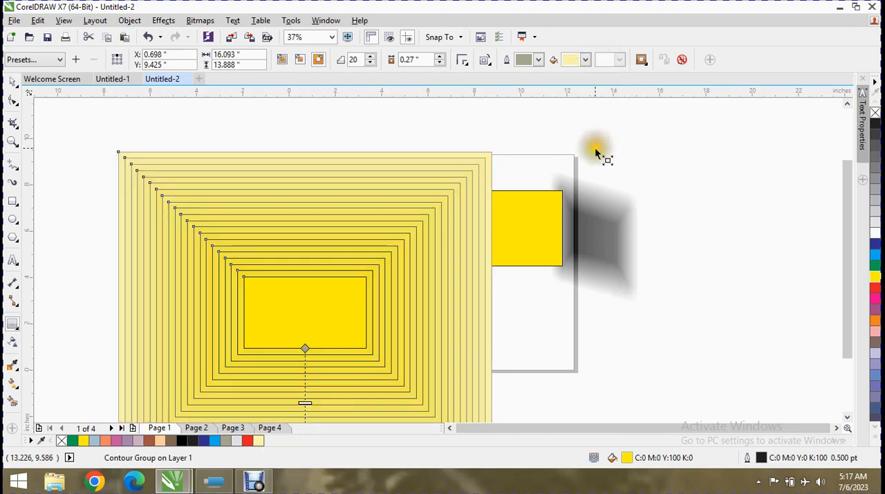
pyautogui.click(585, 60)
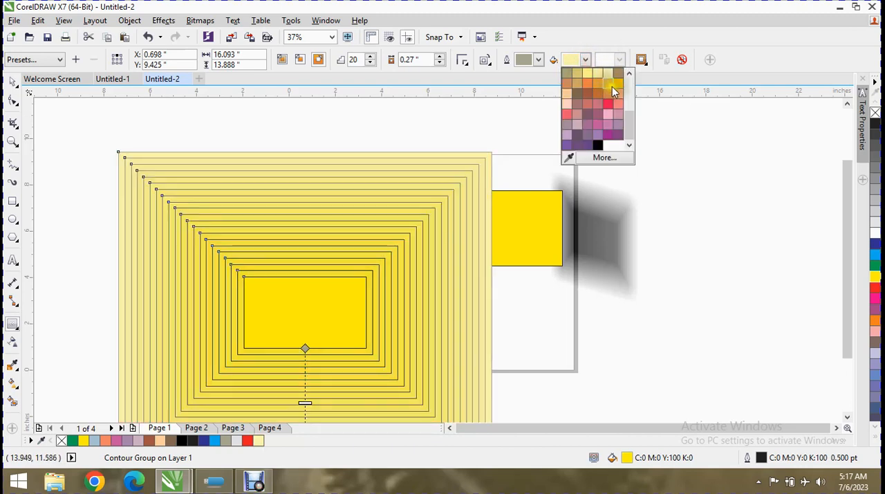
pyautogui.click(610, 138)
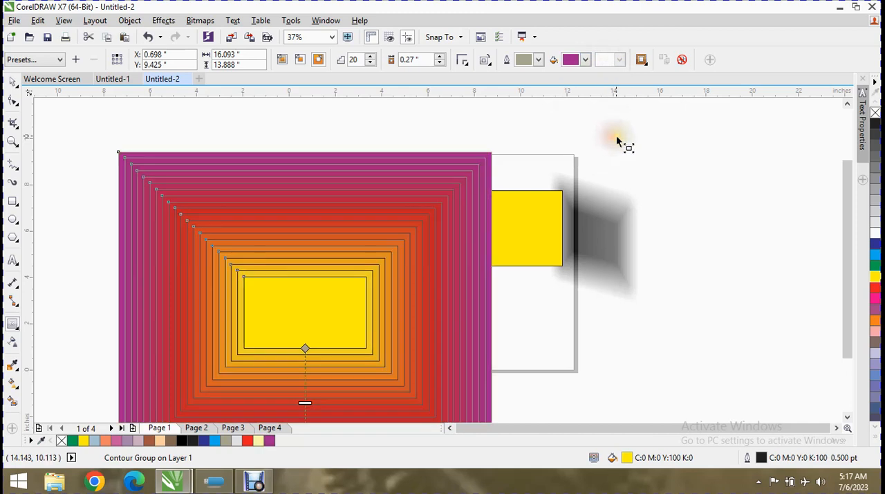
# Unlink the contour's object and color acceleration, raise the object acceleration moderately and set the color acceleration near its maximum
pyautogui.click(641, 60)
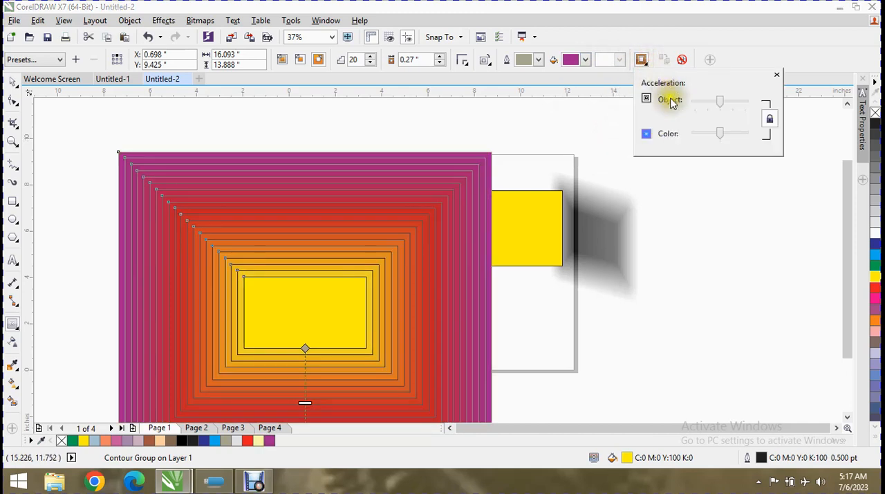
pyautogui.click(766, 120)
pyautogui.moveTo(722, 101)
pyautogui.mouseDown()
pyautogui.moveTo(738, 97)
pyautogui.moveTo(727, 99)
pyautogui.moveTo(746, 106)
pyautogui.moveTo(714, 107)
pyautogui.moveTo(732, 103)
pyautogui.mouseUp()
pyautogui.click(770, 118)
pyautogui.click(774, 118)
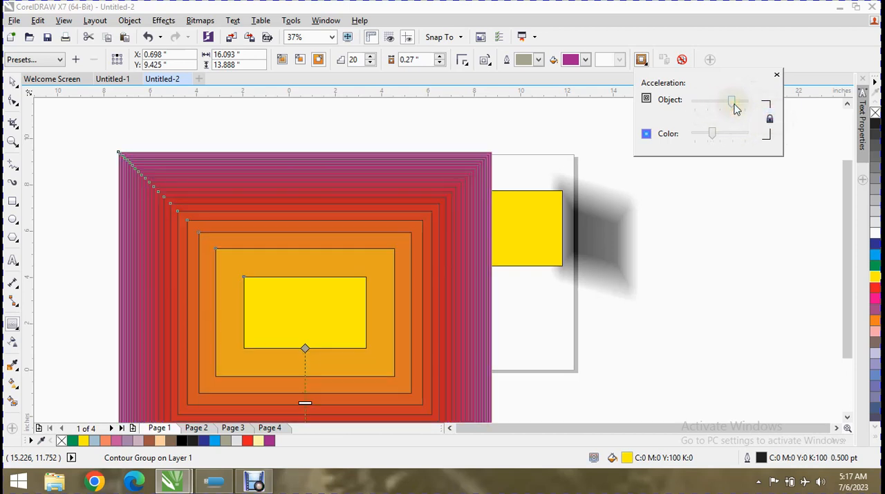
pyautogui.moveTo(727, 136); pyautogui.dragTo(745, 133)
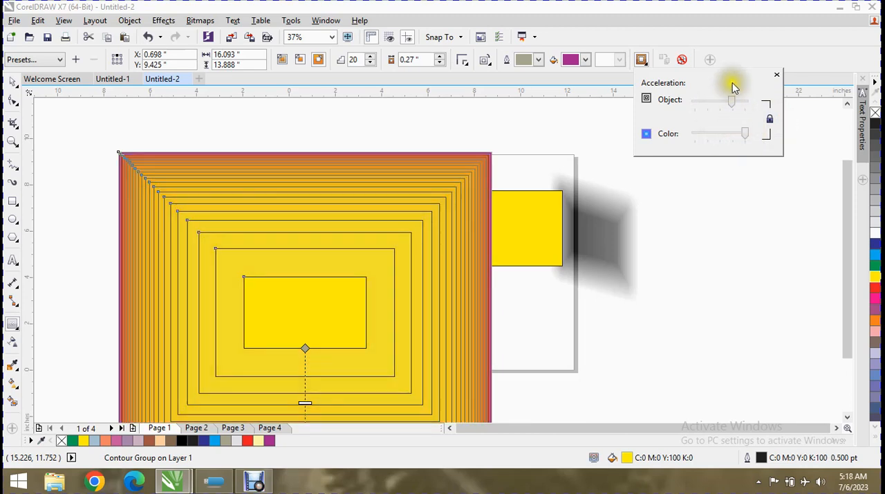
pyautogui.click(586, 130)
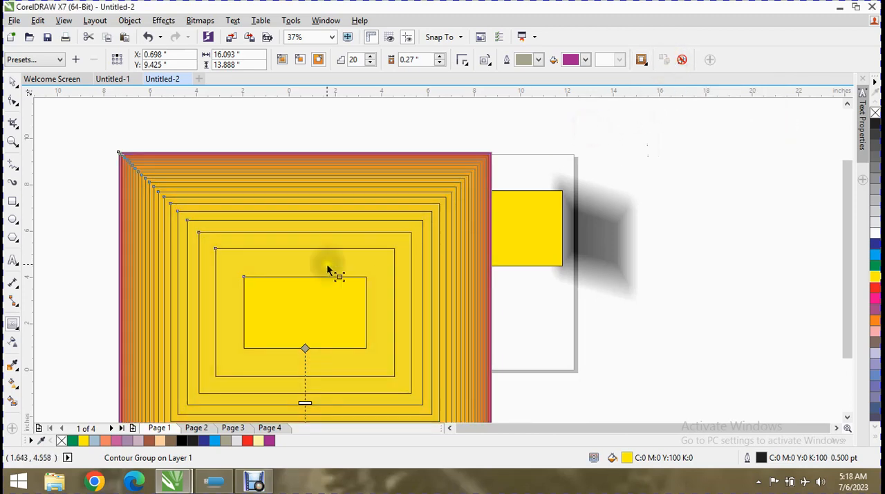
# Draw a rectangle about 7.4 by 4.2 inches beyond the grey drop shadow and fill it with purple (C20 M80 Y0 K20)
pyautogui.click(13, 203)
pyautogui.click(61, 199)
pyautogui.moveTo(647, 178); pyautogui.dragTo(820, 274)
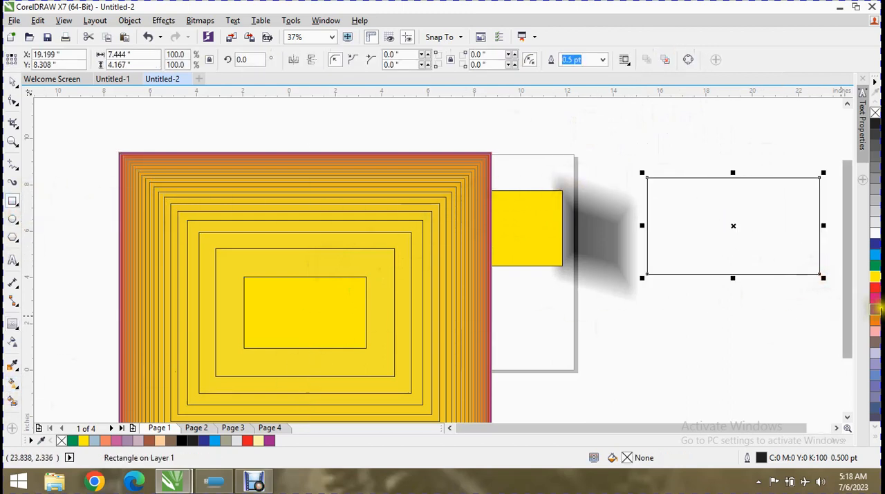
pyautogui.click(875, 307)
# Copy the yellow contour group's contour properties onto the purple rectangle and clear the copied contour from it
pyautogui.click(11, 323)
pyautogui.click(666, 60)
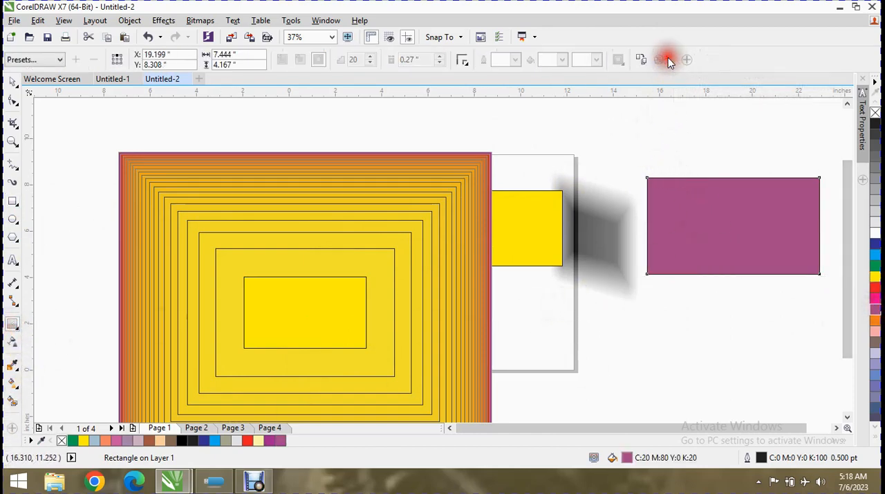
pyautogui.click(384, 278)
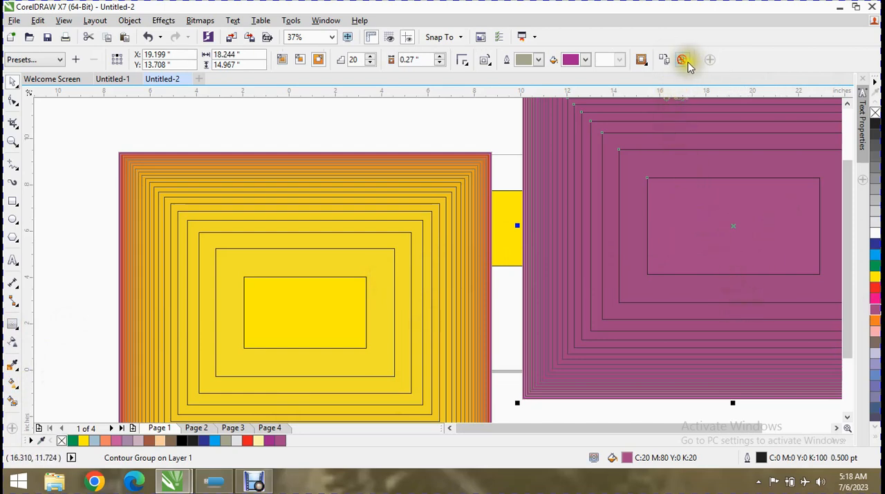
pyautogui.click(683, 60)
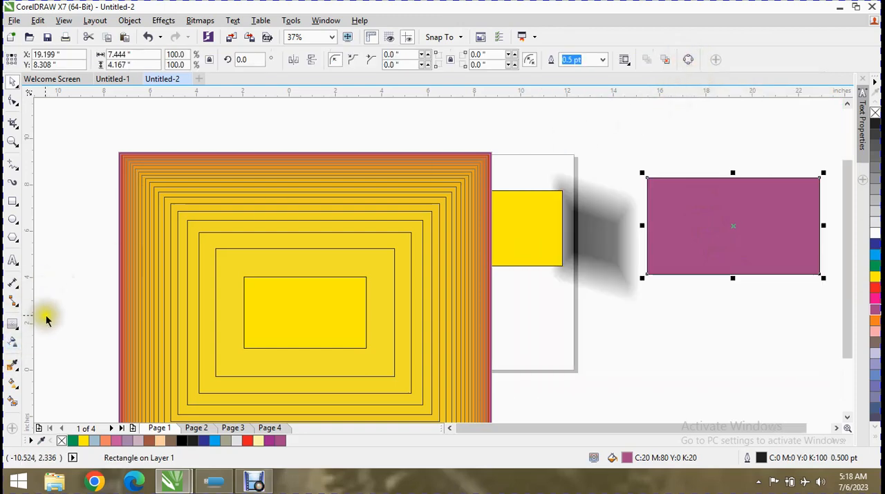
pyautogui.click(15, 324)
pyautogui.click(21, 327)
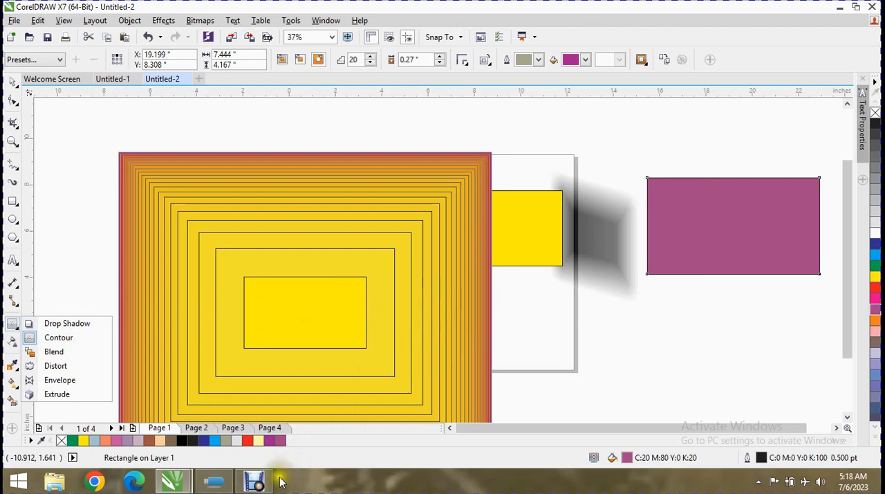
pyautogui.click(256, 482)
pyautogui.click(256, 482)
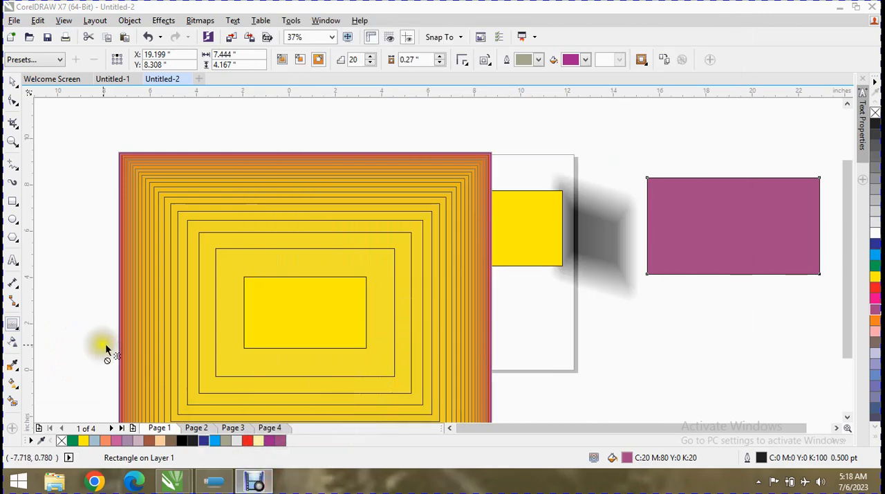
pyautogui.click(17, 329)
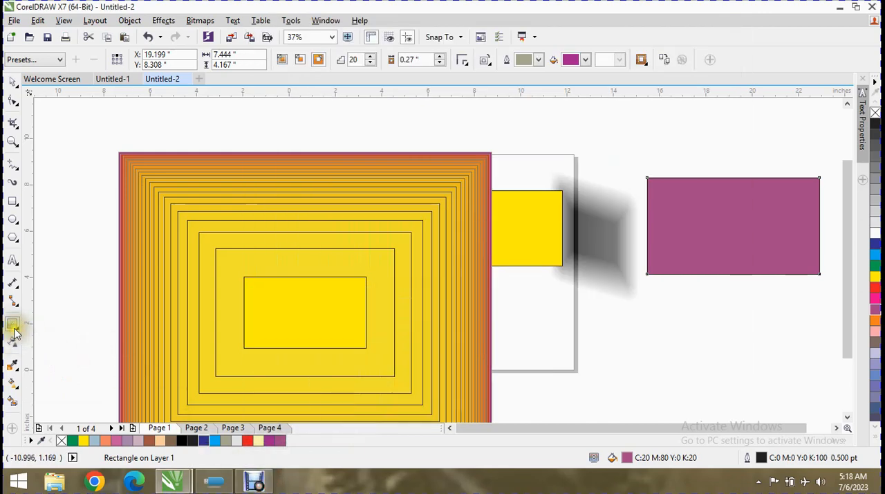
# Delete the yellow contour group, the yellow rectangle with its drop shadow and the purple rectangle
pyautogui.click(16, 332)
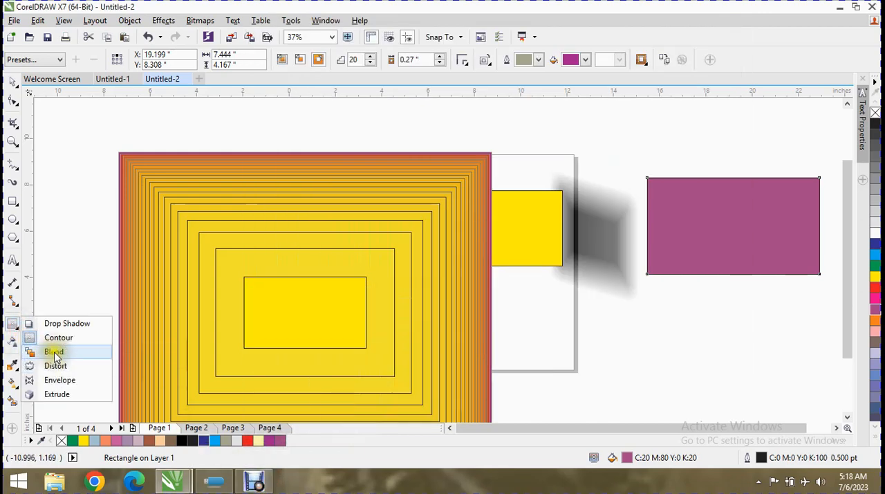
pyautogui.click(297, 305)
pyautogui.click(12, 78)
pyautogui.click(253, 246)
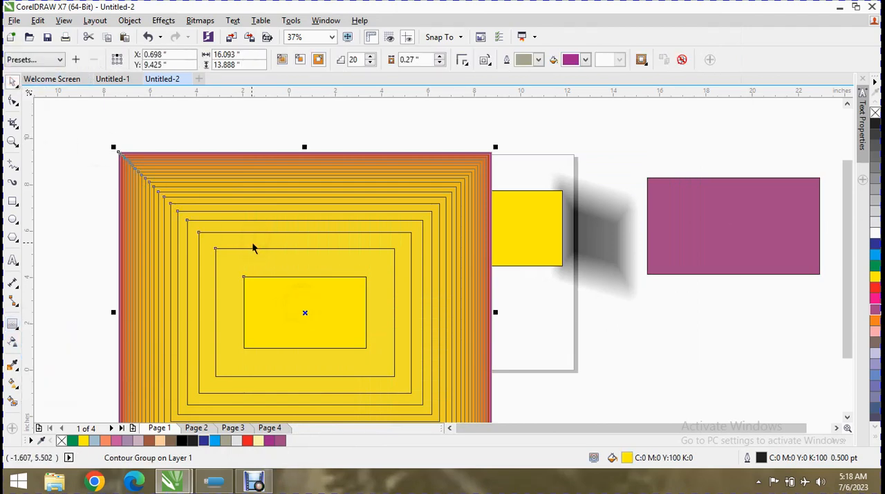
pyautogui.press('Delete')
pyautogui.click(296, 256)
pyautogui.click(326, 227)
pyautogui.press('Delete')
pyautogui.click(566, 252)
pyautogui.press('Delete')
pyautogui.click(682, 236)
pyautogui.press('Delete')
pyautogui.click(164, 244)
pyautogui.press('Delete')
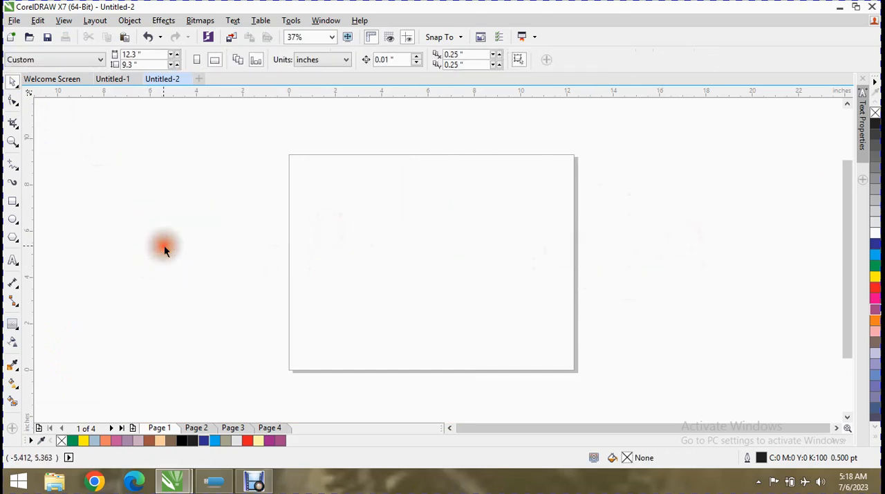
# Draw a rectangle about 8.6 by 4.2 inches across the page's upper-left corner and fill it with cyan blue (C100 M0 Y0 K0)
pyautogui.click(12, 201)
pyautogui.moveTo(243, 143)
pyautogui.mouseDown()
pyautogui.moveTo(275, 178)
pyautogui.moveTo(441, 240)
pyautogui.mouseUp()
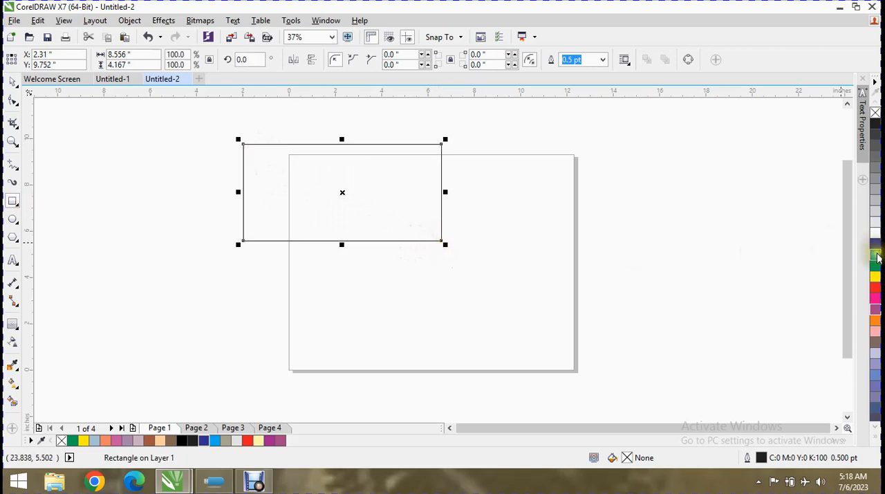
pyautogui.click(876, 256)
# Try to start a blend from the blue rectangle without a second object
pyautogui.click(20, 329)
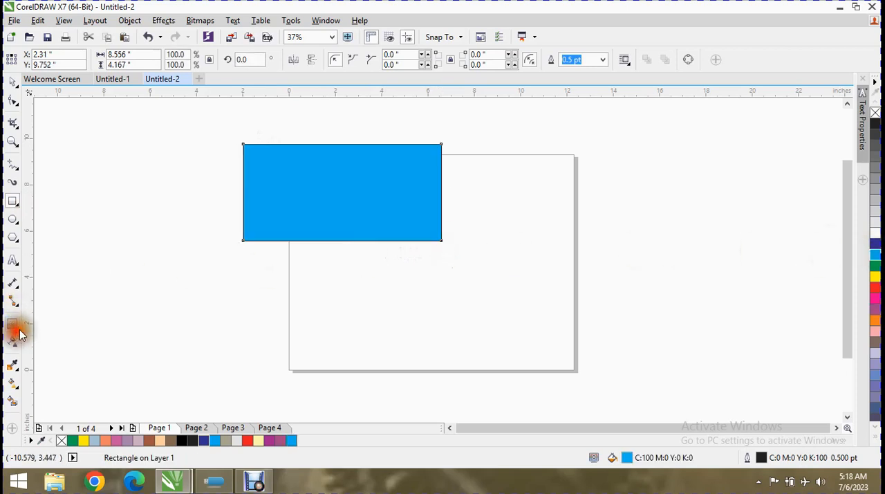
pyautogui.click(20, 329)
pyautogui.click(41, 350)
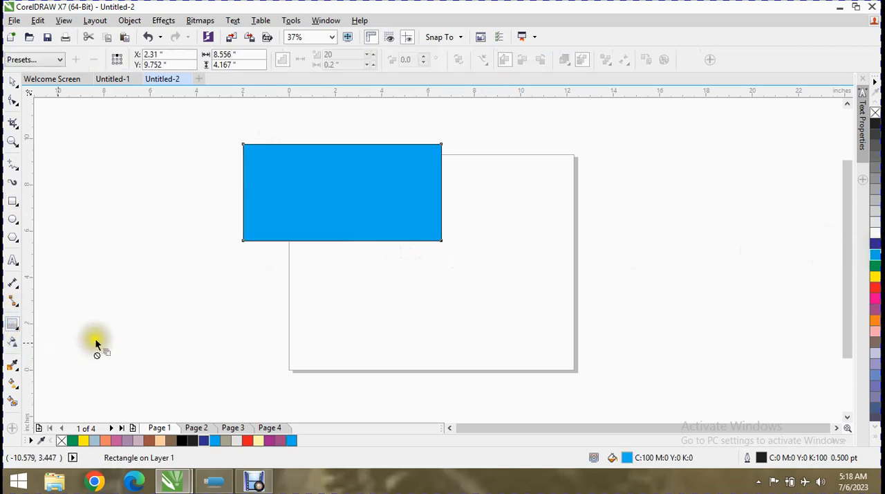
pyautogui.moveTo(340, 190); pyautogui.dragTo(300, 221)
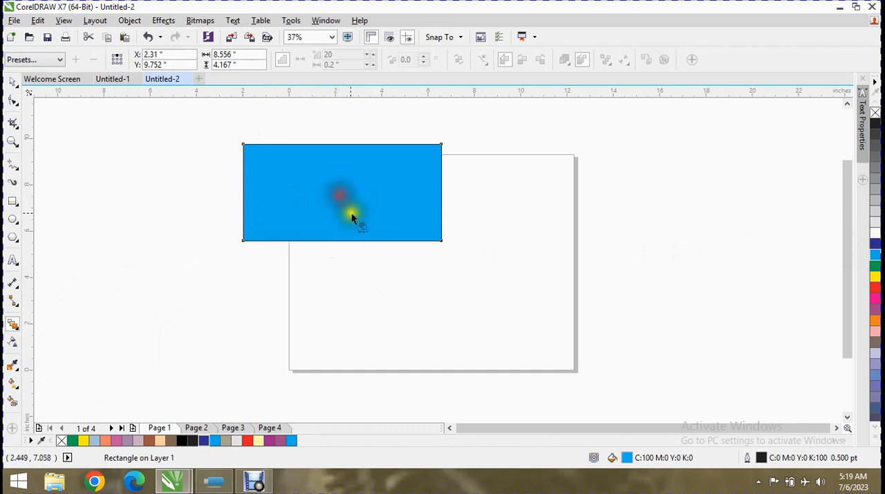
# Draw an ellipse about 4.7 by 4.1 inches across the page's lower edge and fill it with orange (C0 M60 Y100 K0)
pyautogui.click(18, 228)
pyautogui.click(43, 220)
pyautogui.moveTo(405, 292); pyautogui.dragTo(519, 388)
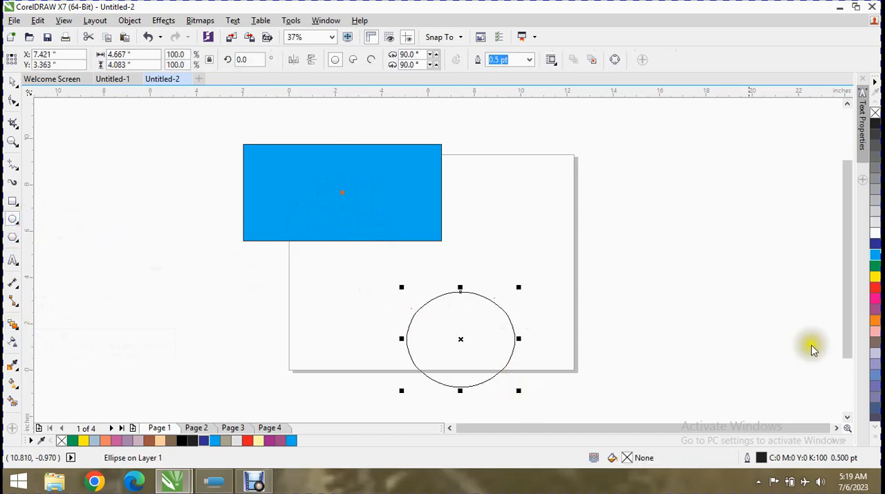
pyautogui.click(875, 319)
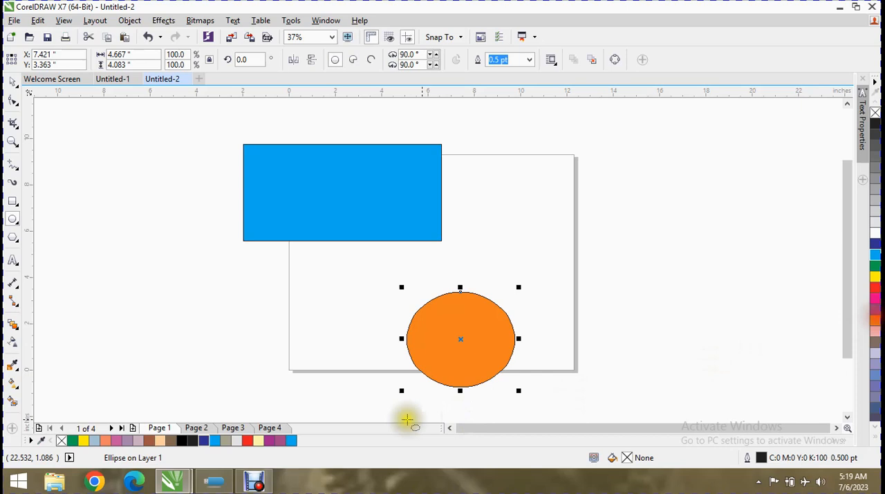
# Blend the blue rectangle into the orange ellipse with 20 steps
pyautogui.click(13, 325)
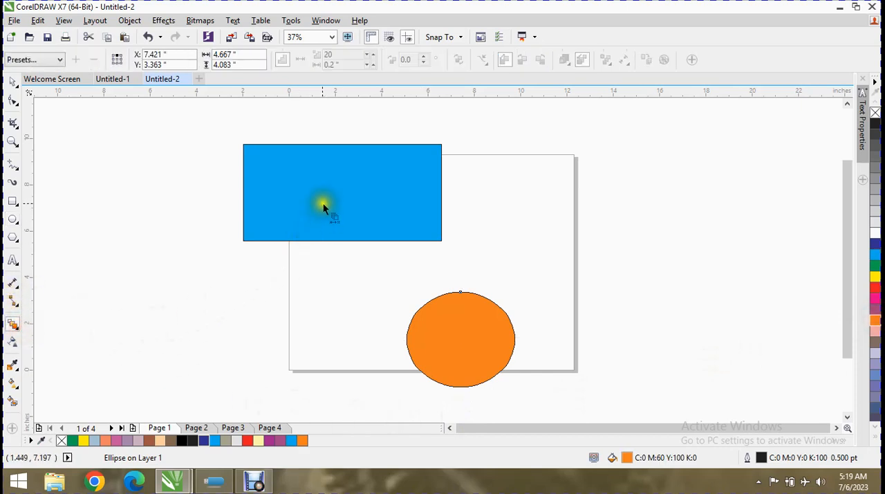
pyautogui.click(299, 206)
pyautogui.moveTo(359, 246); pyautogui.dragTo(412, 285)
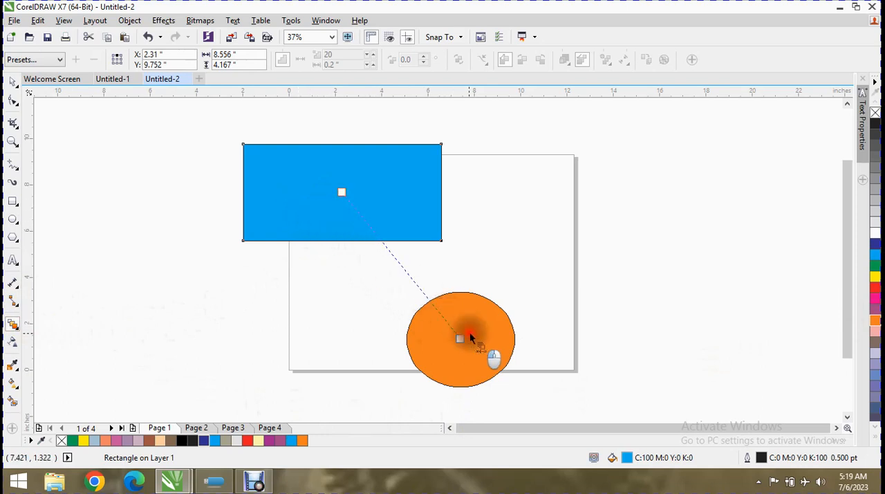
pyautogui.moveTo(467, 329); pyautogui.dragTo(470, 332)
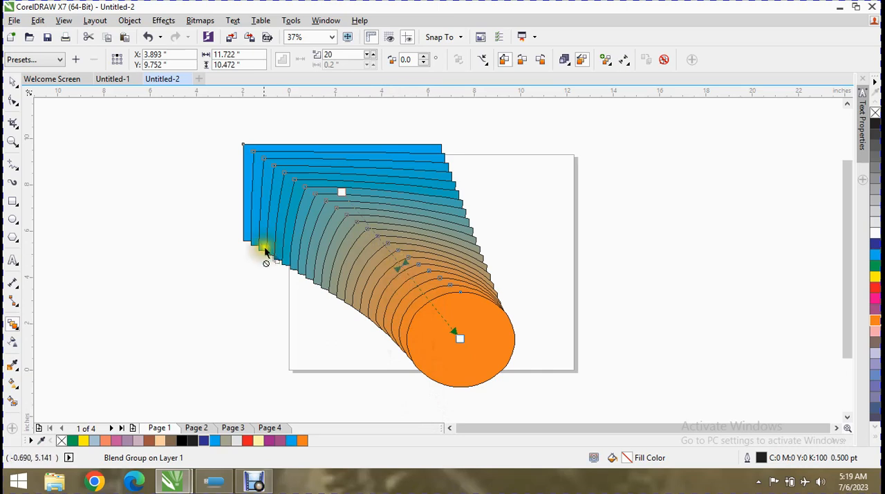
# Try the Straight 8 Step, Rotation 90 Degree and Loop Blend presets on the blend and settle on Straight 20 Decel
pyautogui.click(40, 61)
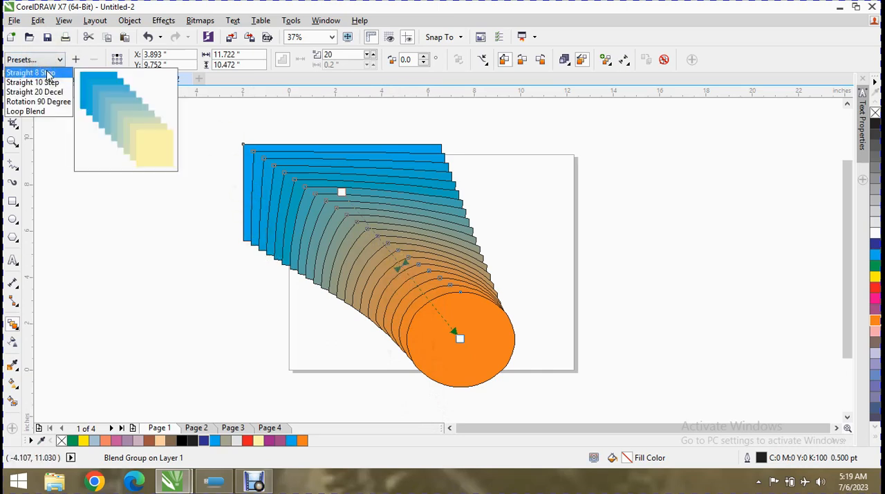
pyautogui.click(47, 74)
pyautogui.click(39, 61)
pyautogui.click(39, 73)
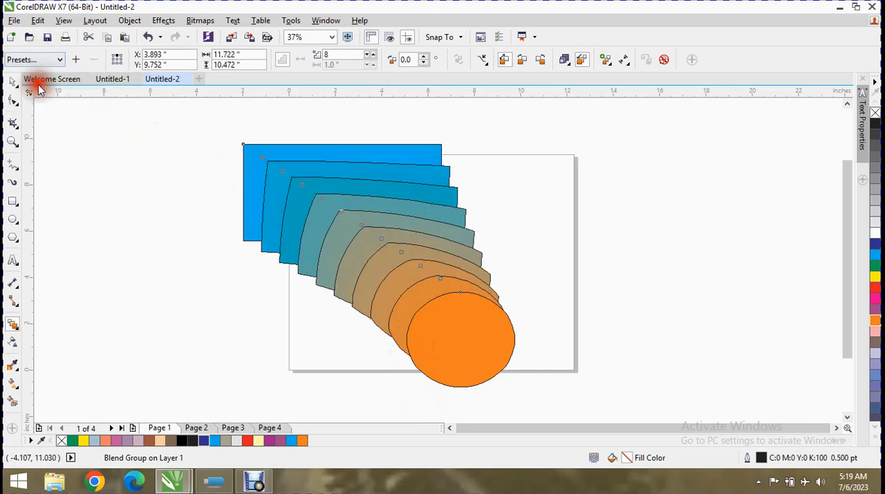
pyautogui.click(34, 60)
pyautogui.click(40, 88)
pyautogui.click(38, 60)
pyautogui.click(36, 100)
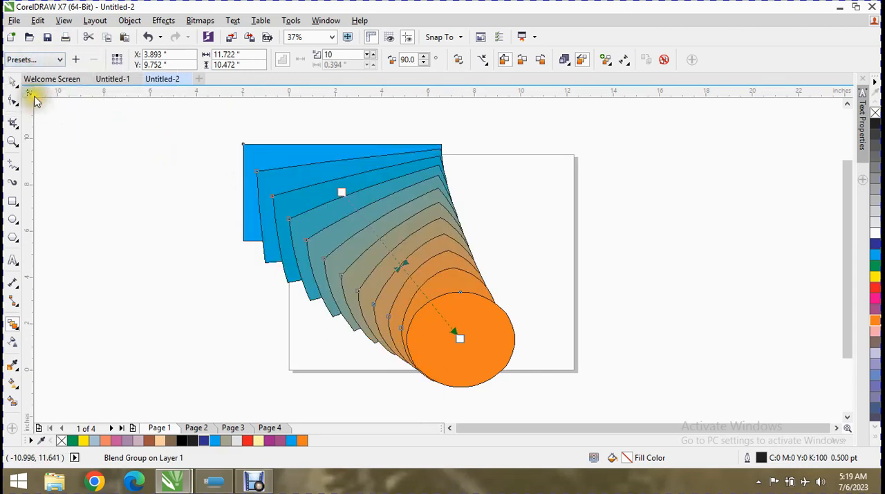
pyautogui.click(35, 60)
pyautogui.click(37, 114)
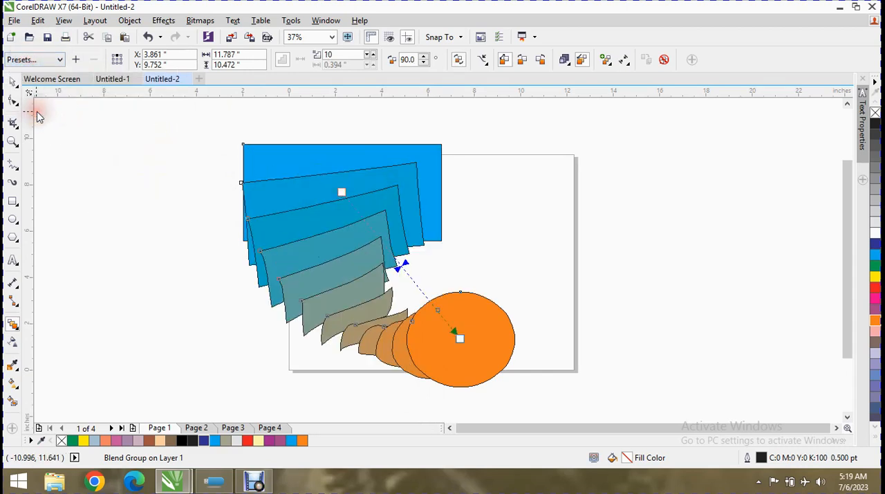
pyautogui.click(34, 60)
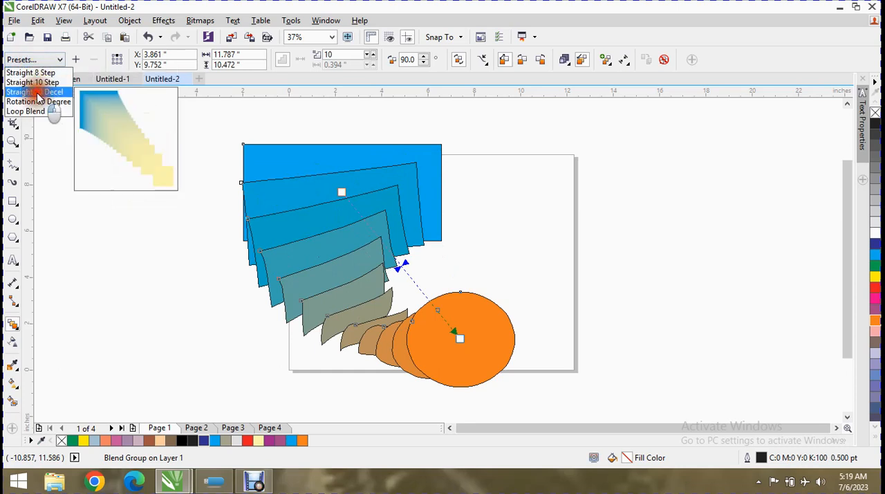
pyautogui.click(40, 92)
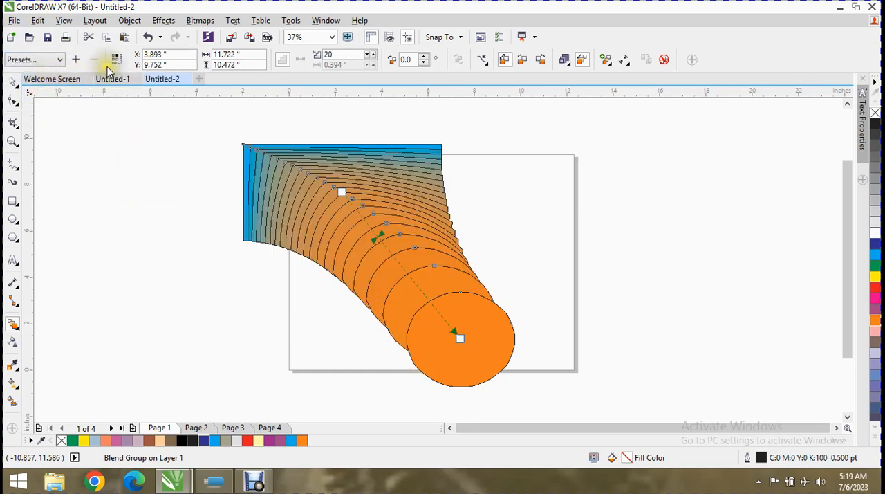
# Try 15 and 10 as the number of blend steps and settle on 32
pyautogui.click(288, 60)
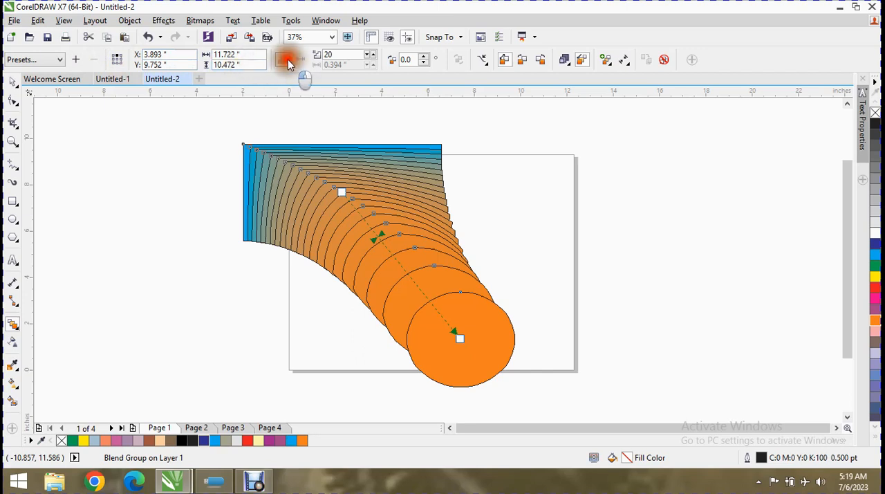
pyautogui.click(368, 62)
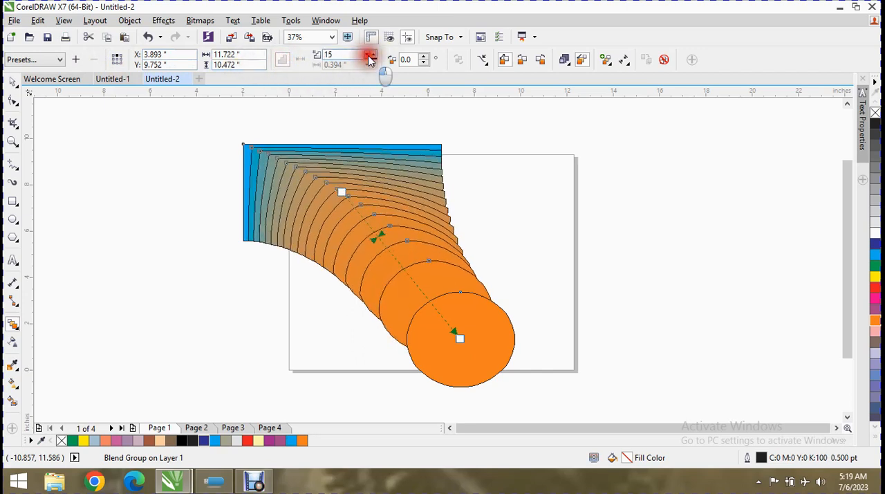
pyautogui.click(371, 62)
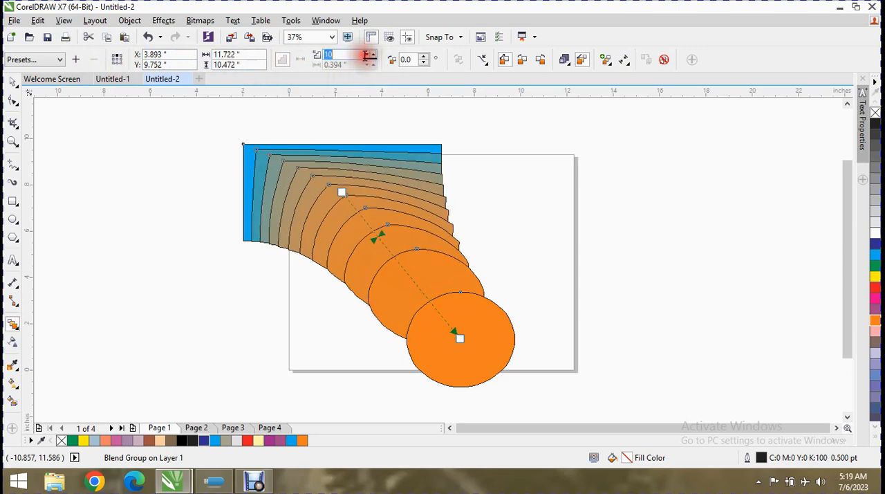
pyautogui.click(369, 61)
pyautogui.click(374, 61)
pyautogui.click(375, 55)
pyautogui.click(374, 54)
pyautogui.click(374, 55)
pyautogui.click(374, 54)
pyautogui.click(374, 54)
pyautogui.click(374, 55)
pyautogui.click(374, 55)
pyautogui.click(374, 55)
pyautogui.click(374, 54)
pyautogui.click(374, 54)
pyautogui.click(374, 55)
pyautogui.click(374, 54)
pyautogui.click(374, 54)
pyautogui.click(374, 54)
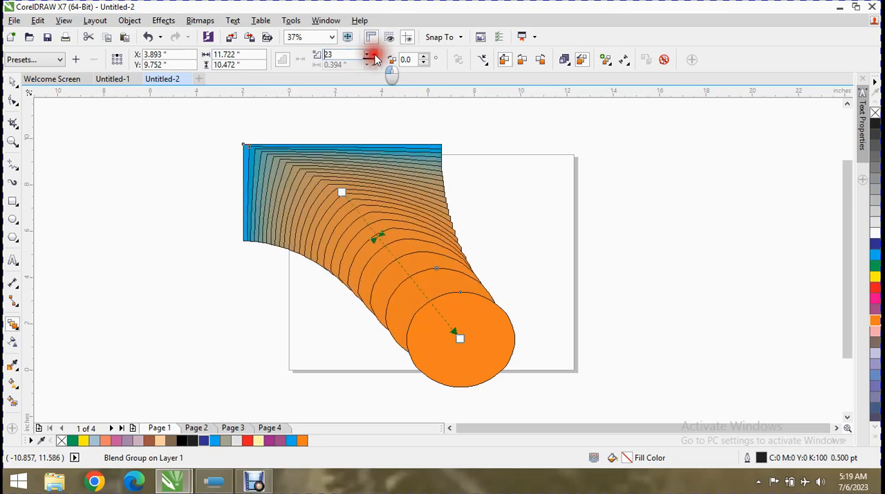
pyautogui.click(374, 54)
pyautogui.click(374, 54)
pyautogui.click(374, 55)
pyautogui.click(374, 55)
pyautogui.click(374, 55)
pyautogui.click(374, 55)
pyautogui.click(374, 54)
pyautogui.click(374, 54)
pyautogui.click(374, 54)
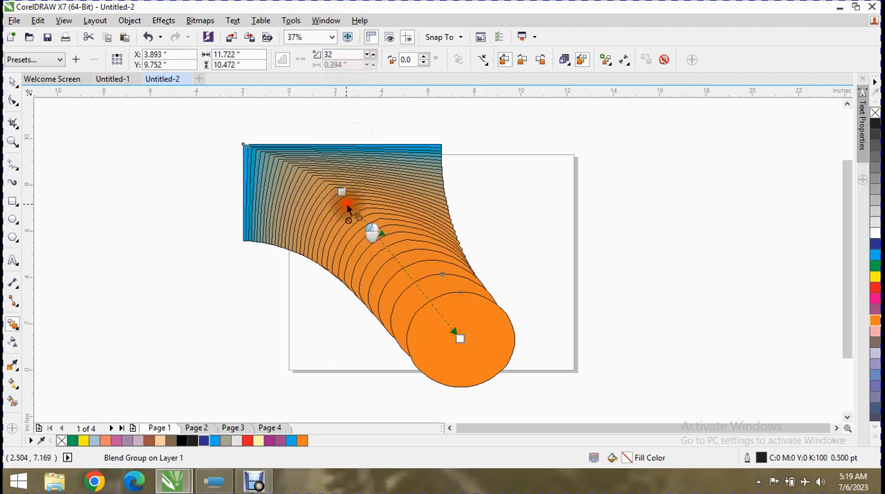
# Shift the blend's object and color acceleration toward the ellipse until both sit midway between the two shapes
pyautogui.moveTo(378, 236); pyautogui.dragTo(391, 256)
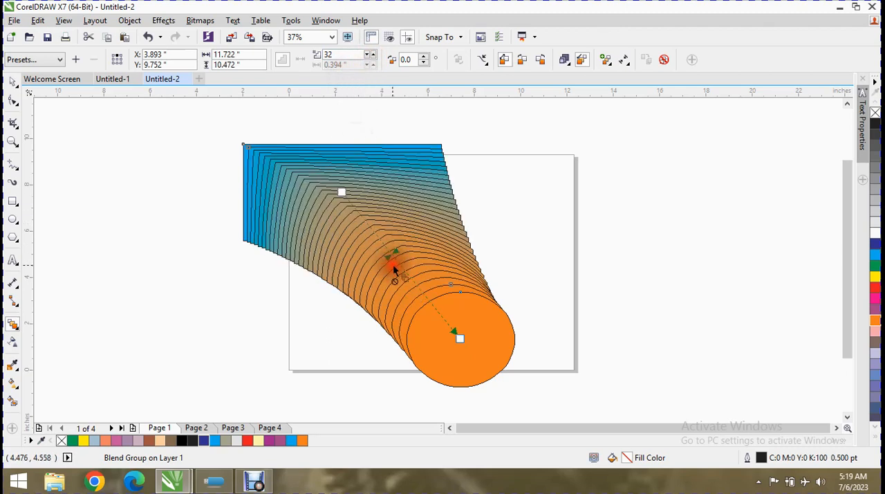
pyautogui.moveTo(392, 252)
pyautogui.mouseDown()
pyautogui.moveTo(362, 221)
pyautogui.moveTo(396, 266)
pyautogui.mouseUp()
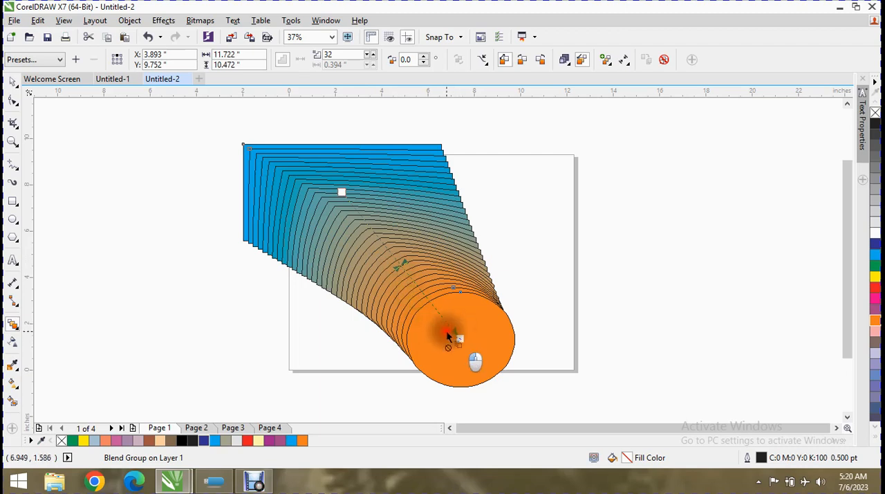
# Set the blend direction to 180 degrees so the intermediate shapes rotate
pyautogui.click(424, 61)
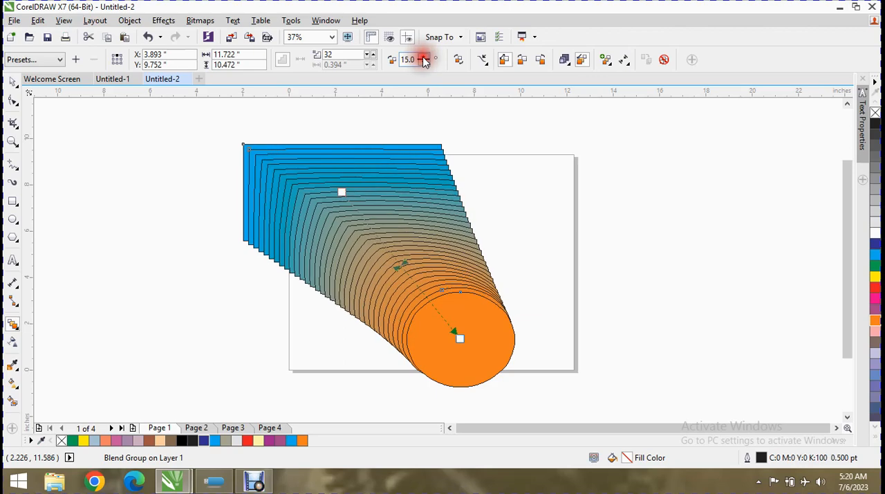
pyautogui.click(423, 57)
pyautogui.click(423, 57)
pyautogui.click(423, 57)
pyautogui.click(423, 57)
pyautogui.click(423, 58)
pyautogui.click(423, 57)
pyautogui.click(423, 57)
pyautogui.click(424, 59)
pyautogui.click(424, 59)
pyautogui.click(424, 59)
pyautogui.click(423, 59)
pyautogui.click(424, 59)
pyautogui.click(424, 59)
pyautogui.click(424, 59)
pyautogui.click(423, 59)
pyautogui.click(423, 59)
pyautogui.click(423, 59)
pyautogui.click(424, 59)
pyautogui.click(424, 59)
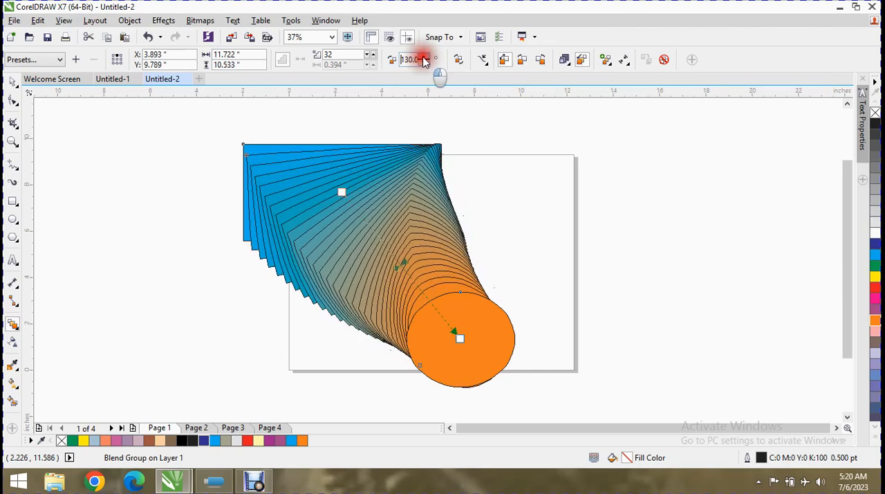
pyautogui.click(424, 58)
pyautogui.click(424, 59)
pyautogui.click(424, 59)
pyautogui.click(424, 59)
pyautogui.click(424, 58)
pyautogui.click(424, 58)
pyautogui.click(424, 59)
pyautogui.click(423, 59)
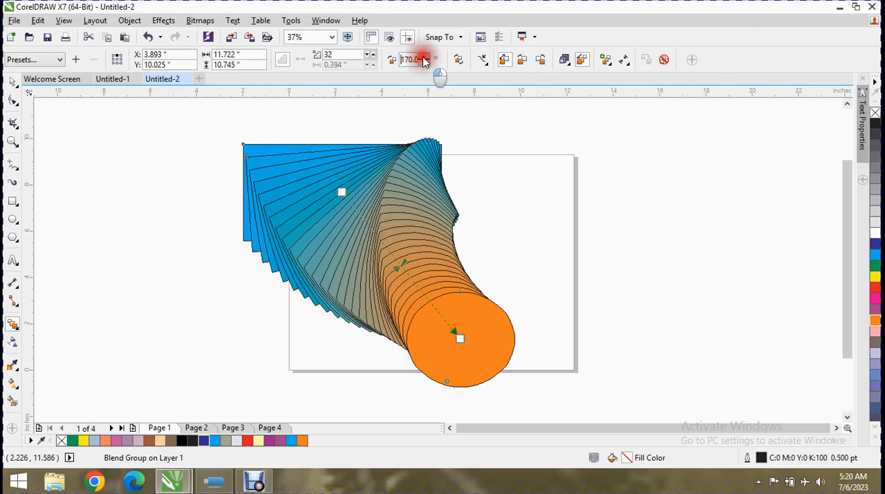
pyautogui.click(424, 58)
pyautogui.click(424, 58)
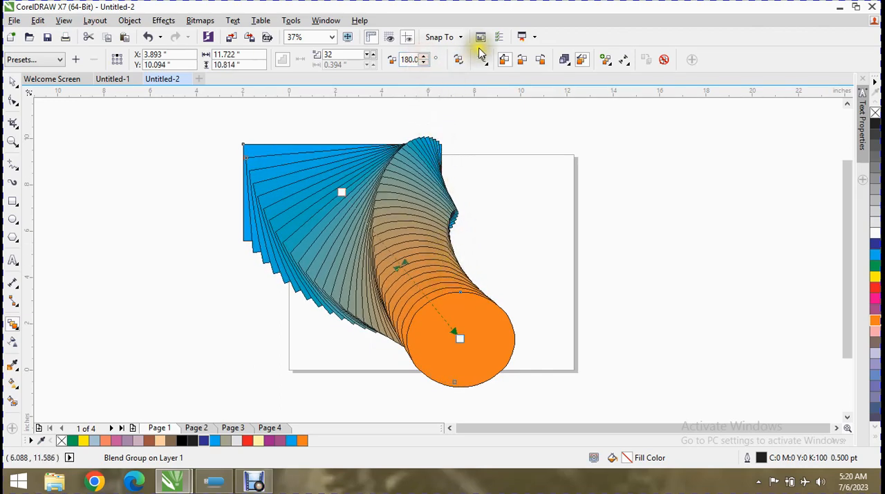
# Try the Loop Blend option on the rotated blend, turn it off again, and try to assign a new path
pyautogui.click(461, 62)
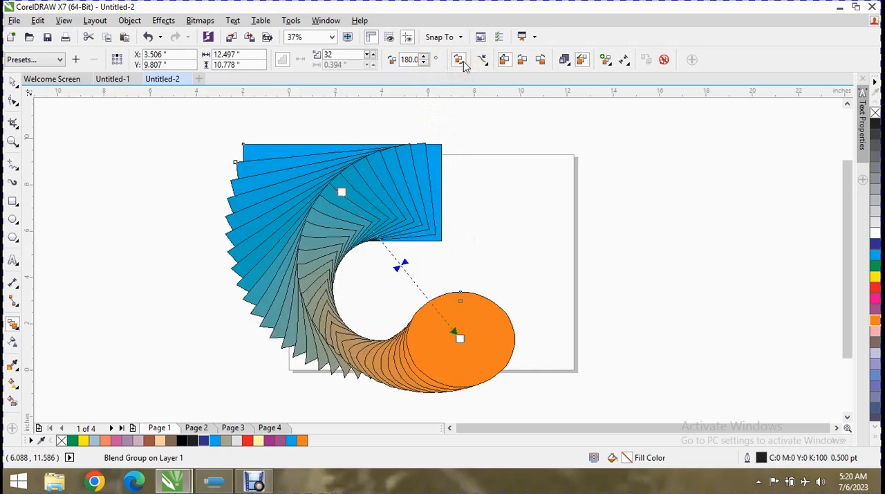
pyautogui.click(460, 61)
pyautogui.click(483, 60)
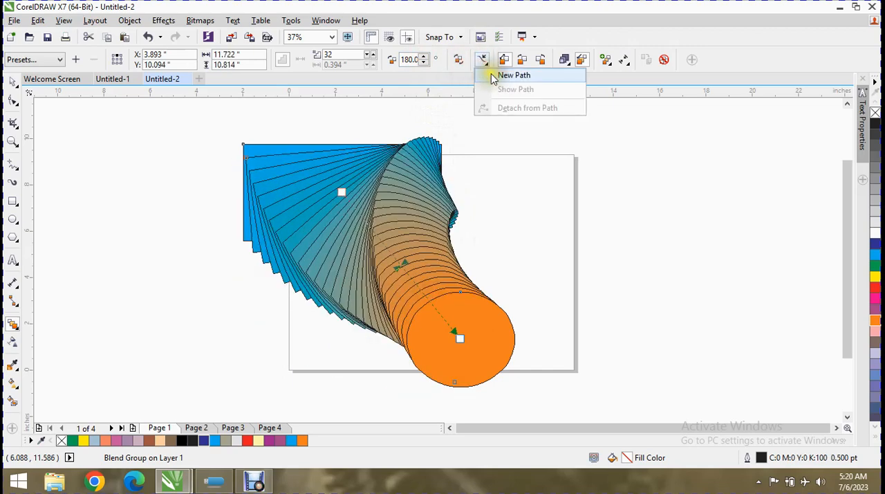
pyautogui.click(492, 75)
pyautogui.click(483, 65)
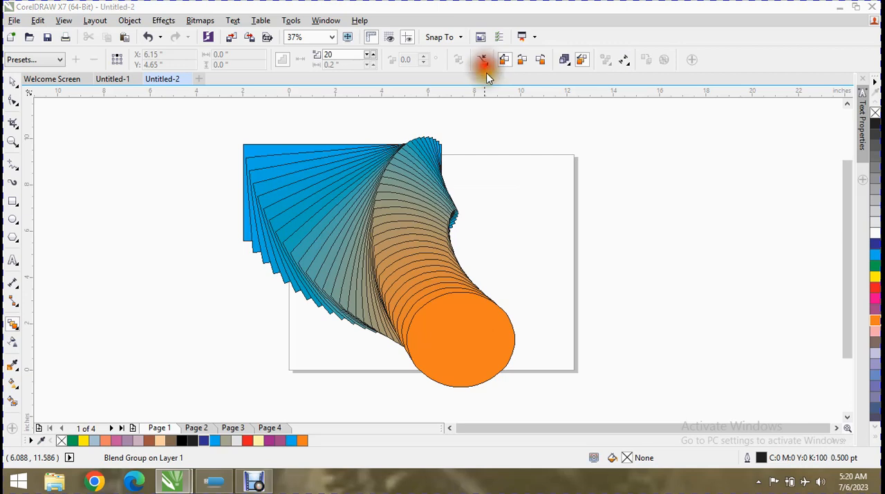
pyautogui.click(477, 261)
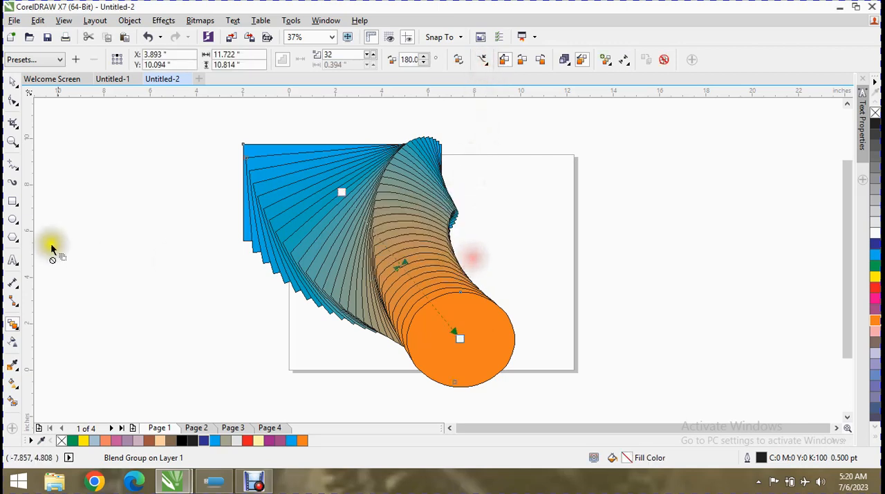
# Draw an unfilled ellipse about 9 by 9.3 inches beyond the page's right edge and return to the Blend tool
pyautogui.click(19, 216)
pyautogui.moveTo(599, 160); pyautogui.dragTo(809, 378)
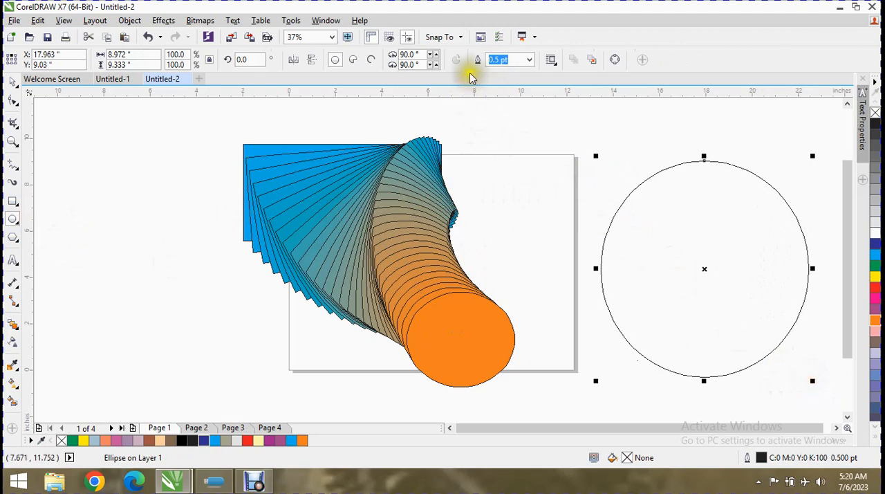
pyautogui.click(13, 326)
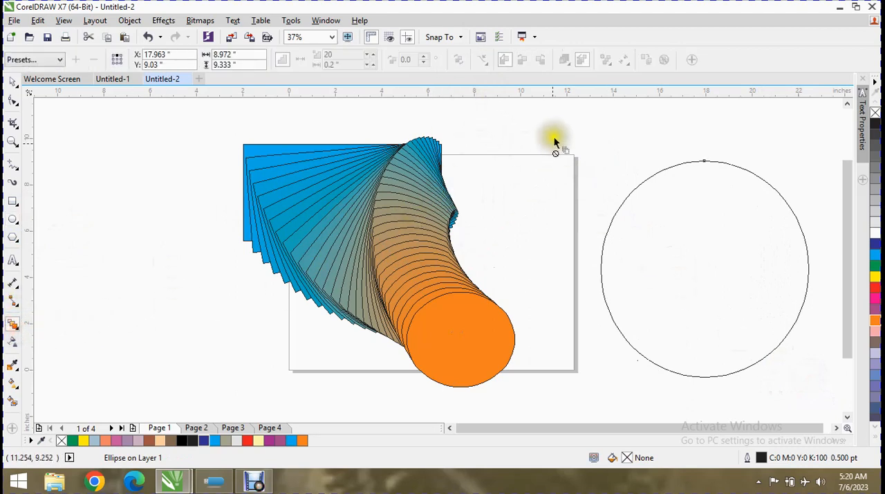
# Assign the large unfilled ellipse as the blend's new path, and delete the blend together with its path
pyautogui.click(447, 263)
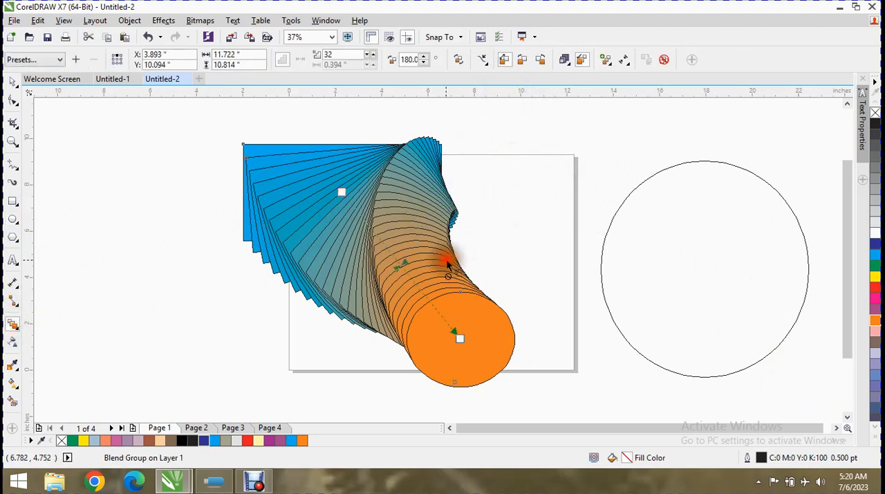
pyautogui.click(503, 60)
pyautogui.click(508, 75)
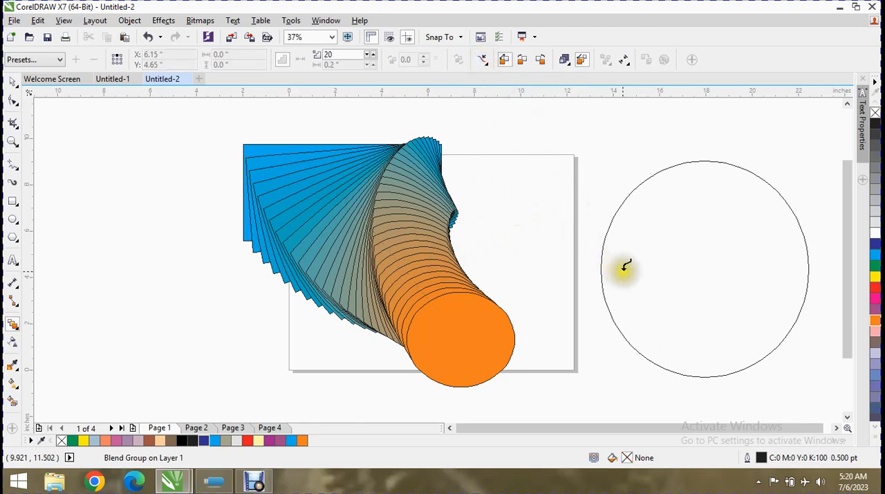
pyautogui.click(600, 251)
pyautogui.click(417, 261)
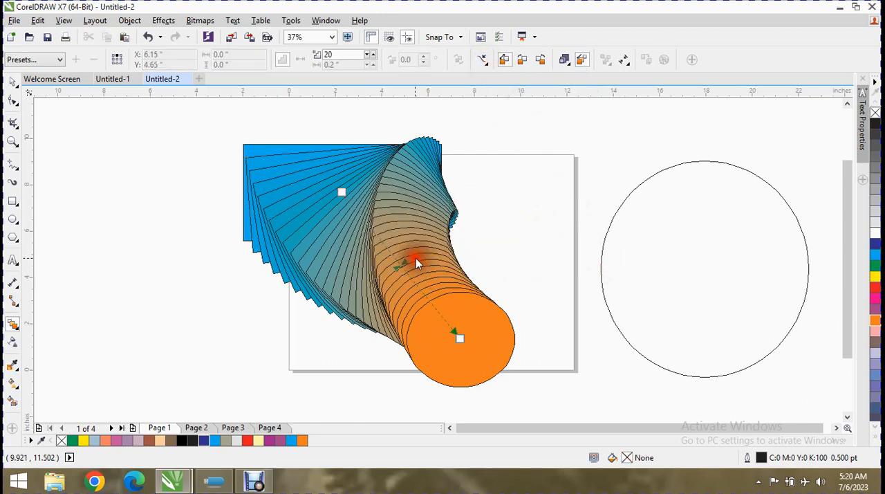
pyautogui.click(604, 237)
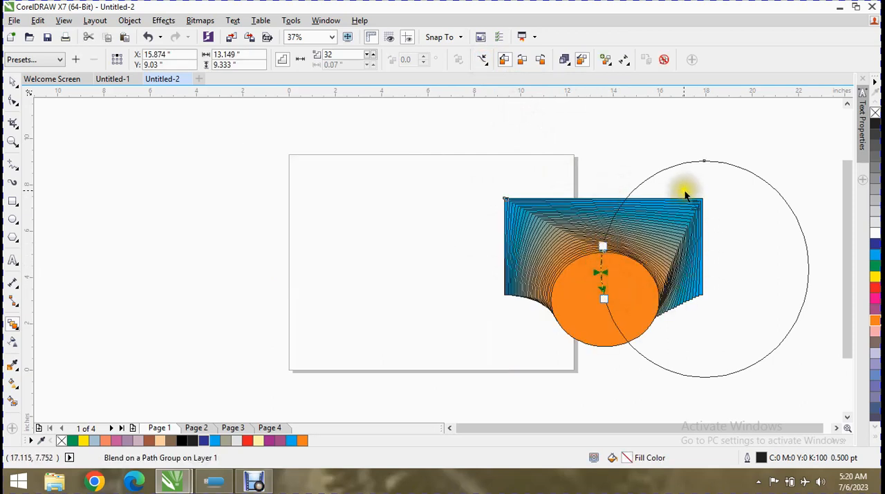
pyautogui.press('Delete')
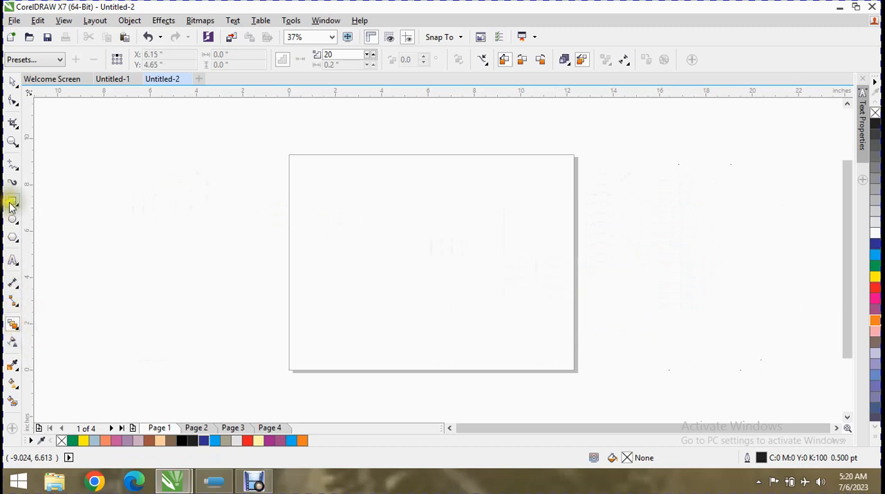
# Draw two circles about 0.8 inches wide beyond the page's left edge, one above the other, filling the lower magenta and the upper yellow
pyautogui.click(12, 221)
pyautogui.moveTo(142, 195); pyautogui.dragTo(161, 211)
pyautogui.moveTo(139, 304); pyautogui.dragTo(158, 323)
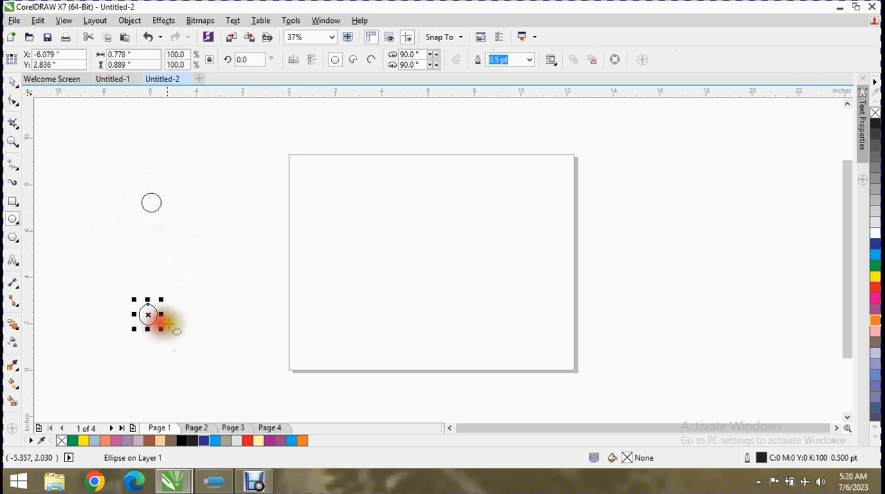
pyautogui.click(875, 297)
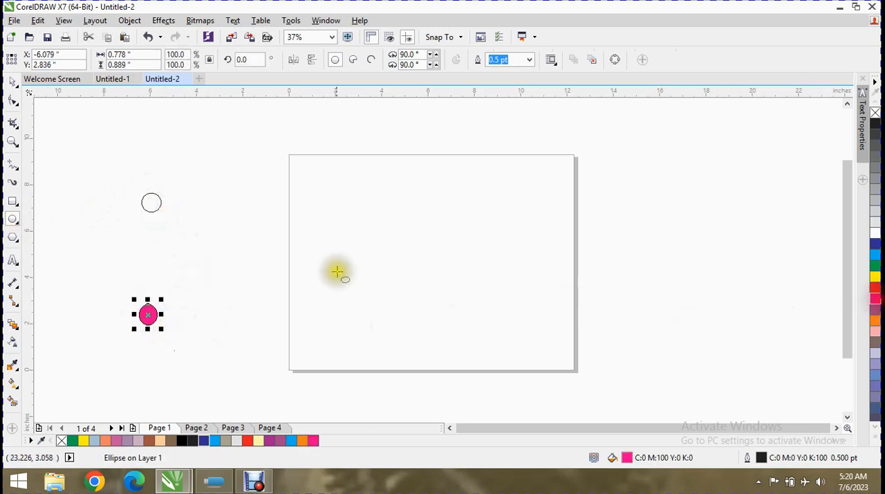
pyautogui.click(152, 201)
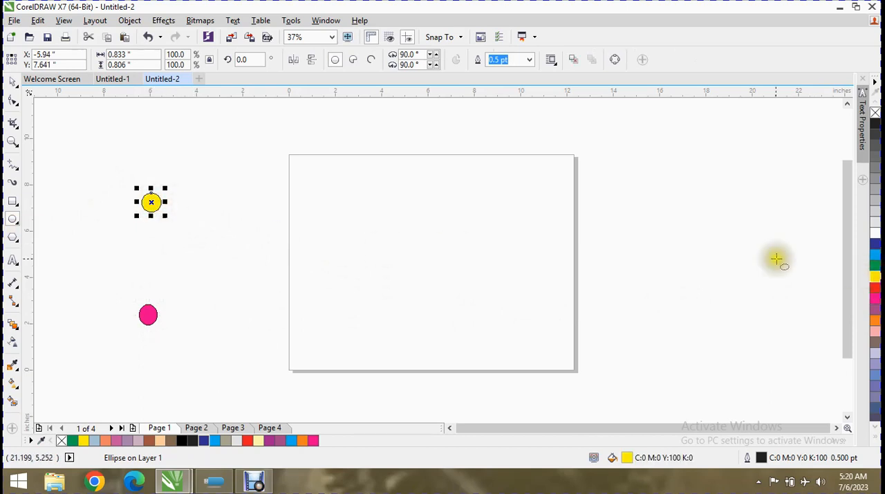
# Blend the small yellow circle into the magenta one with 20 steps
pyautogui.click(11, 324)
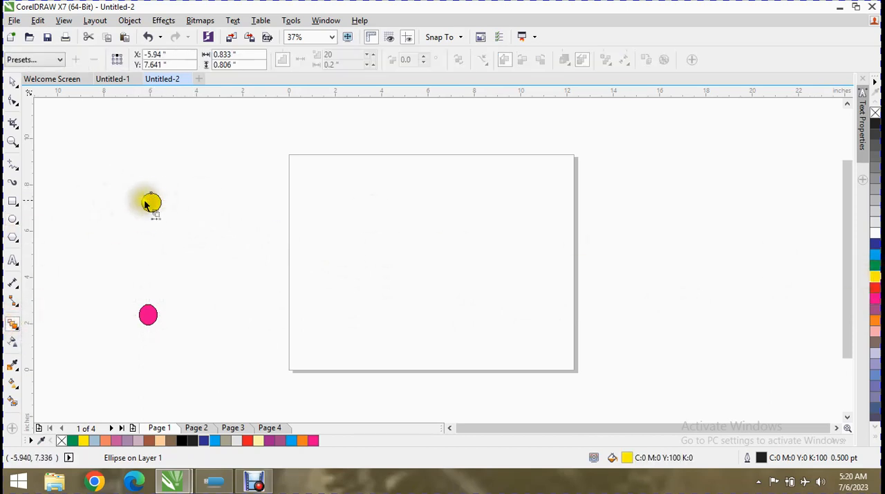
pyautogui.moveTo(146, 203); pyautogui.dragTo(148, 315)
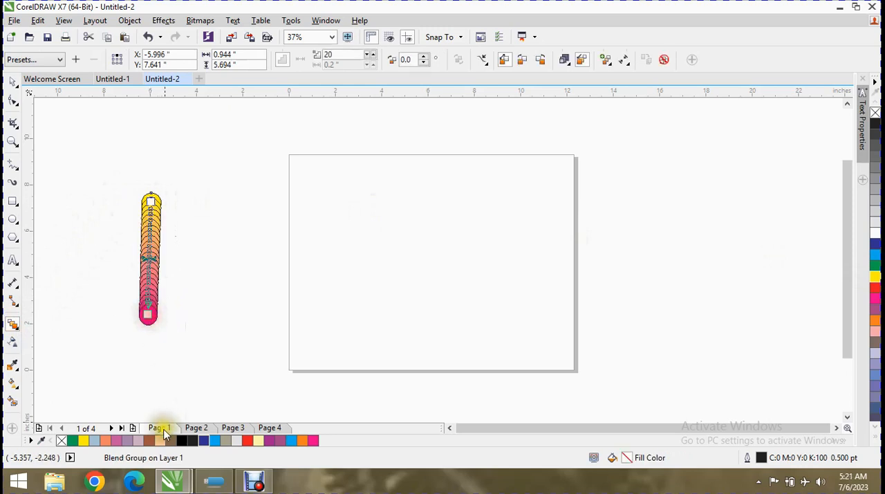
# Draw an ellipse about 8.8 by 8.5 inches on the right part of the page and fill it yellow
pyautogui.click(12, 218)
pyautogui.moveTo(376, 168); pyautogui.dragTo(583, 369)
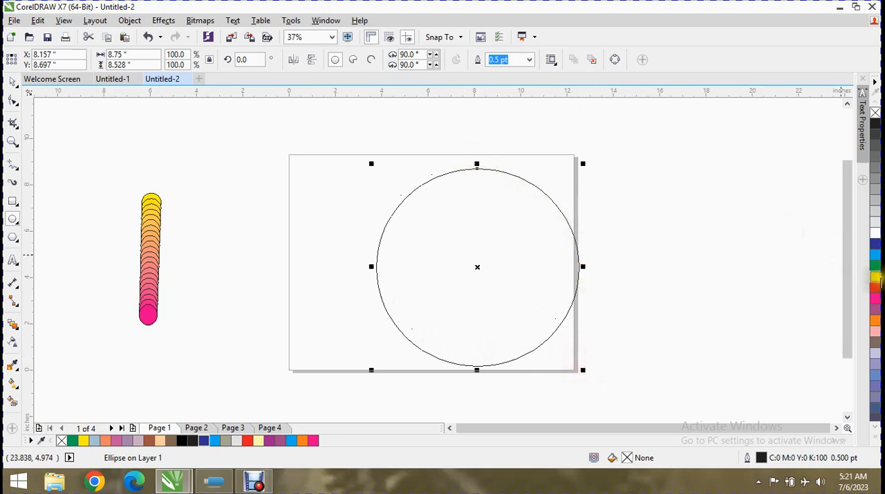
pyautogui.click(875, 276)
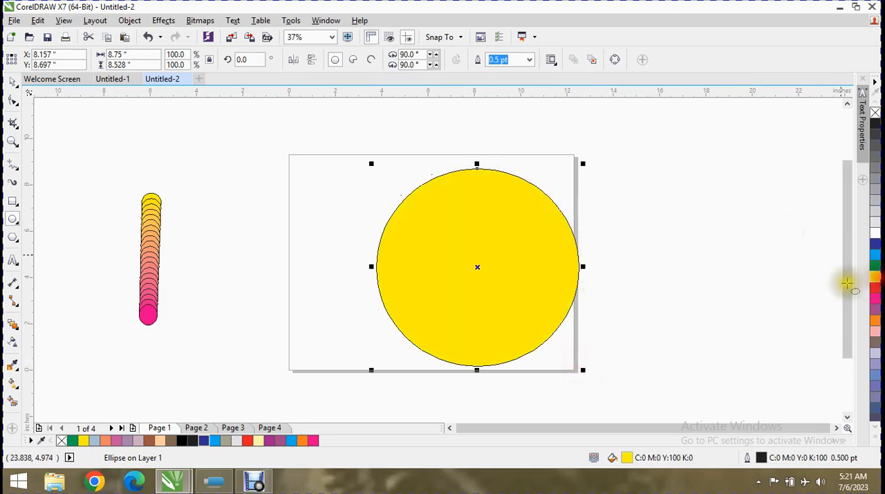
# Assign the large yellow ellipse as the new path of the small circles' blend
pyautogui.click(10, 322)
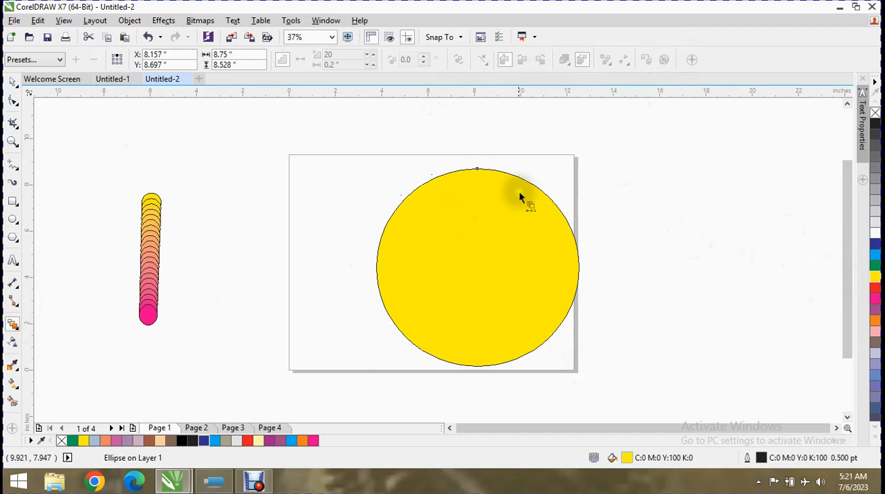
pyautogui.click(152, 257)
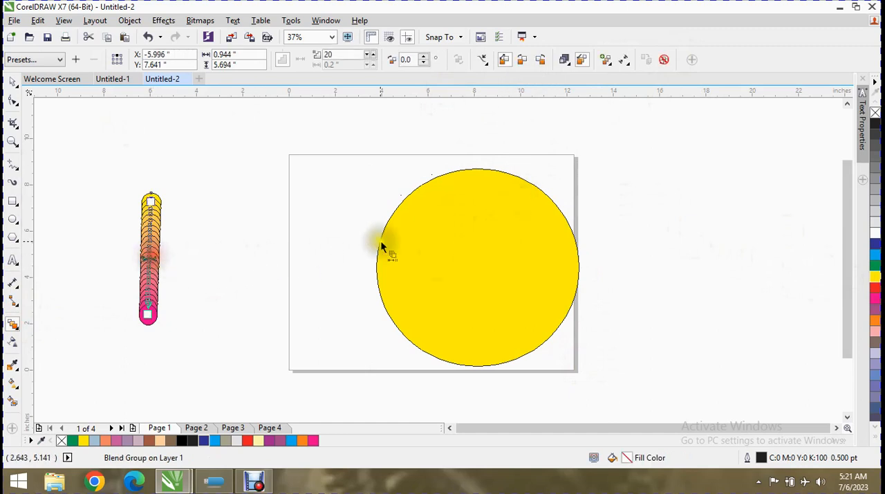
pyautogui.click(494, 61)
pyautogui.click(491, 74)
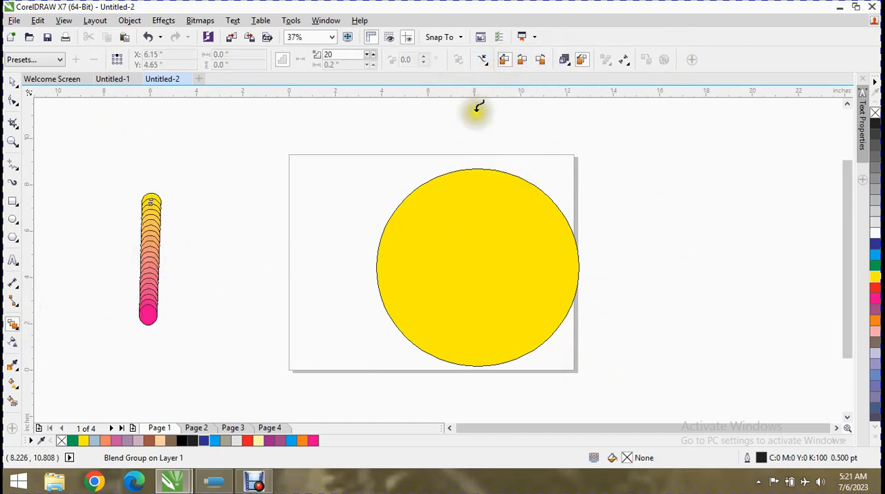
pyautogui.click(385, 234)
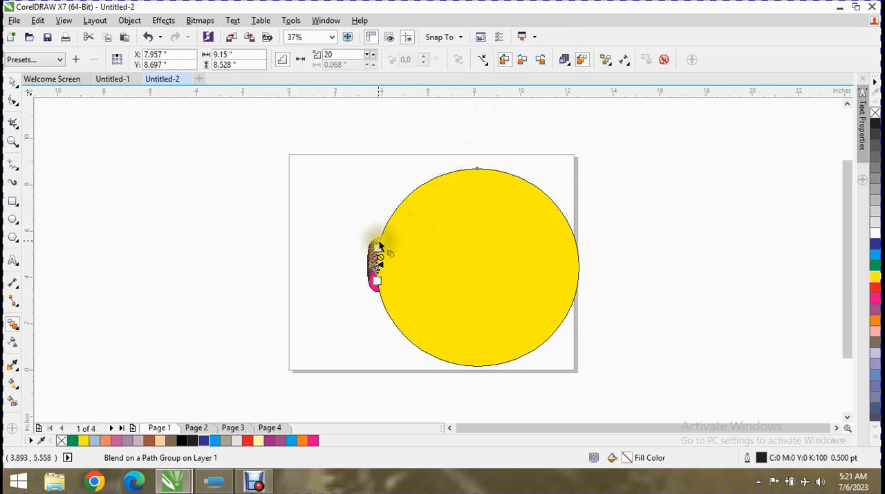
# Spread the blend around the ellipse's underside by moving its magenta end to the upper right of the outline and its yellow end to the upper left
pyautogui.moveTo(378, 237); pyautogui.dragTo(392, 218)
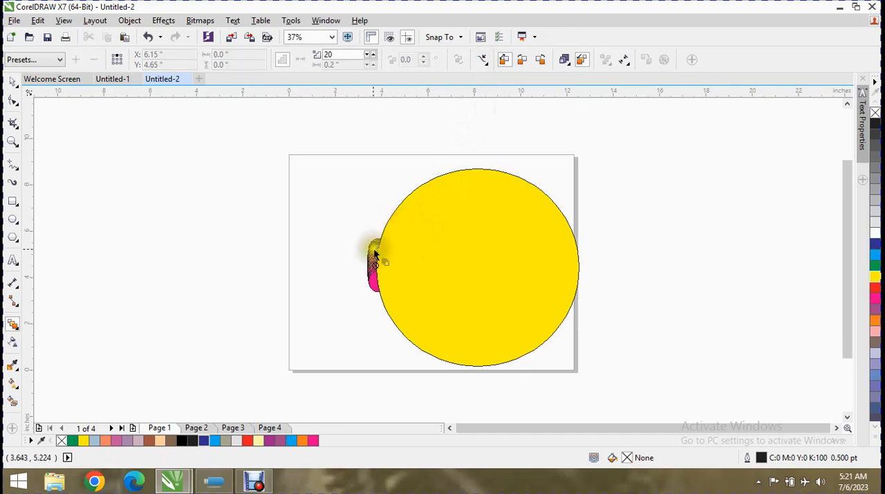
pyautogui.click(376, 246)
pyautogui.moveTo(374, 280); pyautogui.dragTo(578, 251)
pyautogui.click(503, 187)
pyautogui.moveTo(503, 187); pyautogui.dragTo(532, 223)
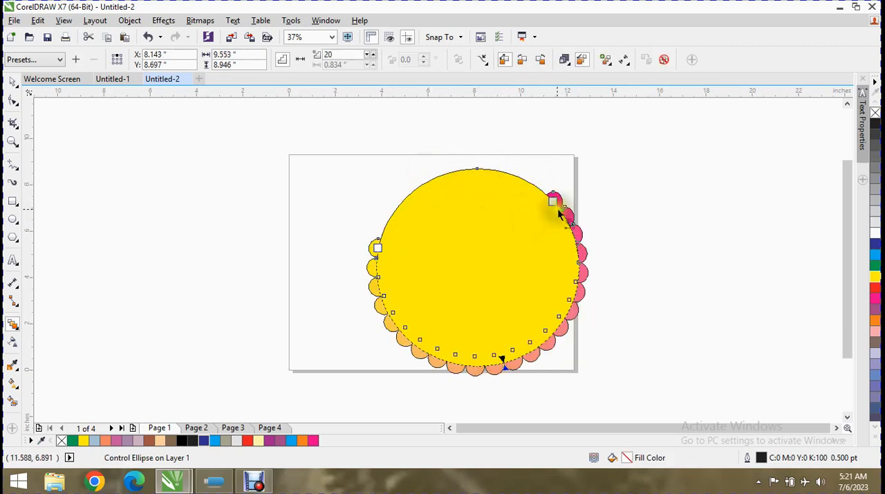
pyautogui.moveTo(377, 249); pyautogui.dragTo(402, 201)
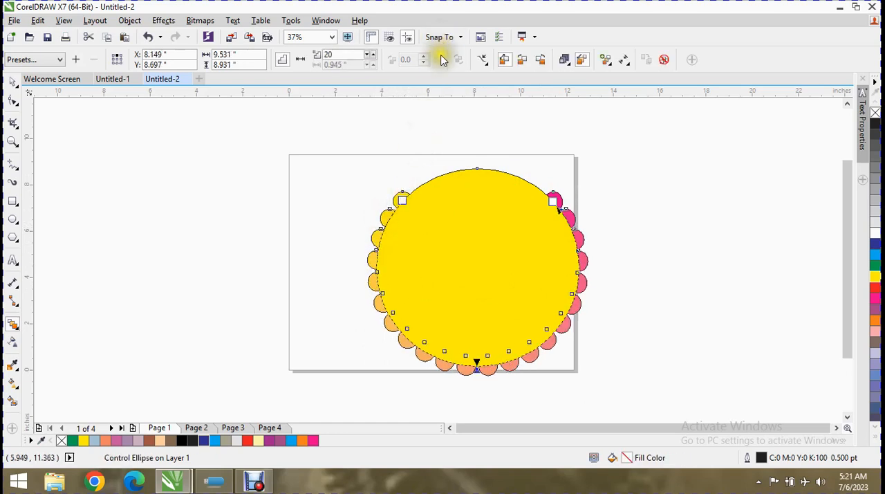
# Try reducing the path blend to 10 steps
pyautogui.click(369, 62)
pyautogui.click(369, 61)
pyautogui.click(369, 62)
pyautogui.click(369, 62)
pyautogui.click(369, 61)
pyautogui.click(369, 61)
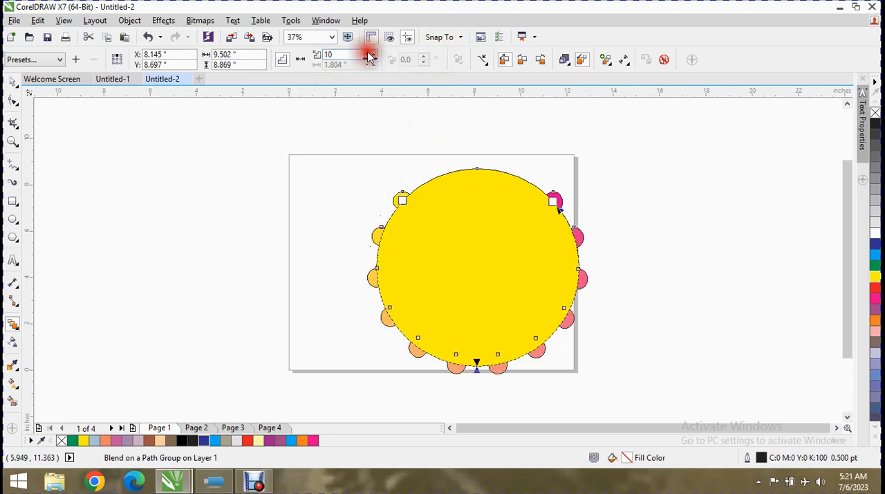
pyautogui.click(369, 61)
pyautogui.click(370, 62)
# Set the path blend to 27 steps and move both end circles close together at the ellipse's top
pyautogui.click(369, 56)
pyautogui.click(369, 56)
pyautogui.click(369, 56)
pyautogui.click(369, 56)
pyautogui.click(369, 56)
pyautogui.click(369, 56)
pyautogui.click(369, 56)
pyautogui.click(369, 56)
pyautogui.click(369, 56)
pyautogui.click(369, 56)
pyautogui.click(369, 56)
pyautogui.click(369, 56)
pyautogui.click(369, 56)
pyautogui.click(372, 56)
pyautogui.click(372, 56)
pyautogui.click(371, 56)
pyautogui.click(372, 56)
pyautogui.click(371, 56)
pyautogui.moveTo(403, 201); pyautogui.dragTo(444, 173)
pyautogui.moveTo(553, 201); pyautogui.dragTo(488, 173)
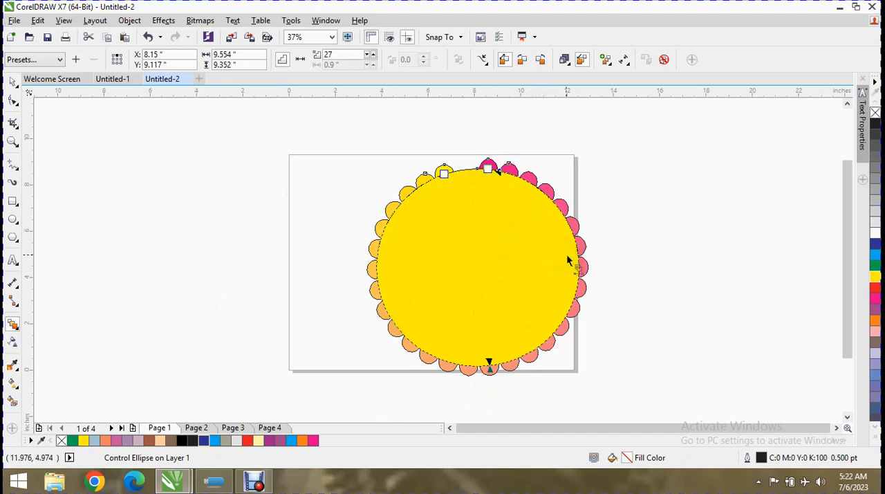
# Try the clockwise color progression on the blend and keep the counterclockwise one
pyautogui.click(524, 59)
pyautogui.click(539, 60)
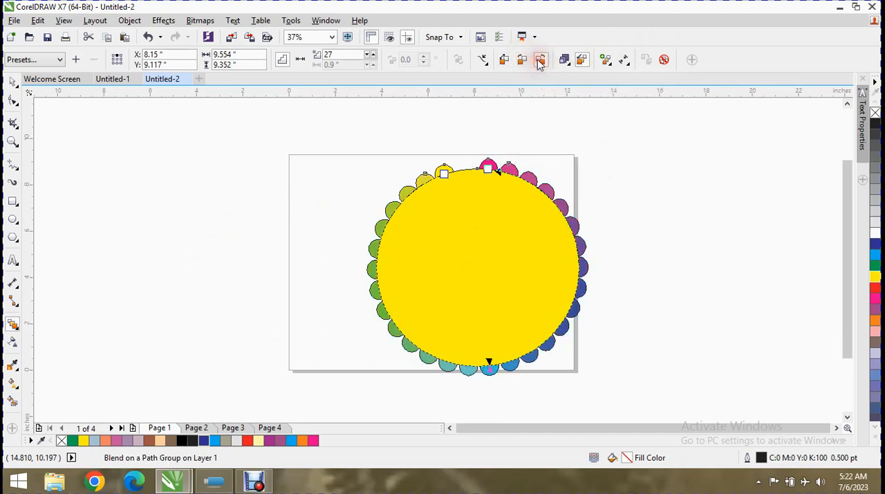
# Unlink the blend's object and color acceleration, shift the acceleration slightly, relink the two, and turn off size acceleration
pyautogui.click(563, 59)
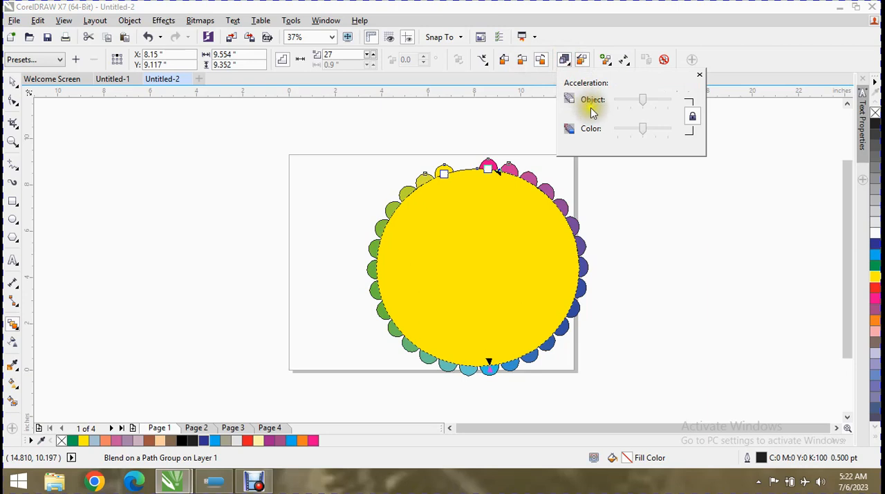
pyautogui.click(692, 116)
pyautogui.moveTo(647, 98); pyautogui.dragTo(638, 134)
pyautogui.click(690, 116)
pyautogui.click(581, 61)
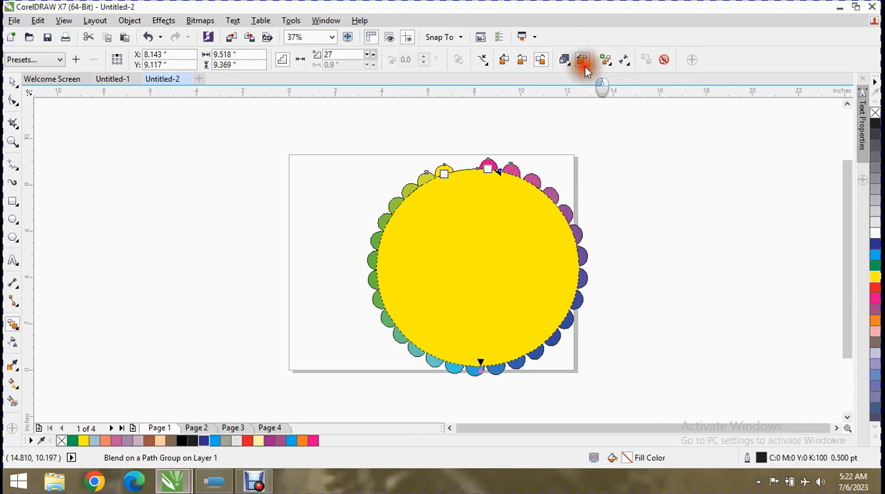
pyautogui.click(582, 62)
# Try mapping the nodes of the blend's magenta end circle
pyautogui.click(613, 64)
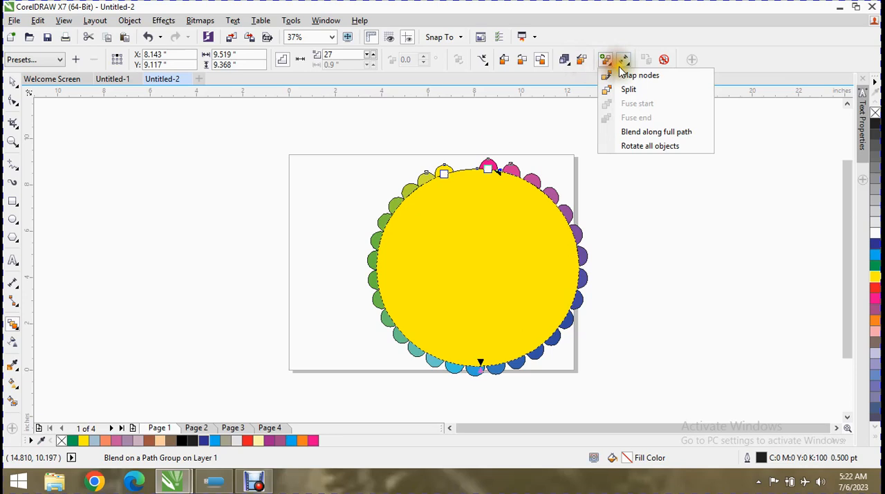
pyautogui.click(621, 76)
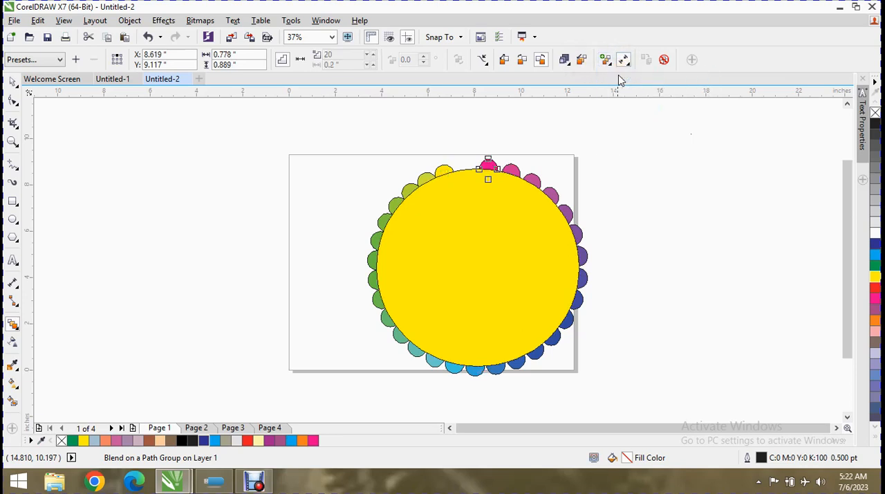
pyautogui.moveTo(497, 168); pyautogui.dragTo(531, 177)
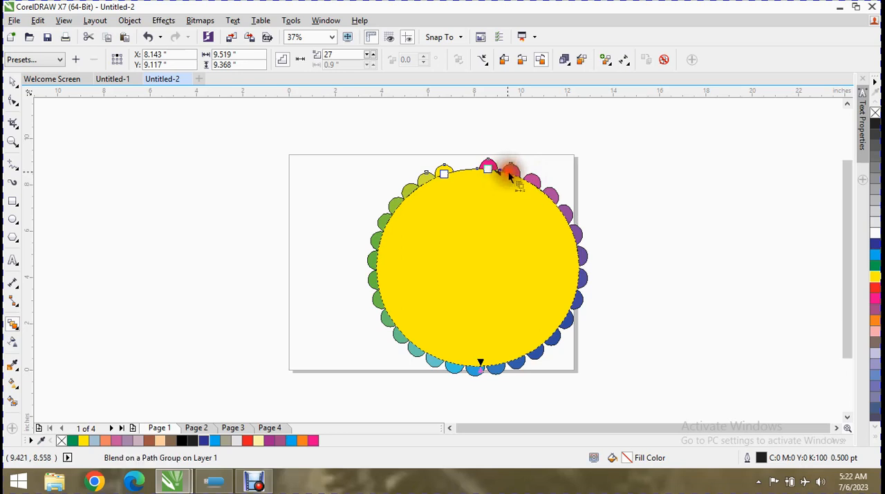
# Try splitting the blend at an intermediate circle on the ellipse's upper right, and reselect the blend
pyautogui.click(606, 60)
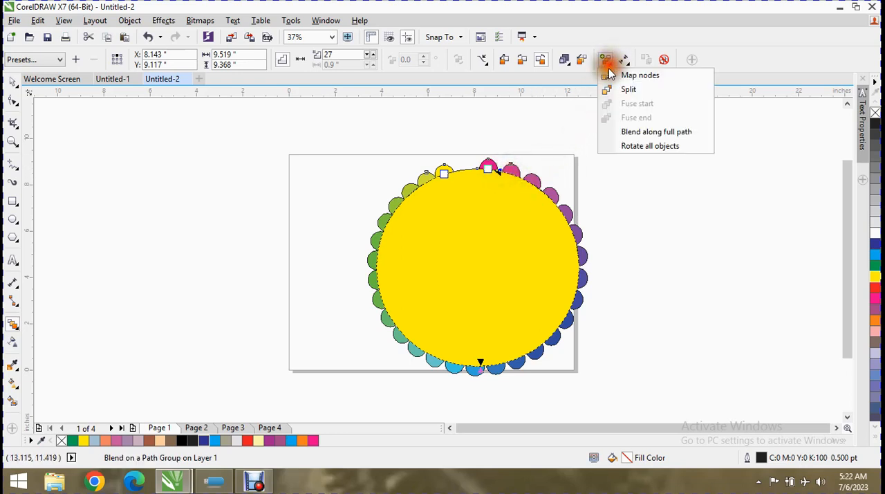
pyautogui.click(601, 88)
pyautogui.click(532, 177)
pyautogui.click(541, 190)
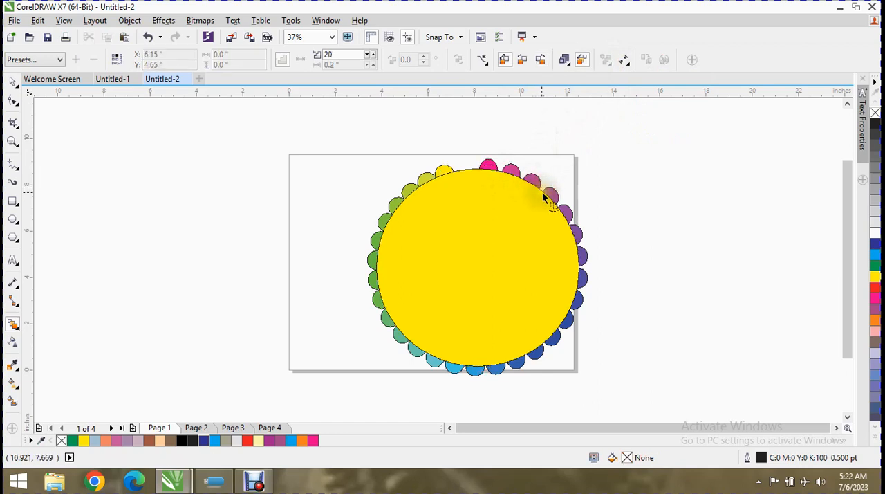
pyautogui.click(542, 188)
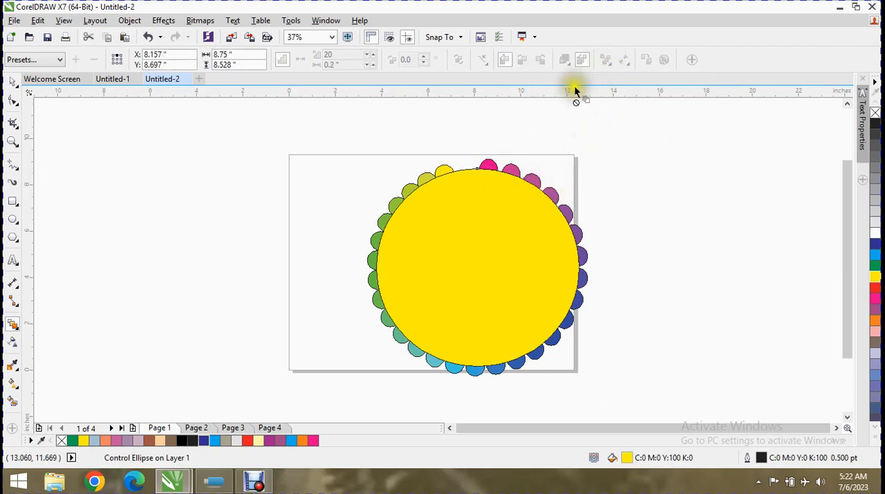
pyautogui.click(529, 181)
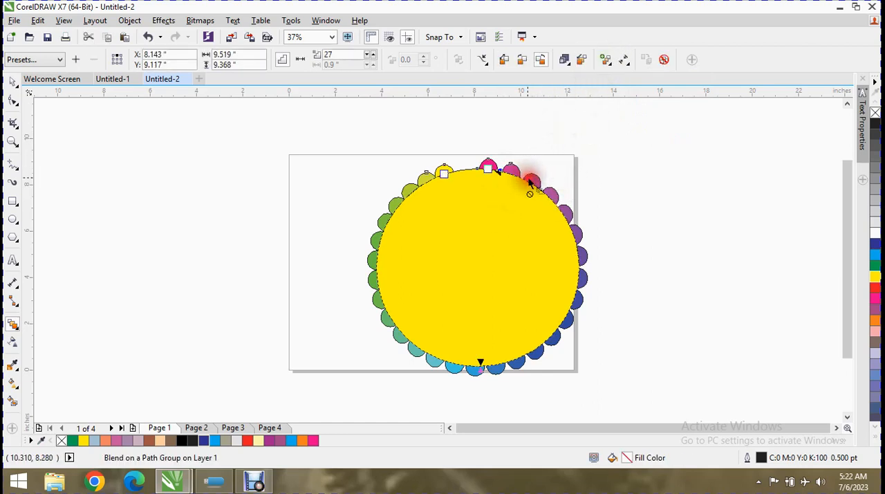
# Try splitting the blend at its yellow end circle and at the circle beside the magenta end
pyautogui.click(621, 61)
pyautogui.click(624, 60)
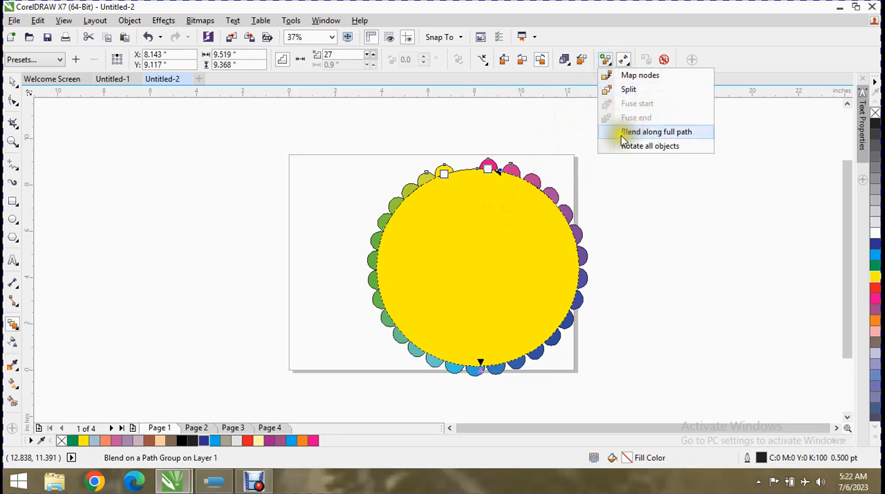
pyautogui.click(448, 172)
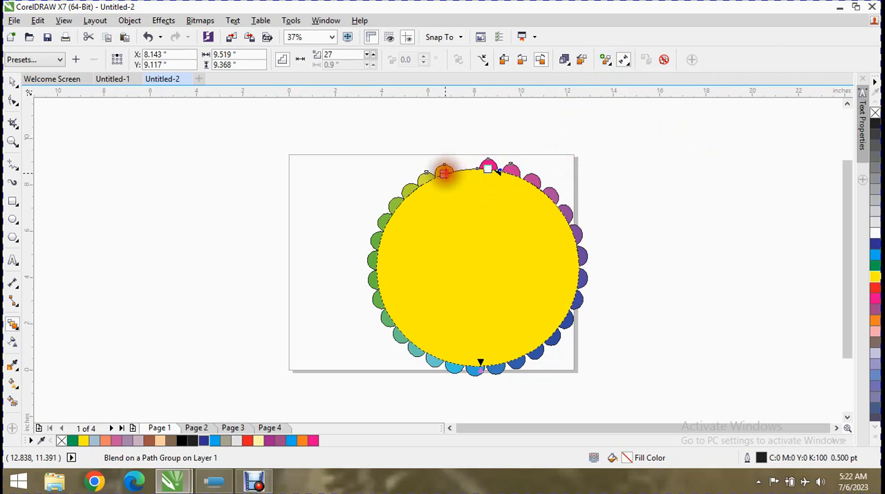
pyautogui.click(605, 59)
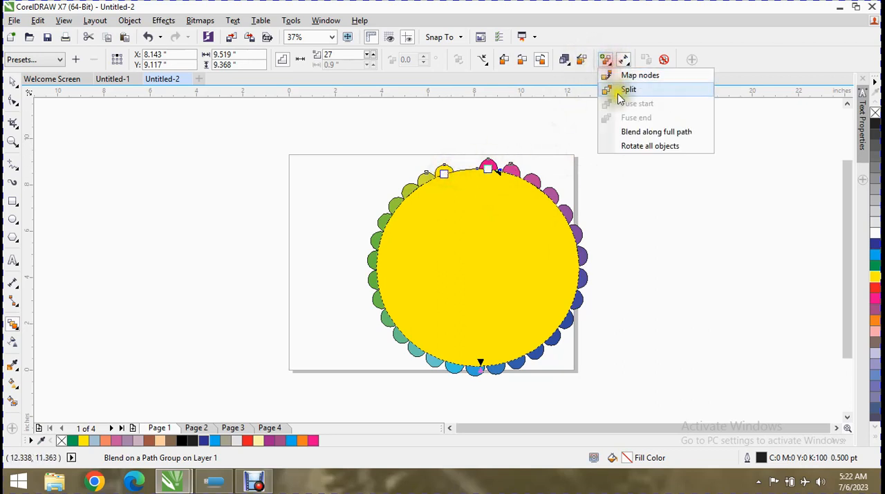
pyautogui.click(507, 172)
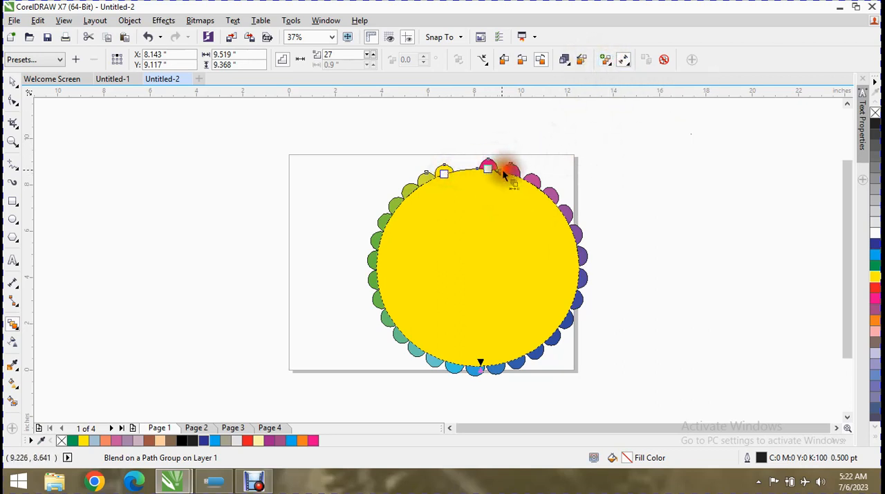
# Reselect the circle blend and spread it along the ellipse's full path
pyautogui.click(488, 169)
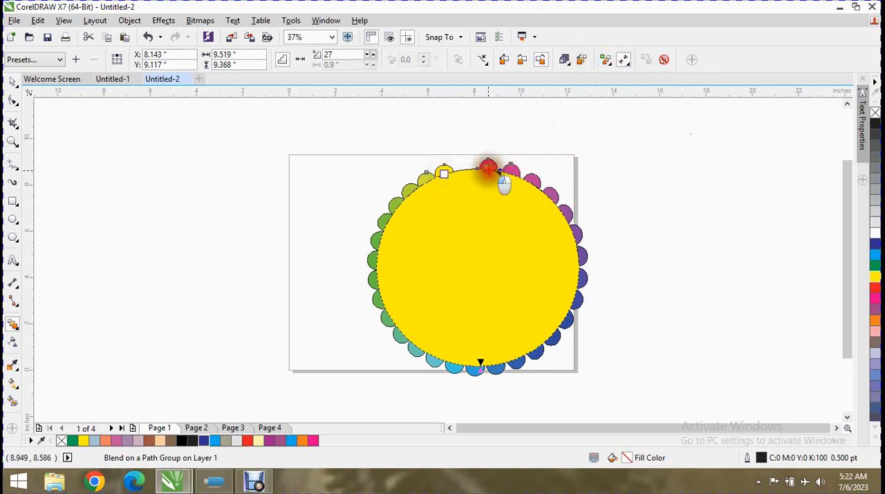
pyautogui.click(617, 66)
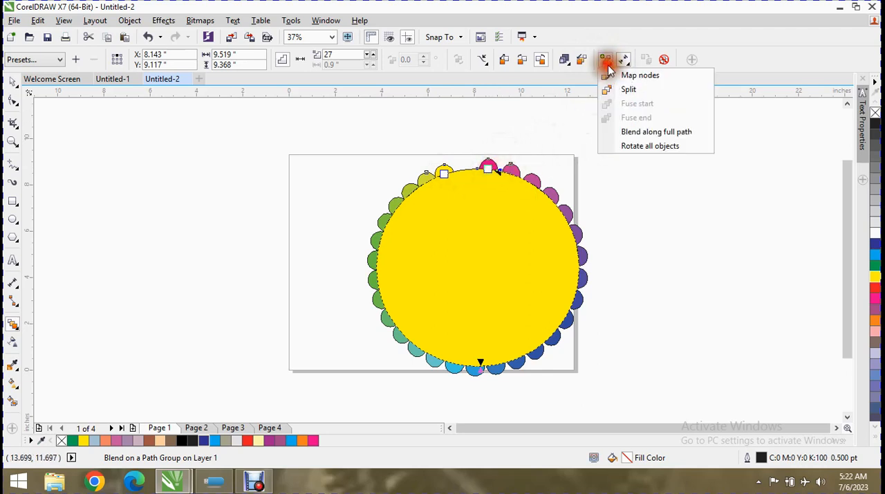
pyautogui.click(626, 132)
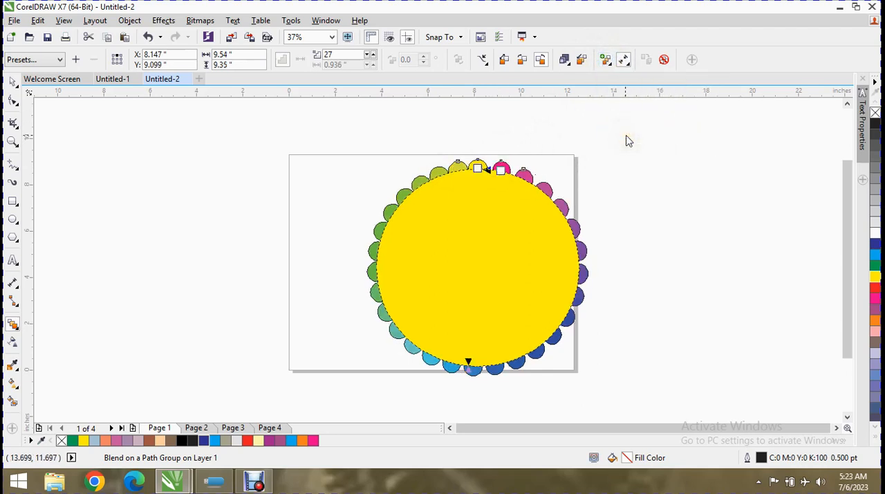
# Rotate all objects of the blend to follow the ellipse path
pyautogui.click(611, 61)
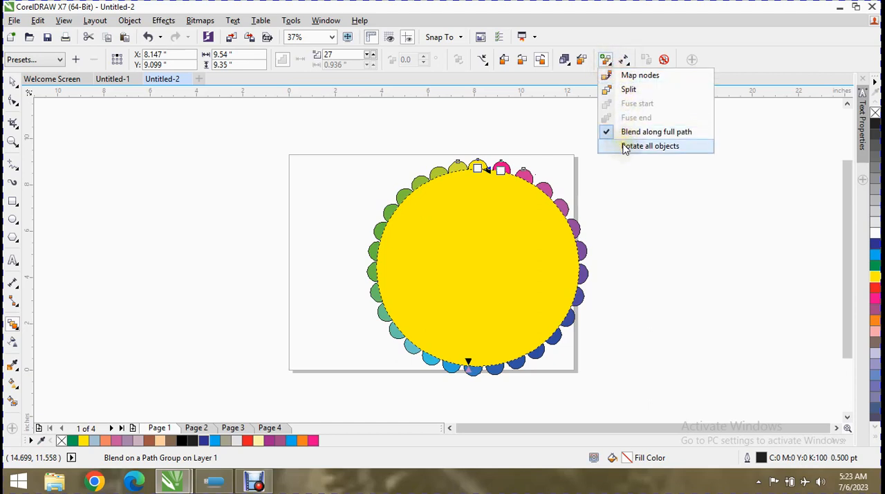
pyautogui.click(625, 146)
pyautogui.click(614, 61)
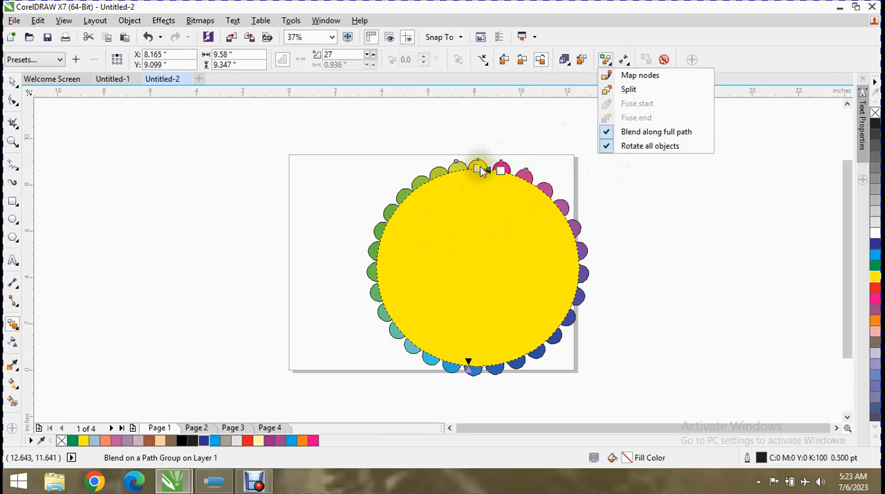
# Slide the blend's magenta end circle along the ellipse path until it overlaps the yellow start circle
pyautogui.click(499, 169)
pyautogui.moveTo(499, 169); pyautogui.dragTo(486, 169)
pyautogui.click(605, 61)
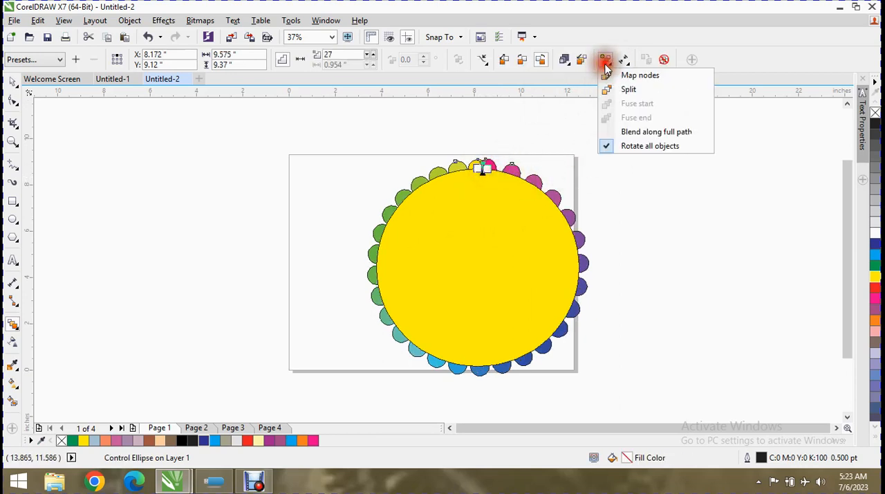
pyautogui.click(617, 47)
# Try assigning the large yellow ellipse as the blend's new start object
pyautogui.click(624, 60)
pyautogui.click(626, 61)
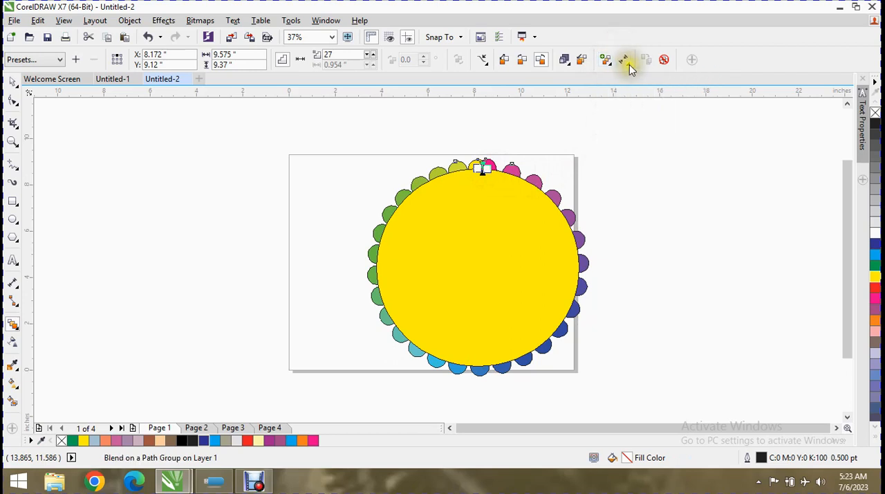
pyautogui.click(625, 61)
pyautogui.click(641, 75)
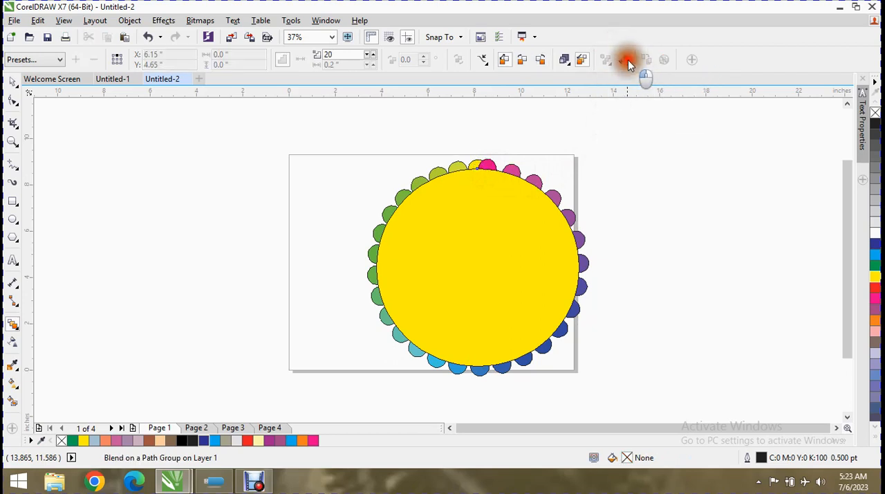
pyautogui.click(627, 60)
pyautogui.click(429, 262)
pyautogui.click(490, 253)
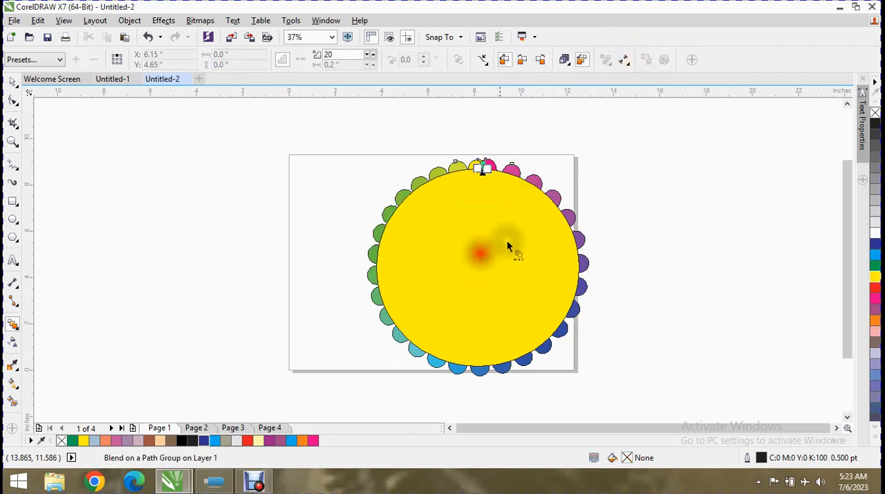
# Show the blend's start object and reselect the whole blend
pyautogui.click(629, 63)
pyautogui.click(641, 90)
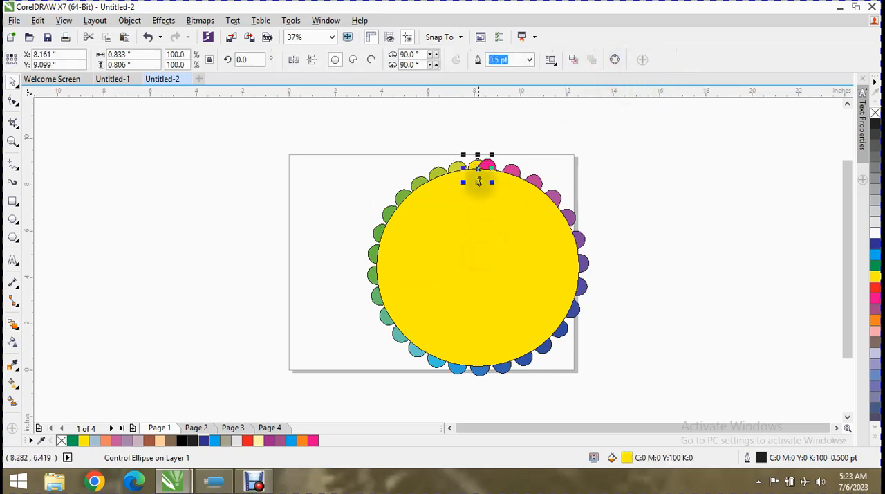
pyautogui.click(510, 174)
# Try assigning the blend a new end object among its circles and the yellow ellipse, and undo the magenta end circle's move
pyautogui.click(623, 59)
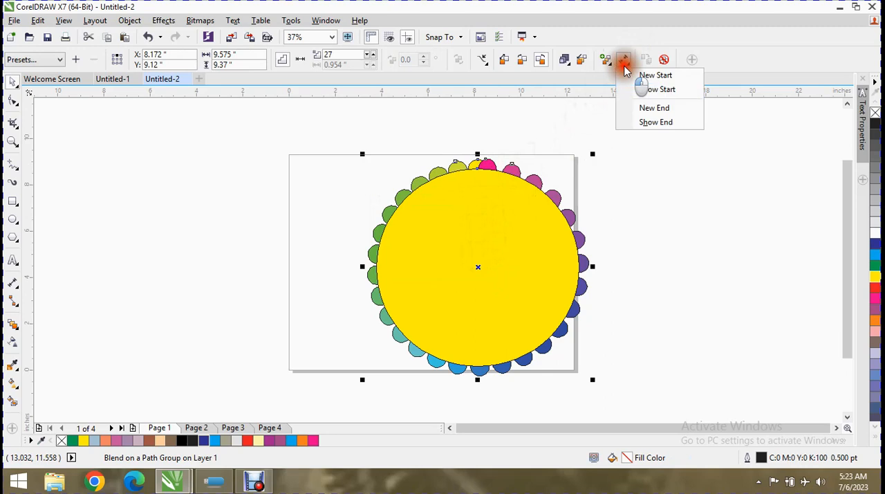
pyautogui.click(639, 113)
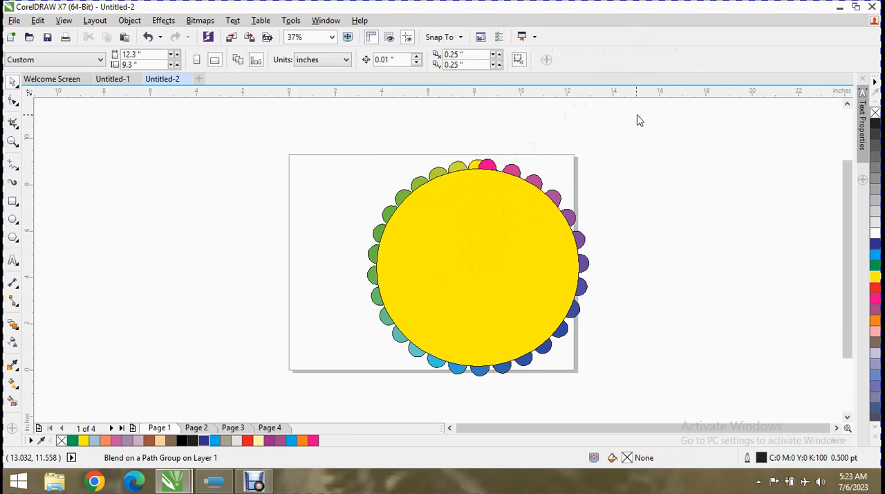
pyautogui.click(502, 177)
pyautogui.click(526, 260)
pyautogui.click(516, 173)
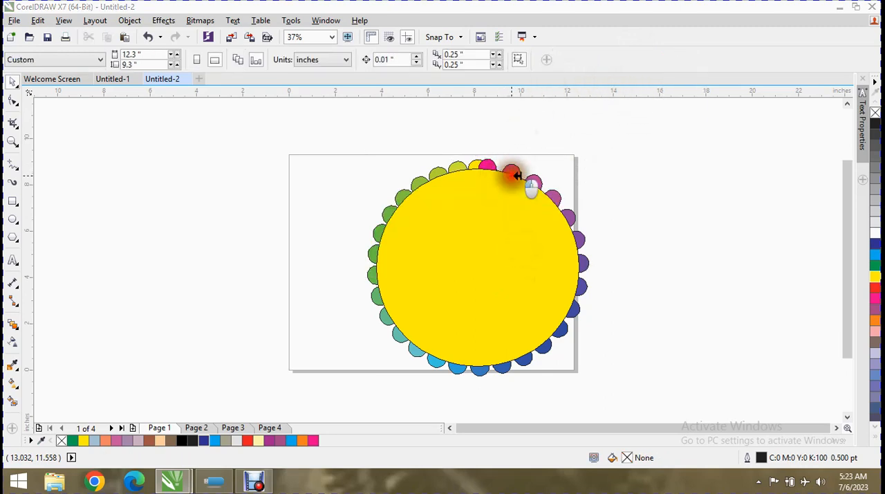
pyautogui.click(538, 262)
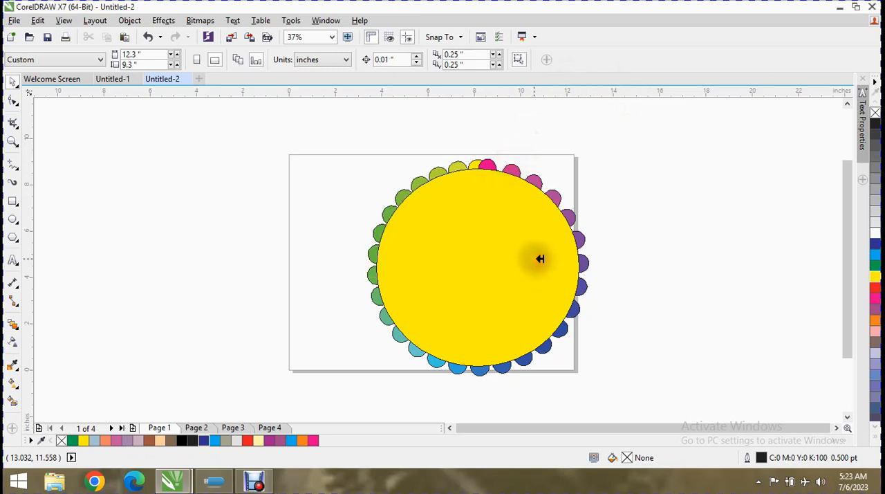
pyautogui.hotkey('ctrl', 'z')
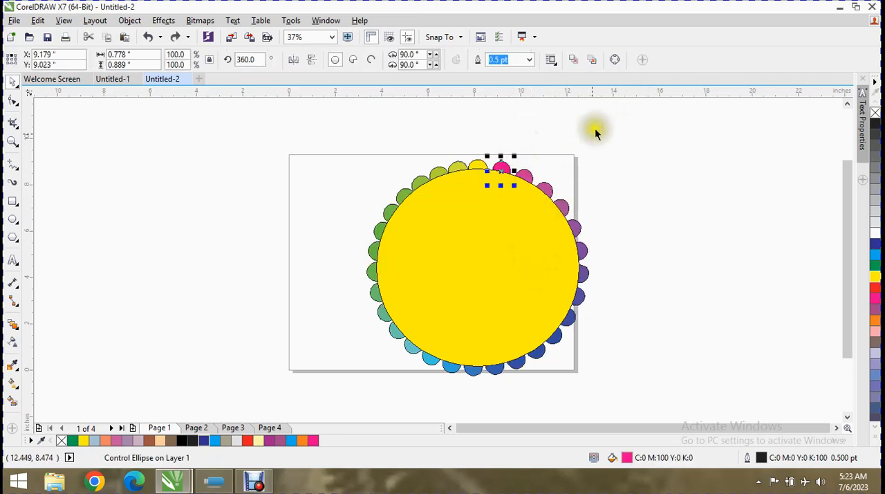
# Show the blend's end object and reselect the whole blend
pyautogui.click(528, 179)
pyautogui.click(624, 61)
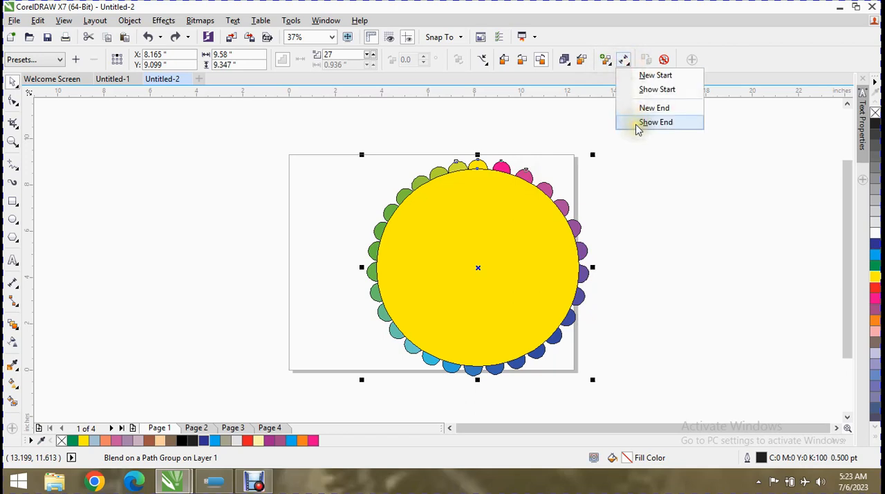
pyautogui.click(656, 122)
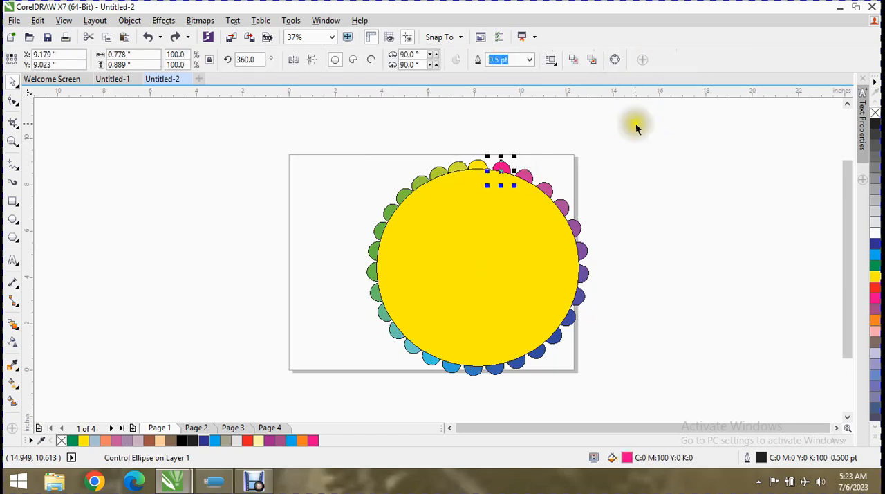
pyautogui.click(533, 181)
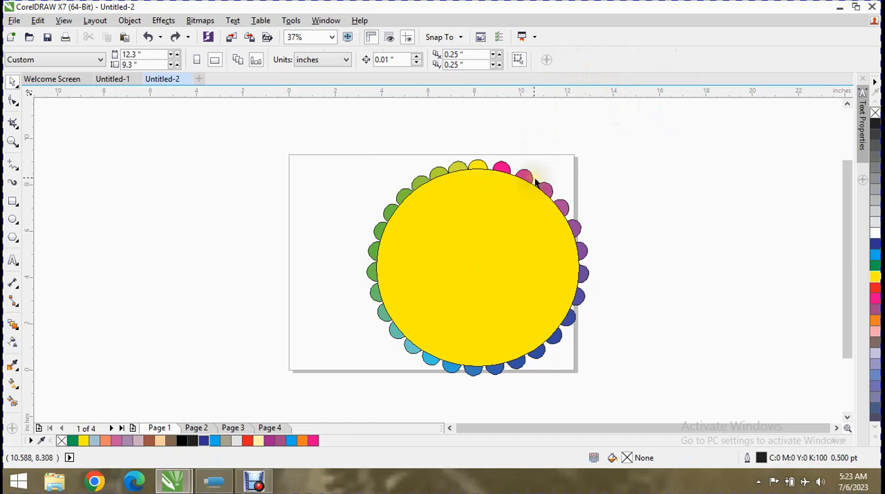
pyautogui.click(536, 183)
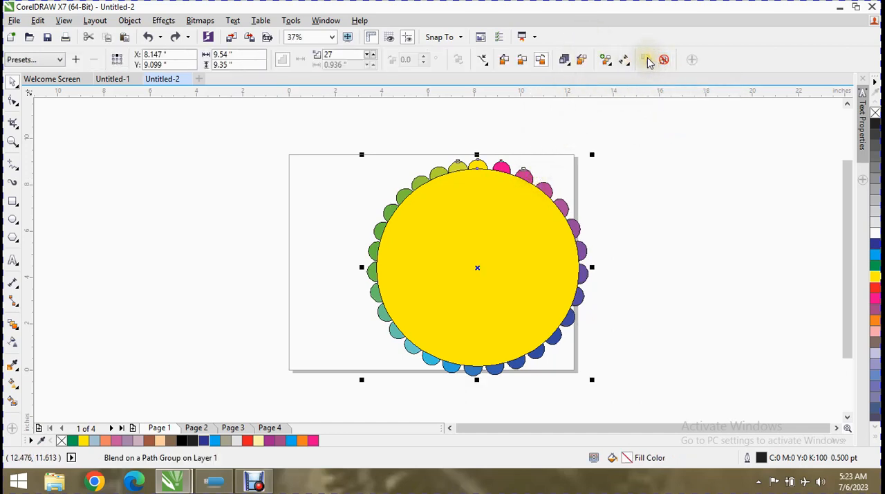
# Draw an ellipse about 5.75 by 5.47 inches beside the page and fill it with blue (C:100 M:100 Y:0 K:0)
pyautogui.click(16, 220)
pyautogui.moveTo(117, 161); pyautogui.dragTo(256, 293)
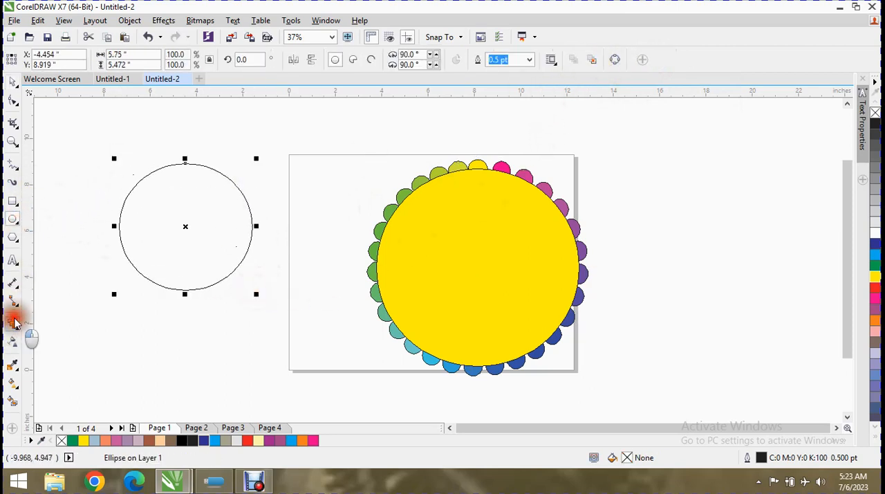
pyautogui.click(14, 321)
pyautogui.click(174, 241)
pyautogui.click(373, 257)
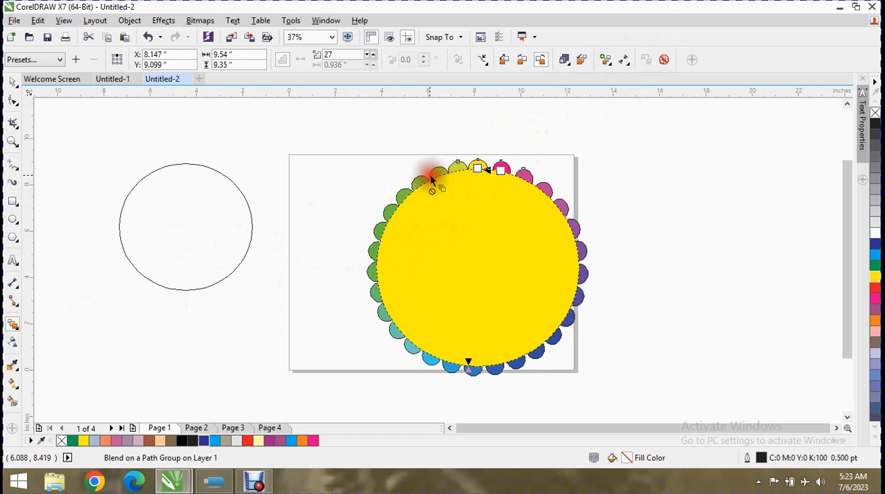
pyautogui.click(250, 215)
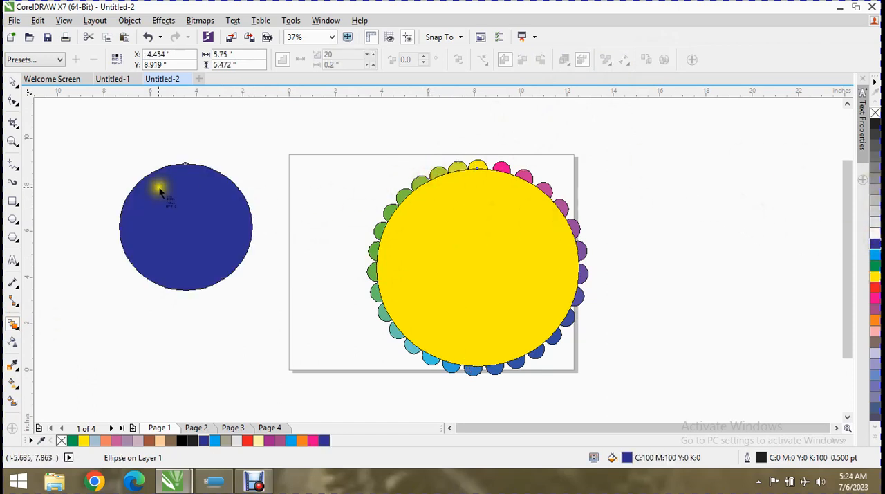
# Try copying the circle blend's properties onto the blue ellipse
pyautogui.click(229, 174)
pyautogui.click(219, 175)
pyautogui.click(193, 202)
pyautogui.click(407, 276)
pyautogui.click(208, 226)
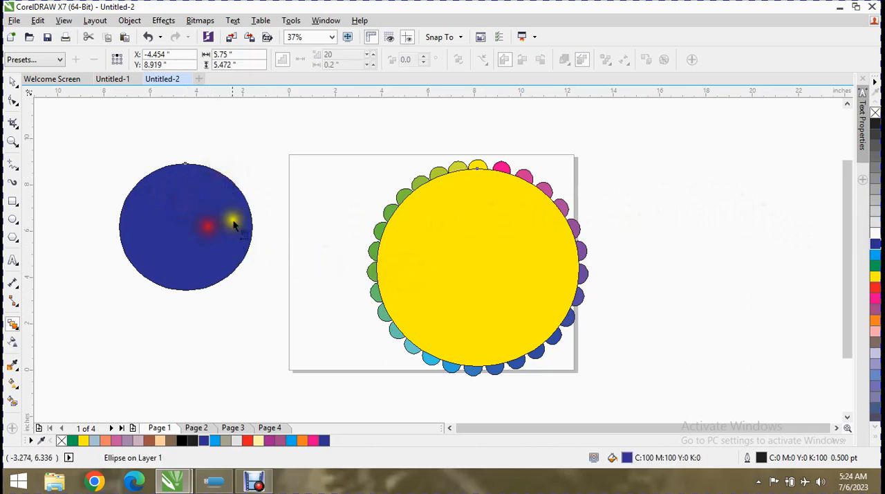
pyautogui.click(304, 198)
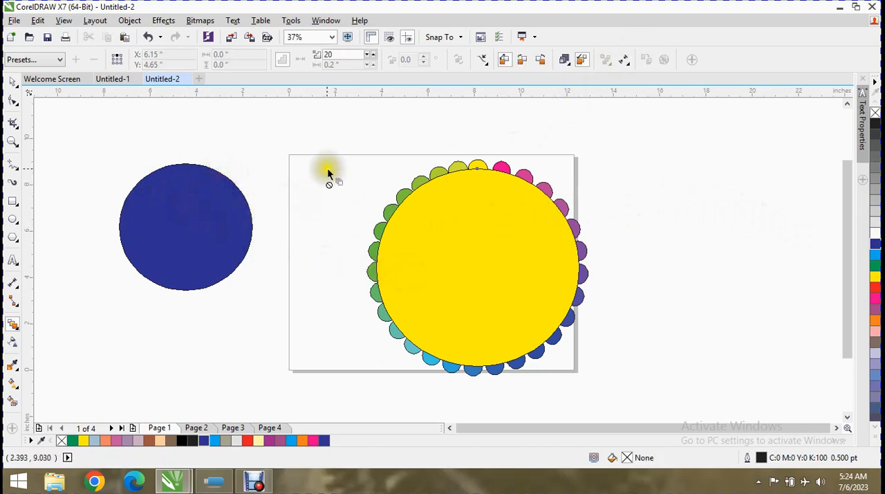
pyautogui.click(392, 219)
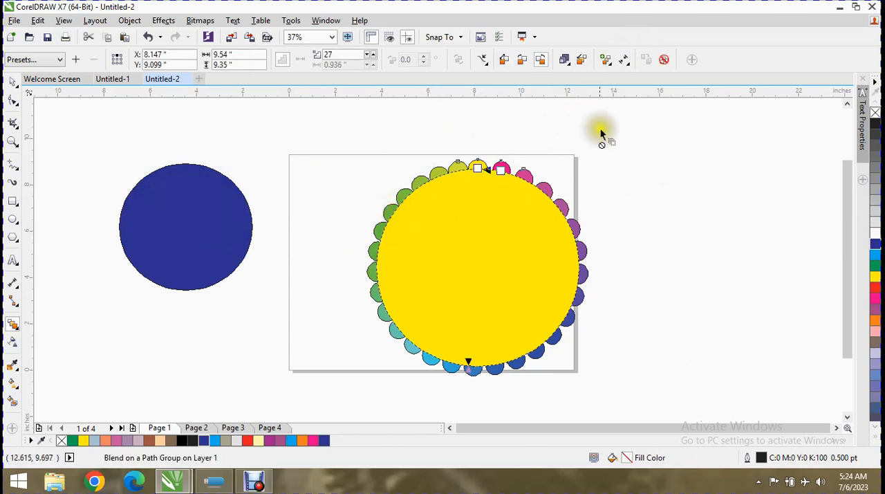
pyautogui.click(143, 233)
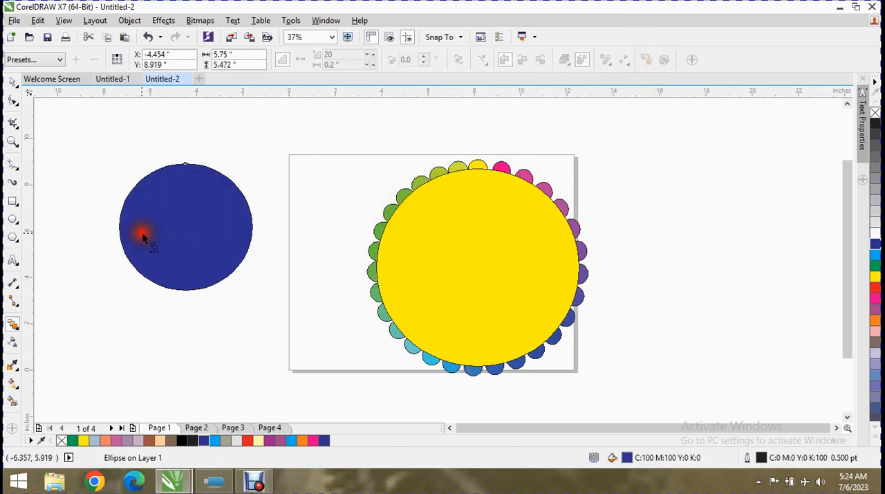
# Reselect the blend on the ellipse path through the circle beside its magenta end
pyautogui.click(489, 168)
pyautogui.rightClick(555, 199)
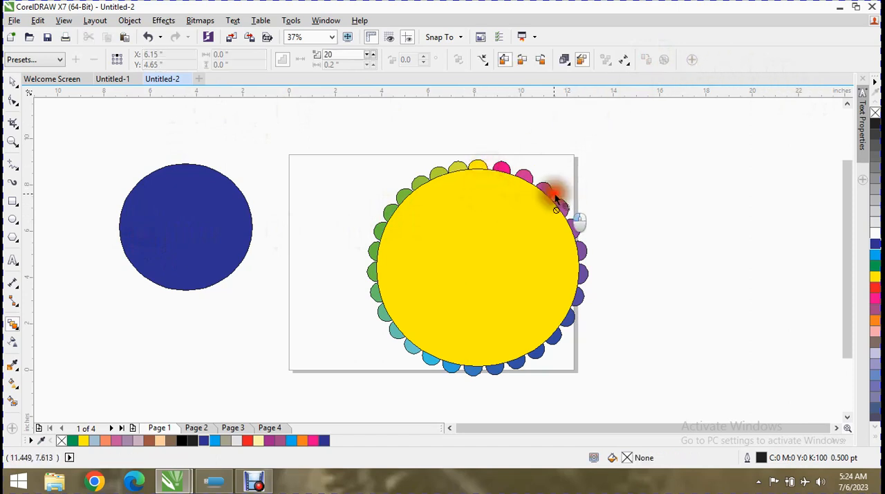
pyautogui.click(525, 179)
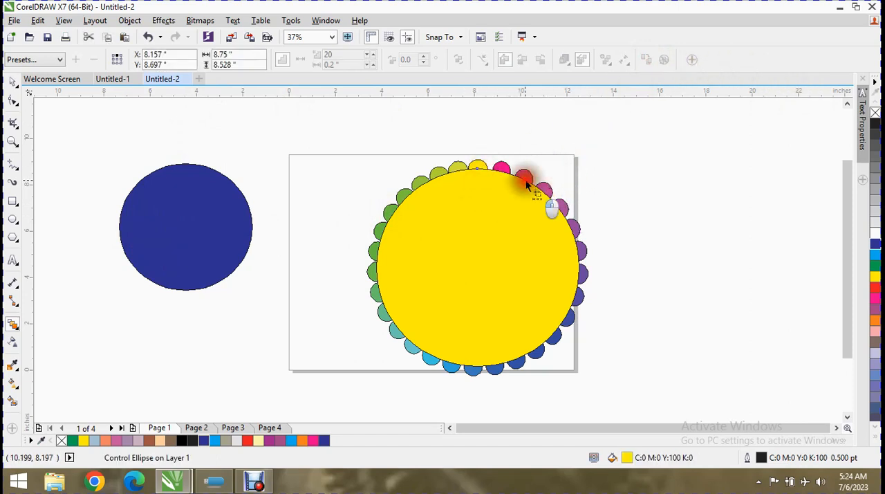
pyautogui.click(527, 177)
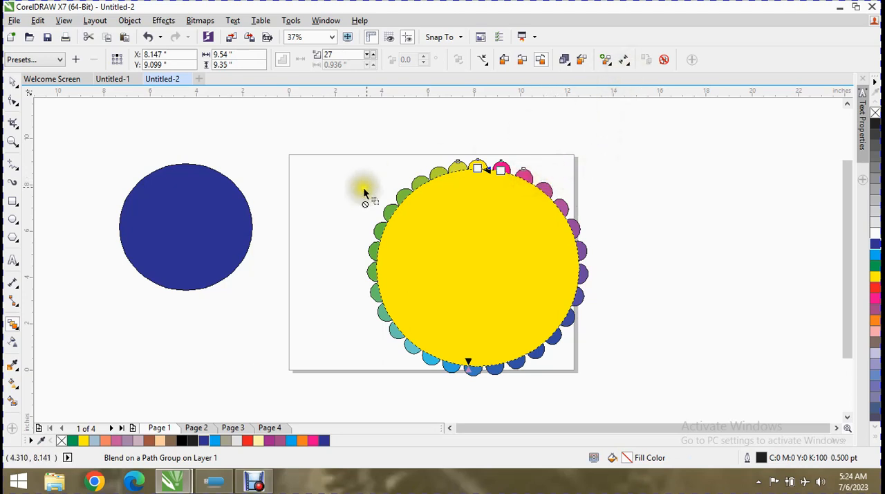